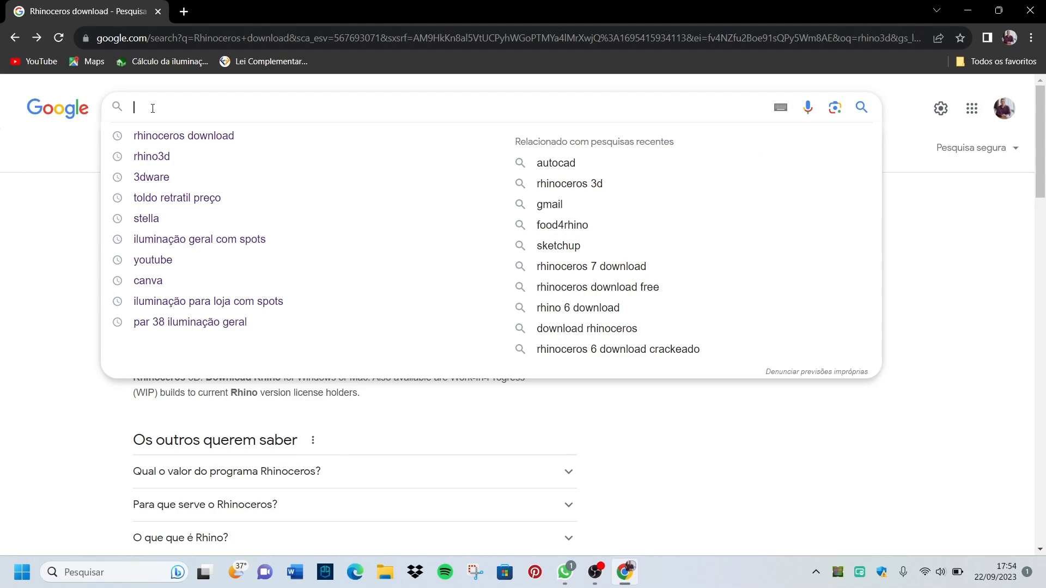
# - Search the web for "rhinoceros 3d" and open the official Rhino website from the results
pyautogui.write('rhin')
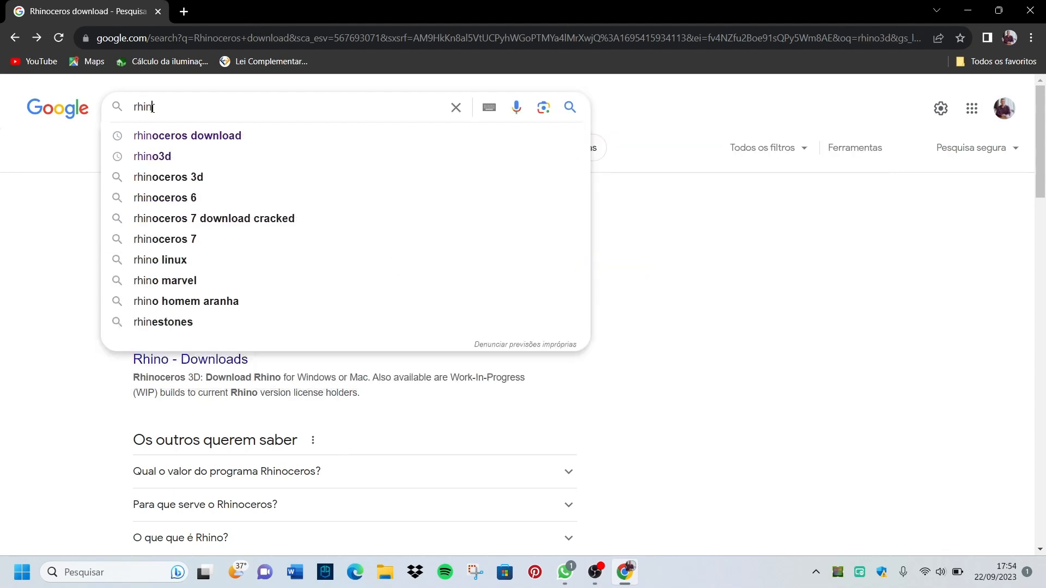
pyautogui.write('oceros 3d')
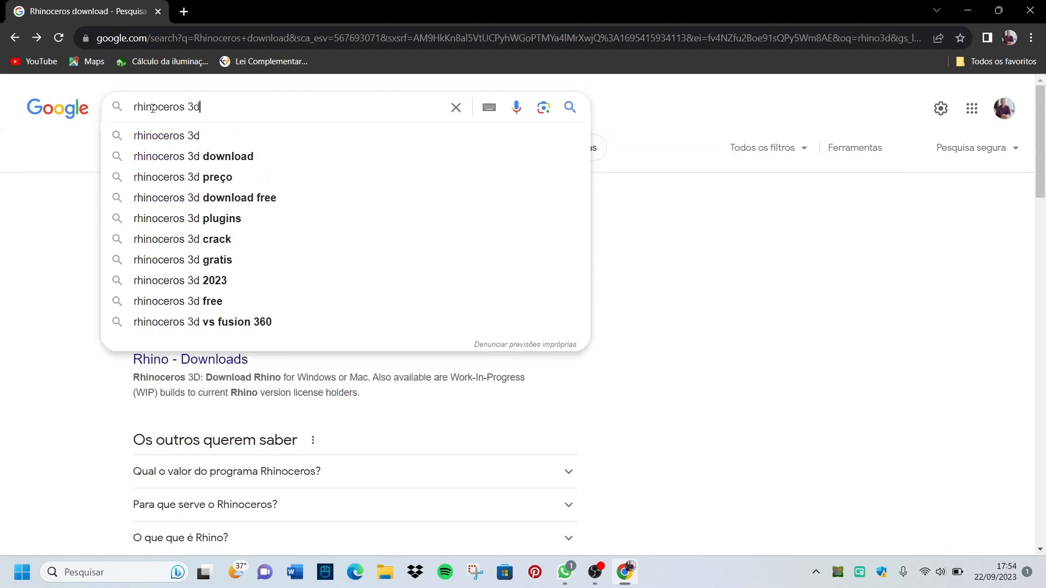
pyautogui.press('Return')
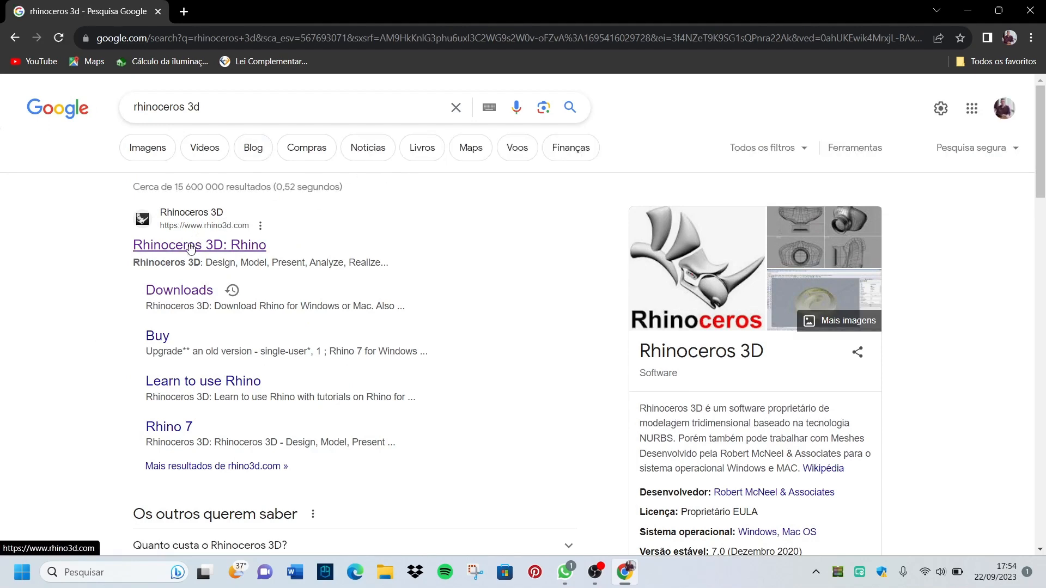
pyautogui.click(189, 245)
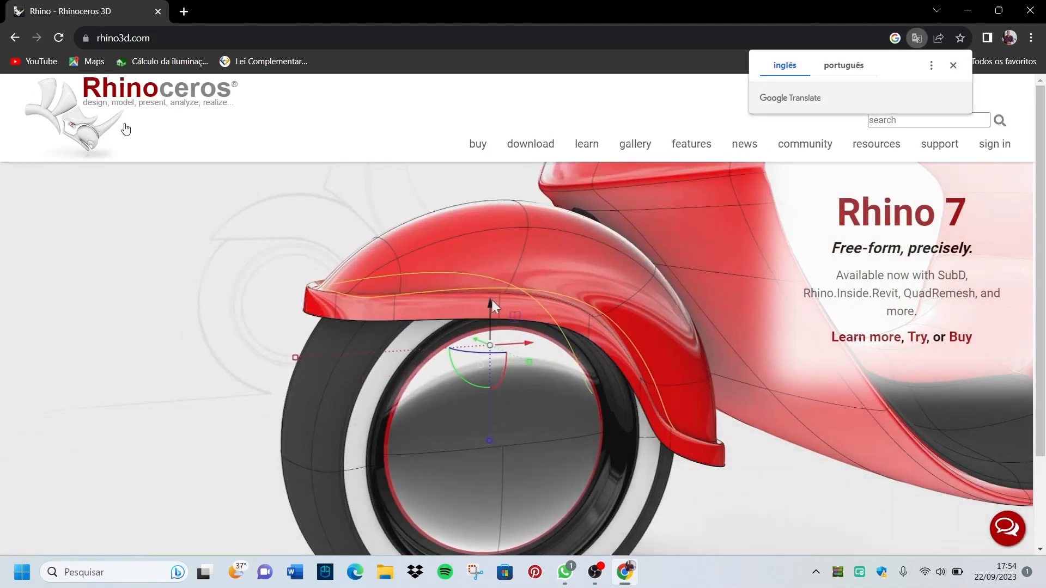
# - Open the Rhino 7 for Windows evaluation download and sign in to the Rhino account with the existing Google account
pyautogui.click(525, 142)
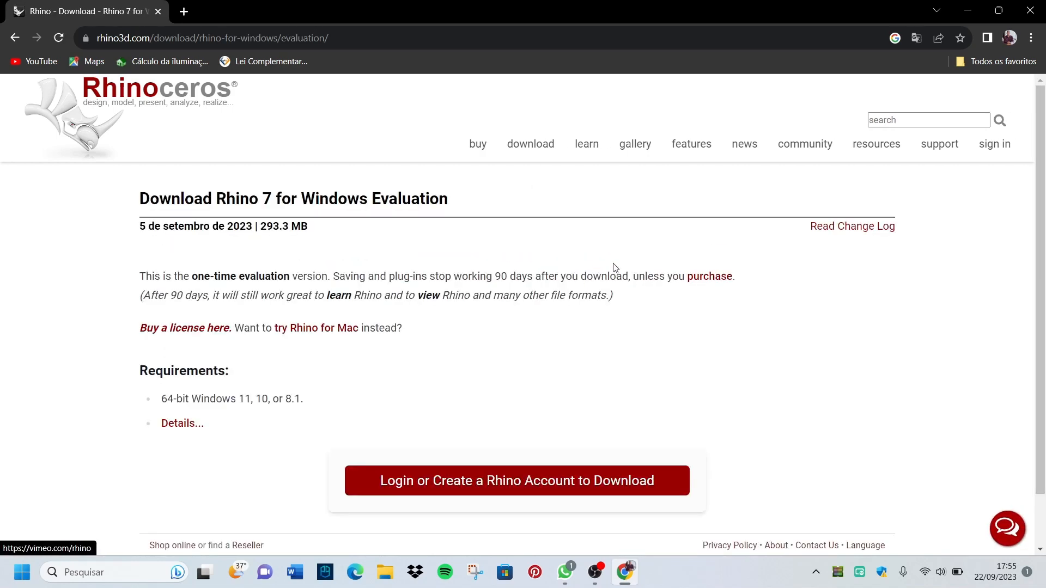
pyautogui.scroll(-1, 490, 322)
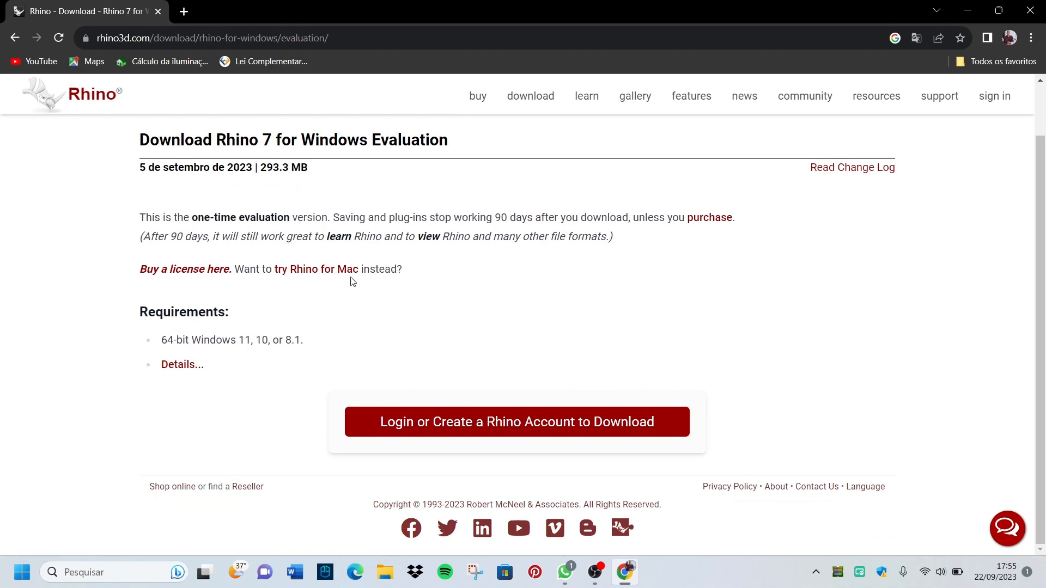
pyautogui.click(516, 422)
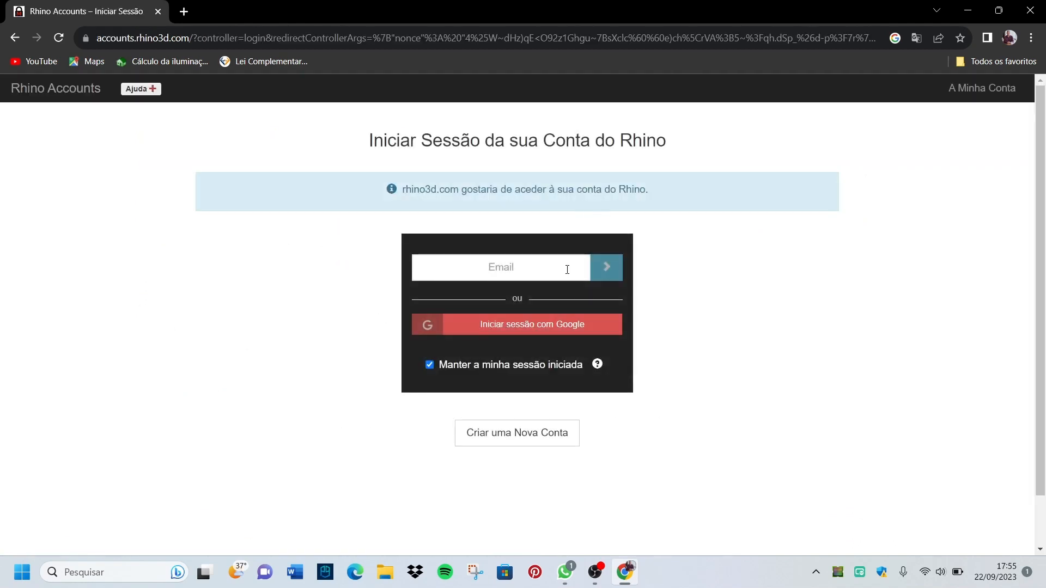
pyautogui.click(511, 327)
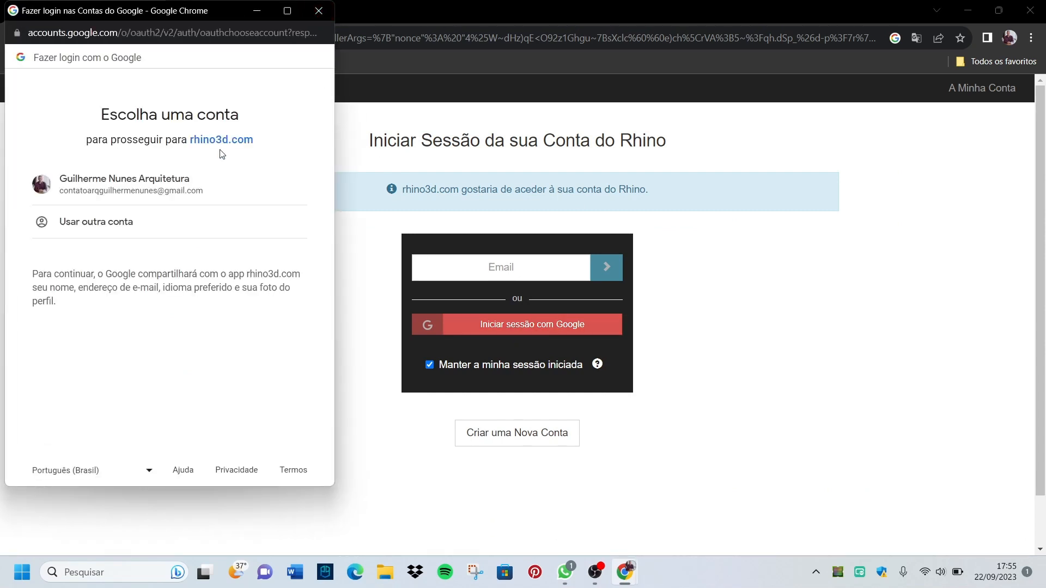
pyautogui.click(178, 182)
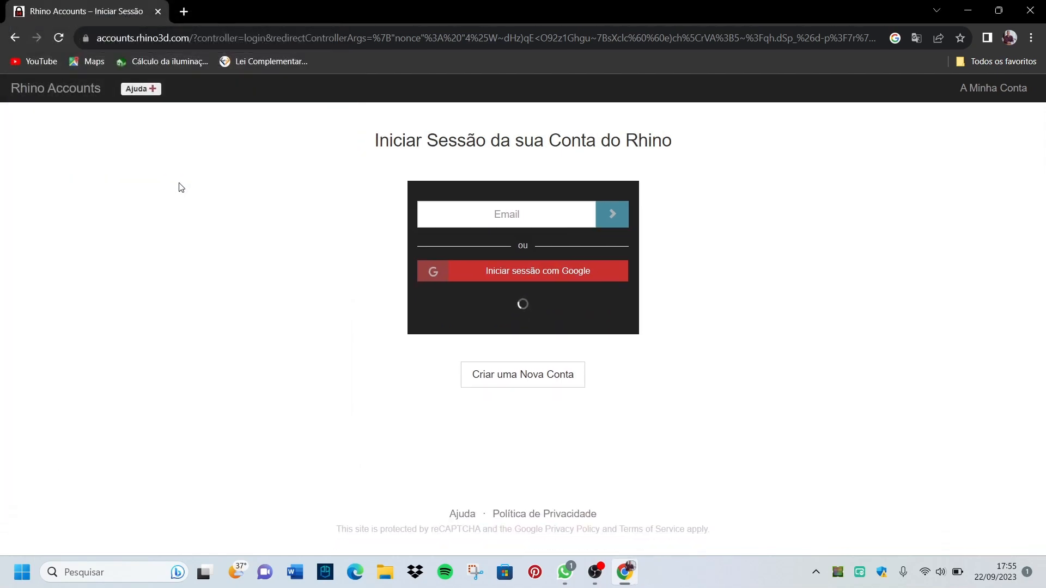
# - Agree to McNeel's Privacy Policy on the evaluation download page and highlight the evaluation license key
pyautogui.scroll(-2, 361, 291)
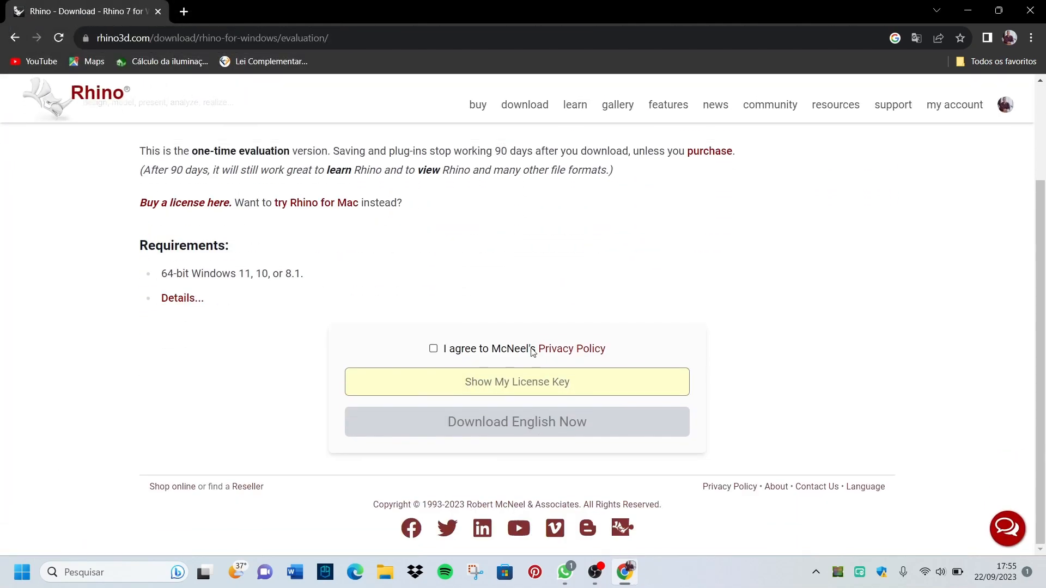
pyautogui.scroll(2, 534, 345)
pyautogui.click(449, 475)
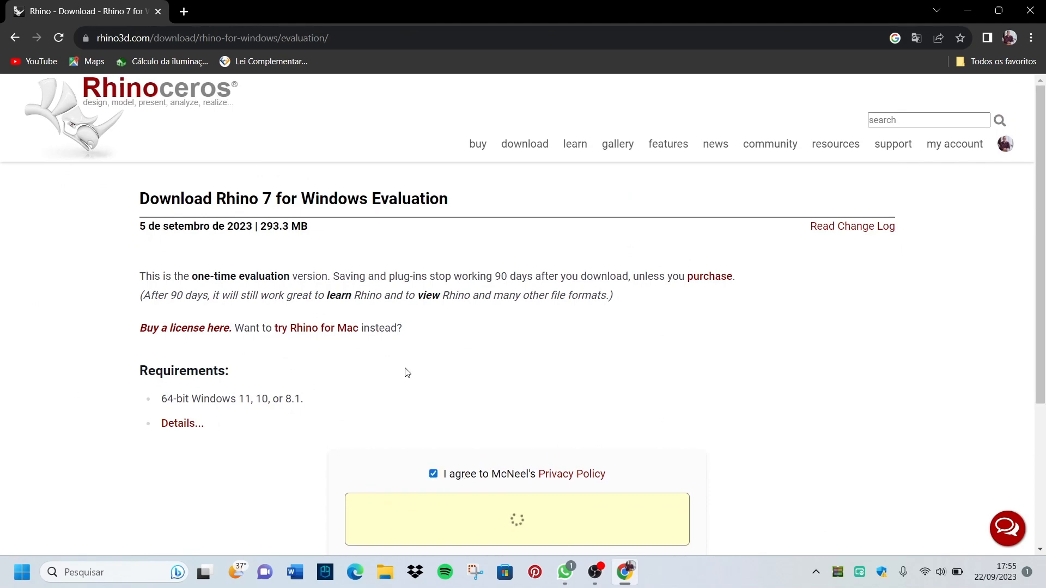
pyautogui.scroll(-4, 430, 365)
pyautogui.scroll(1, 531, 352)
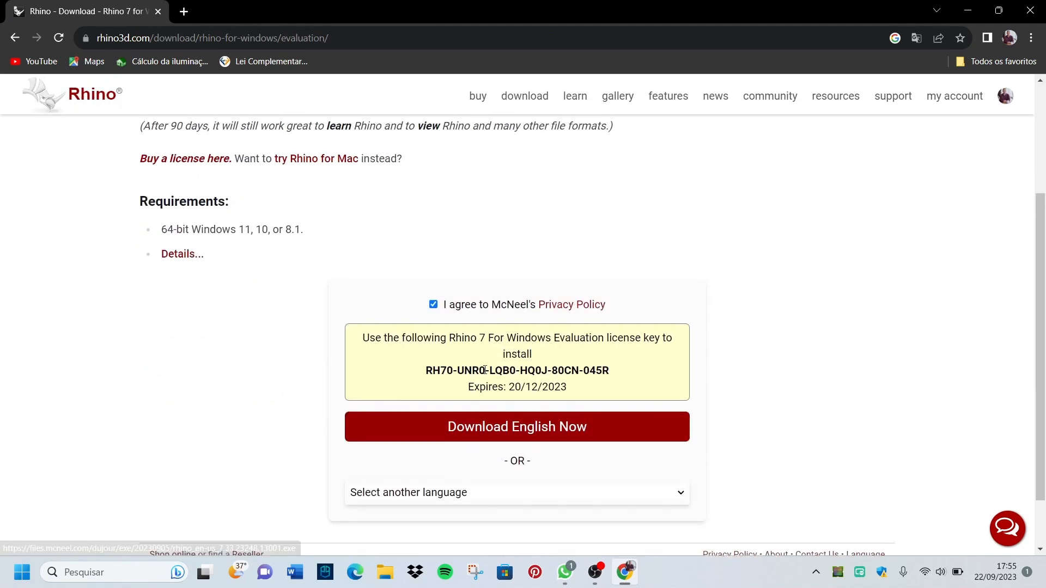
pyautogui.moveTo(426, 374); pyautogui.dragTo(625, 371)
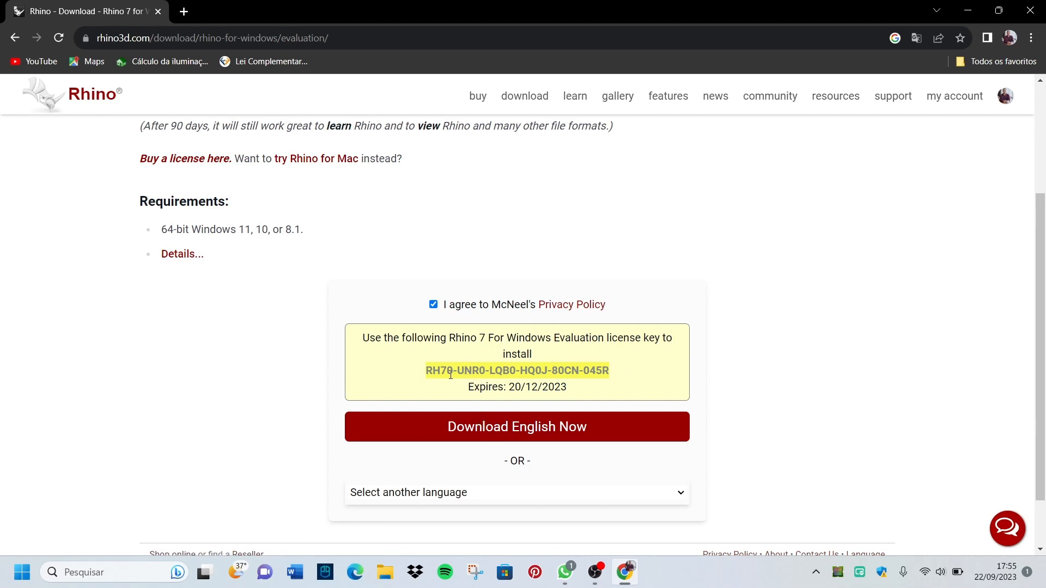
# - Start downloading the English Rhino 7 evaluation installer, cancel that download and dismiss the recent downloads list
pyautogui.click(532, 436)
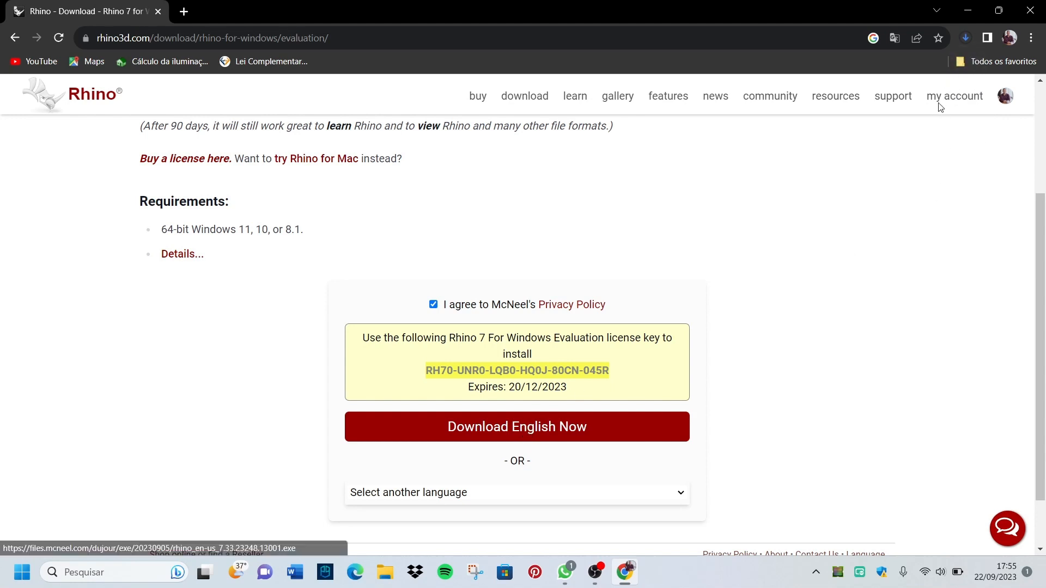
pyautogui.click(966, 36)
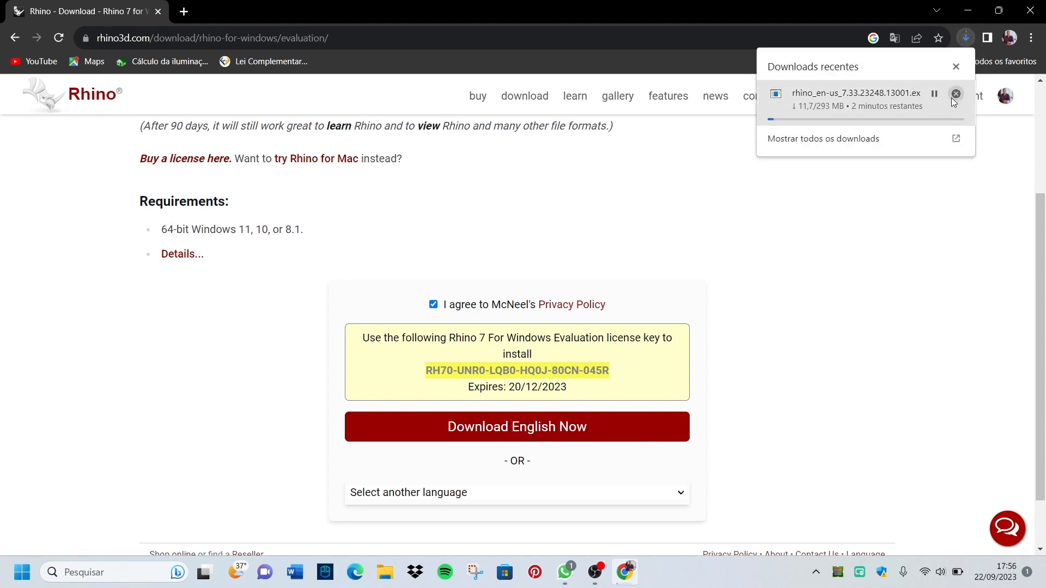
pyautogui.click(956, 94)
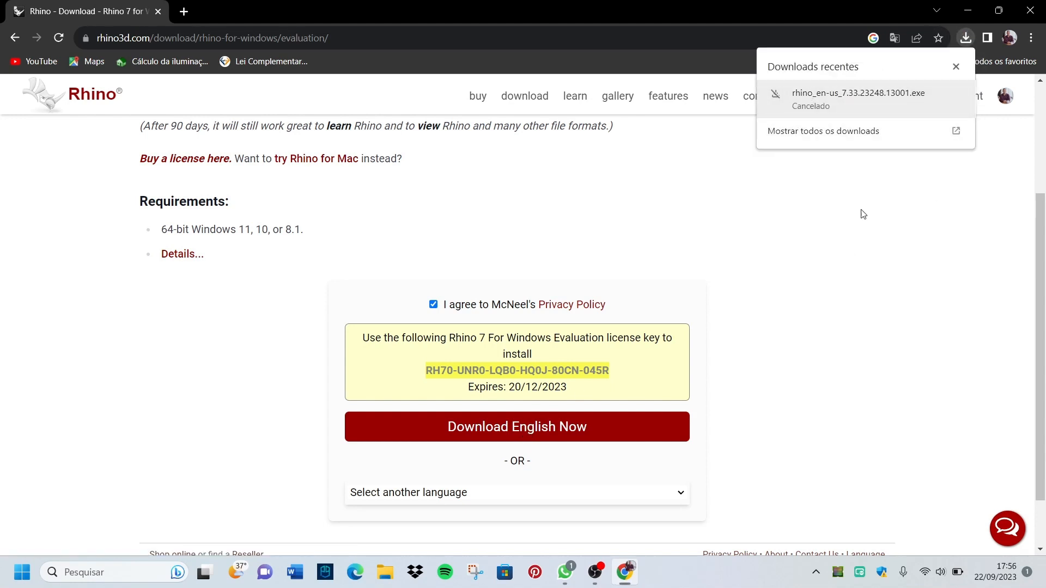
pyautogui.click(955, 67)
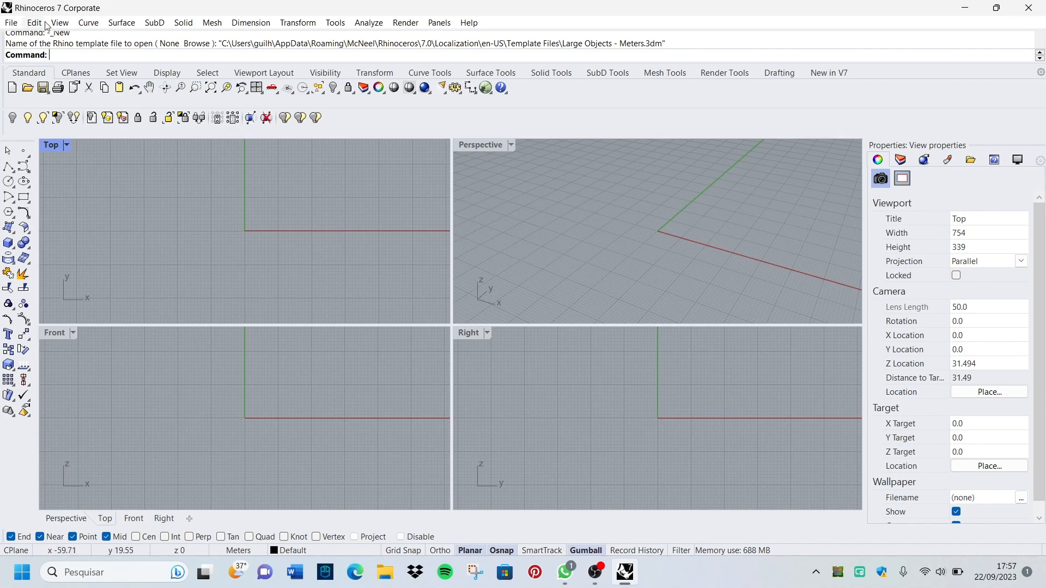
# - Switch to Rhinoceros 7 and maximize and restore the Top, Perspective and Front viewports in turn
pyautogui.doubleClick(56, 147)
pyautogui.doubleClick(55, 145)
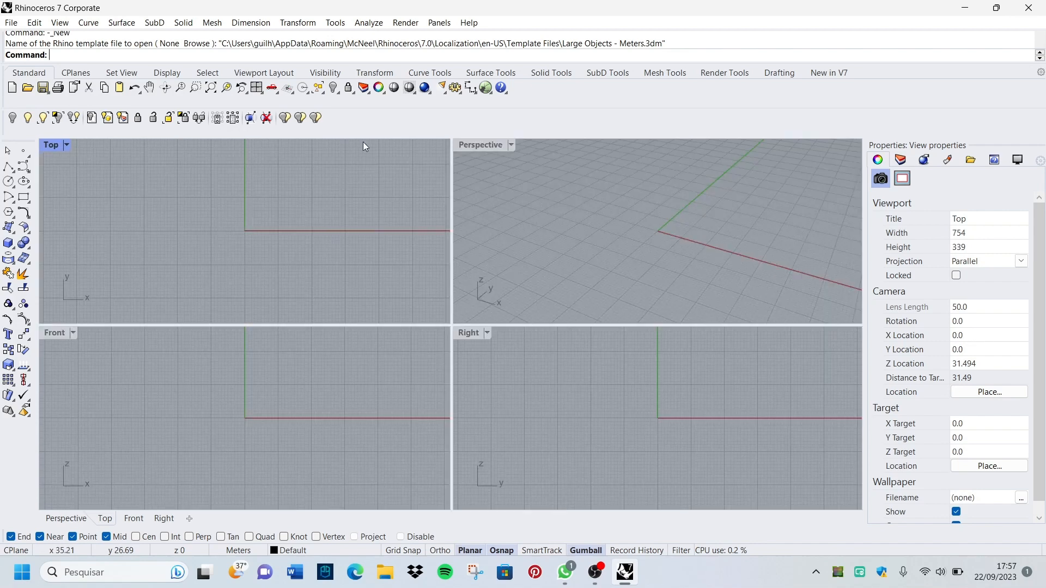
pyautogui.doubleClick(466, 147)
pyautogui.doubleClick(65, 144)
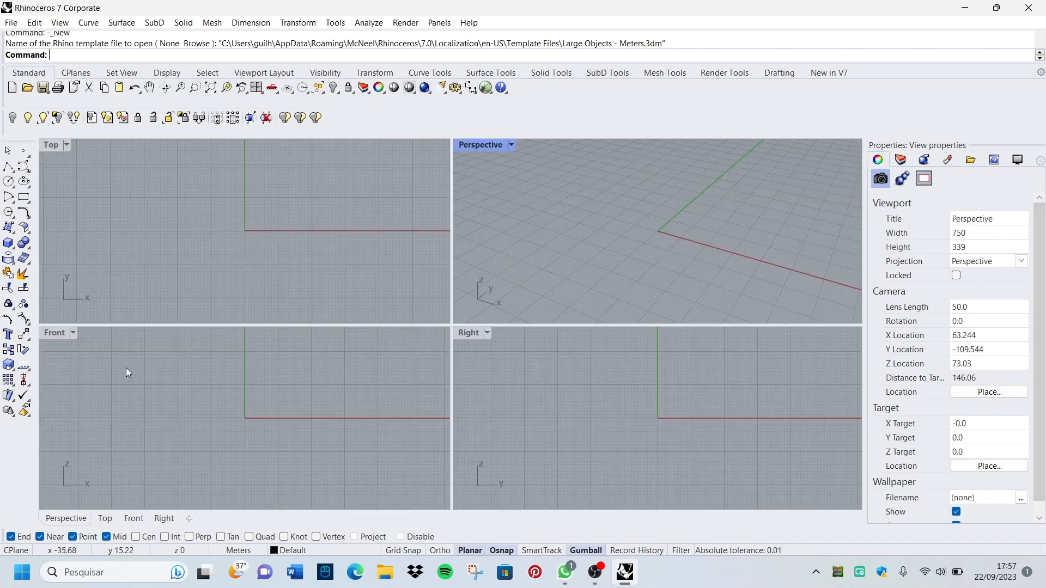
pyautogui.doubleClick(53, 333)
pyautogui.doubleClick(54, 145)
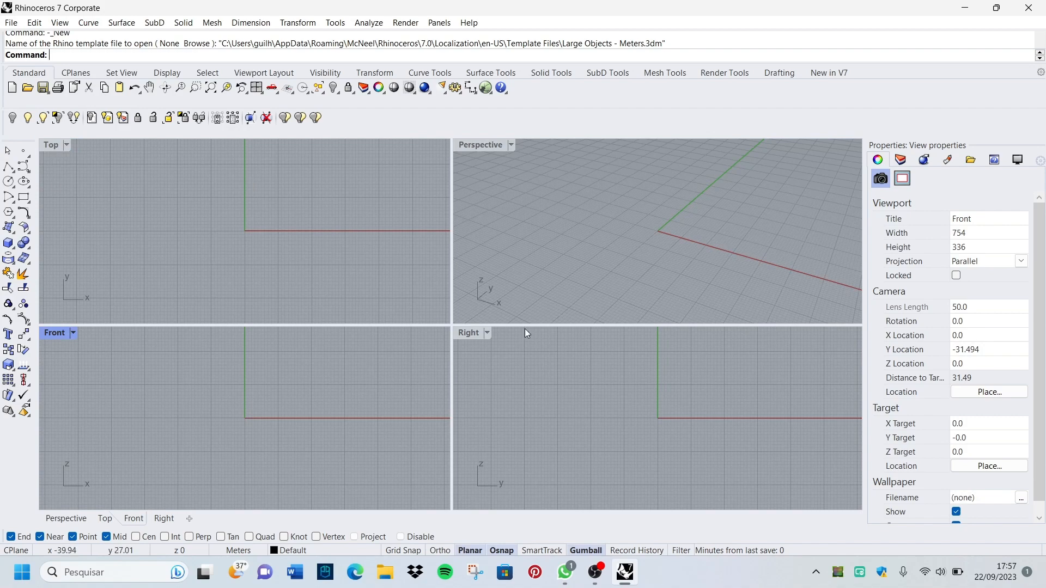
# - Maximize the Perspective viewport and view the construction grid from several angles, trying out selection windows over empty space
pyautogui.doubleClick(480, 145)
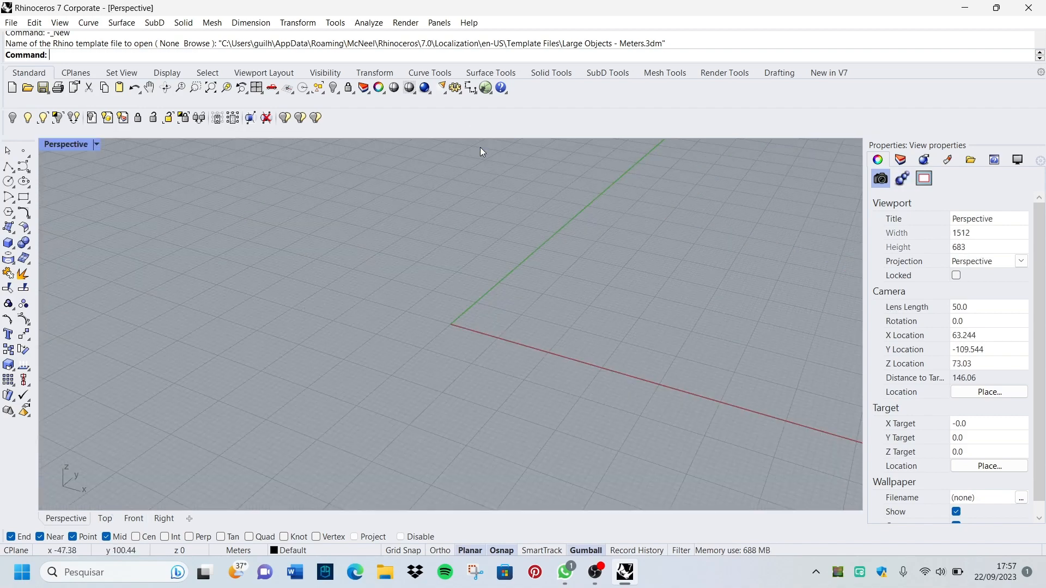
pyautogui.moveTo(469, 313); pyautogui.dragTo(502, 292, button='right')
pyautogui.moveTo(598, 289); pyautogui.dragTo(604, 264, button='right')
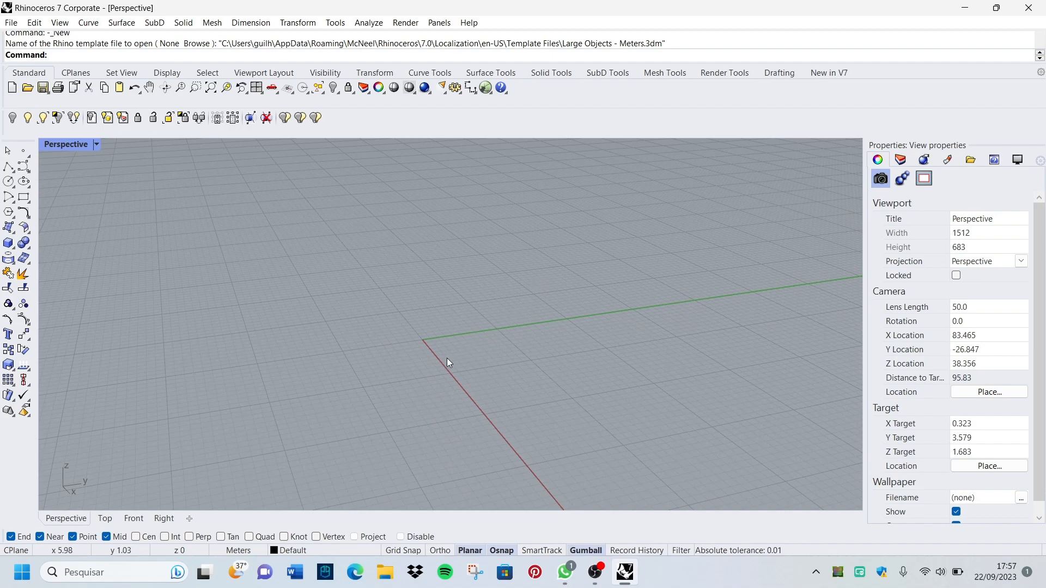
pyautogui.moveTo(447, 362); pyautogui.dragTo(501, 302, button='right')
pyautogui.moveTo(504, 298); pyautogui.dragTo(374, 363)
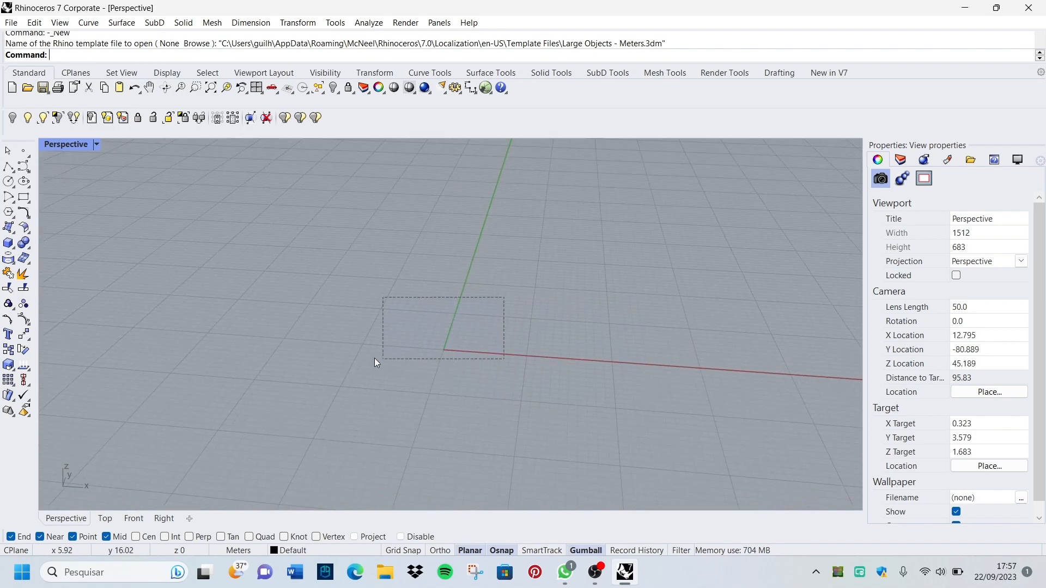
pyautogui.moveTo(289, 396); pyautogui.dragTo(231, 394)
pyautogui.moveTo(533, 400); pyautogui.dragTo(332, 256)
pyautogui.moveTo(373, 307); pyautogui.dragTo(179, 305, button='right')
# - Look through the available tool sets, from CPlanes through Viewport Layout and Transform to Surface Tools
pyautogui.click(77, 73)
pyautogui.click(121, 73)
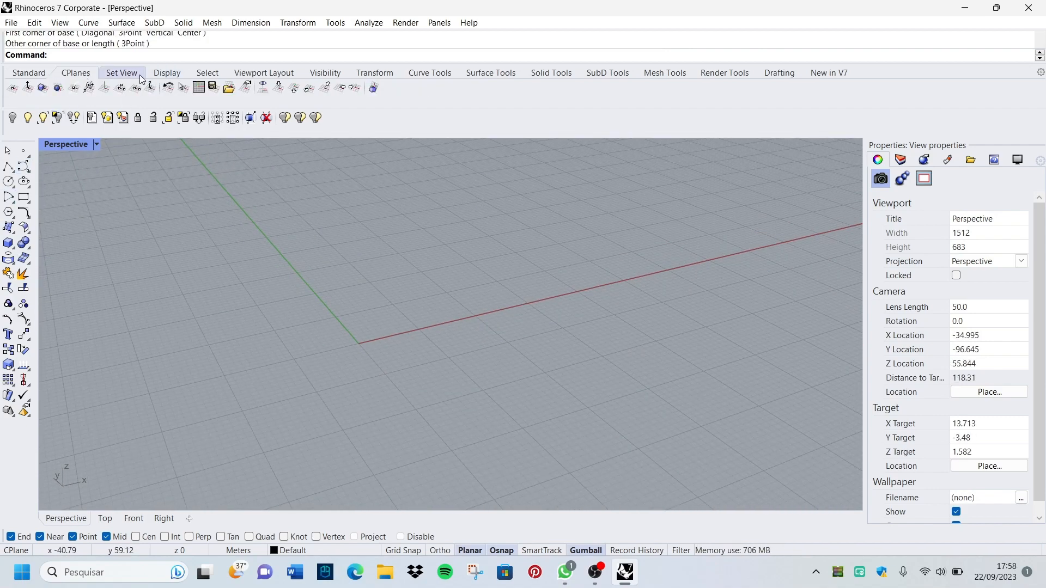
pyautogui.click(166, 73)
pyautogui.click(208, 73)
pyautogui.click(264, 73)
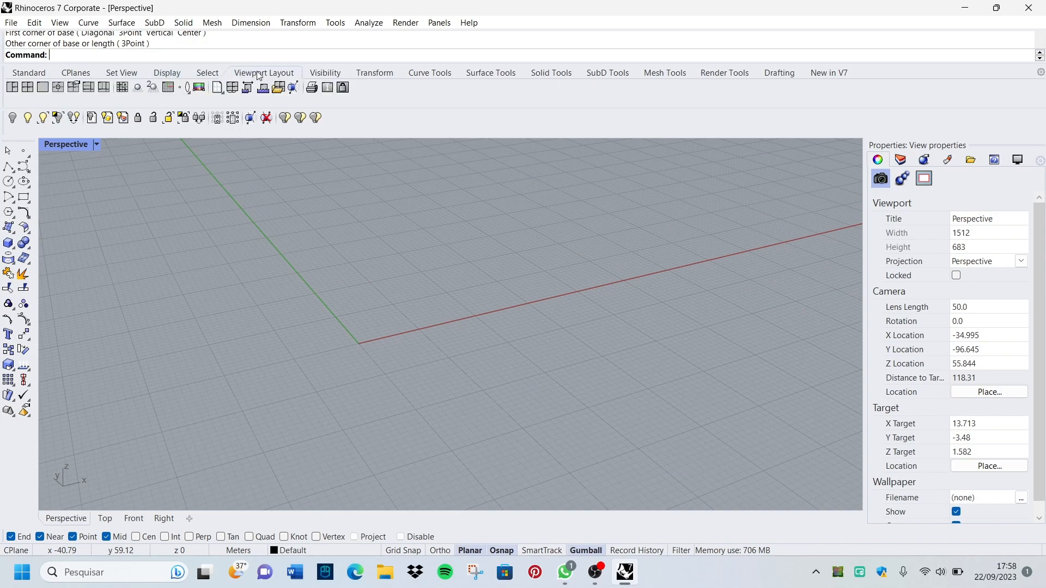
pyautogui.click(325, 73)
pyautogui.click(375, 73)
pyautogui.click(440, 73)
pyautogui.click(490, 72)
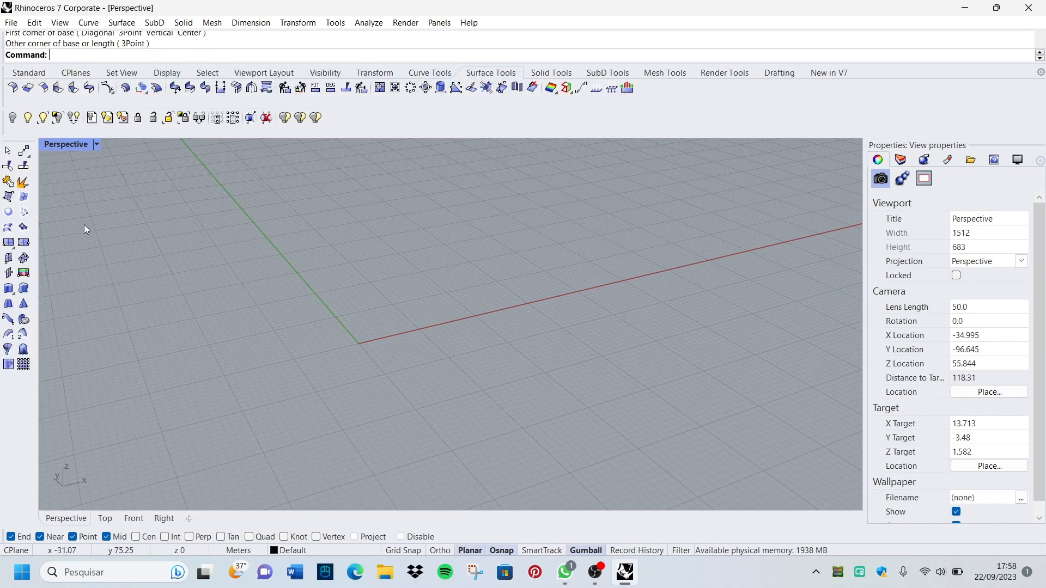
# - Create a solid sphere centred near the origin in the Perspective viewport
pyautogui.click(551, 73)
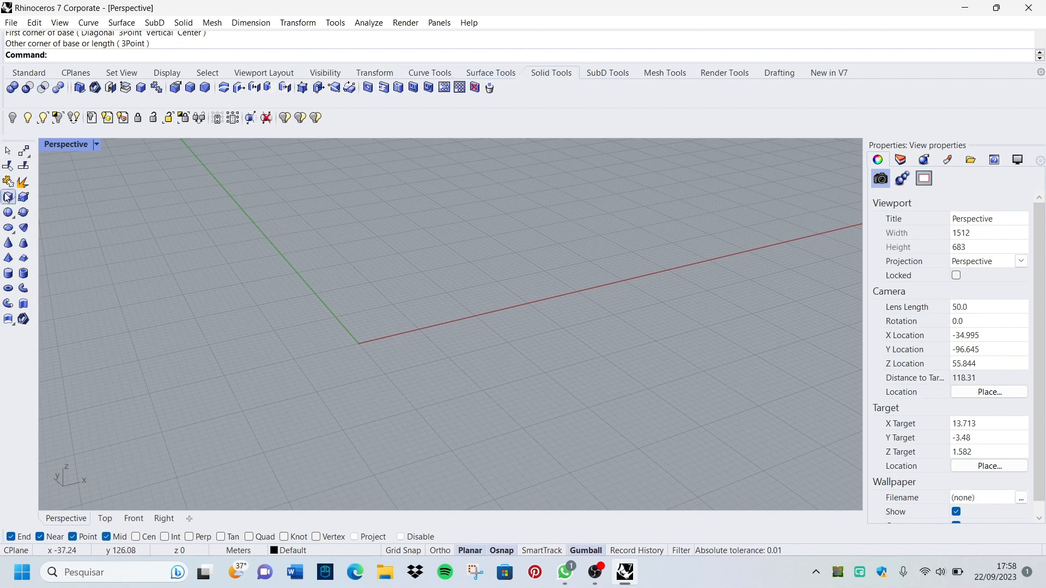
pyautogui.click(8, 212)
pyautogui.click(357, 339)
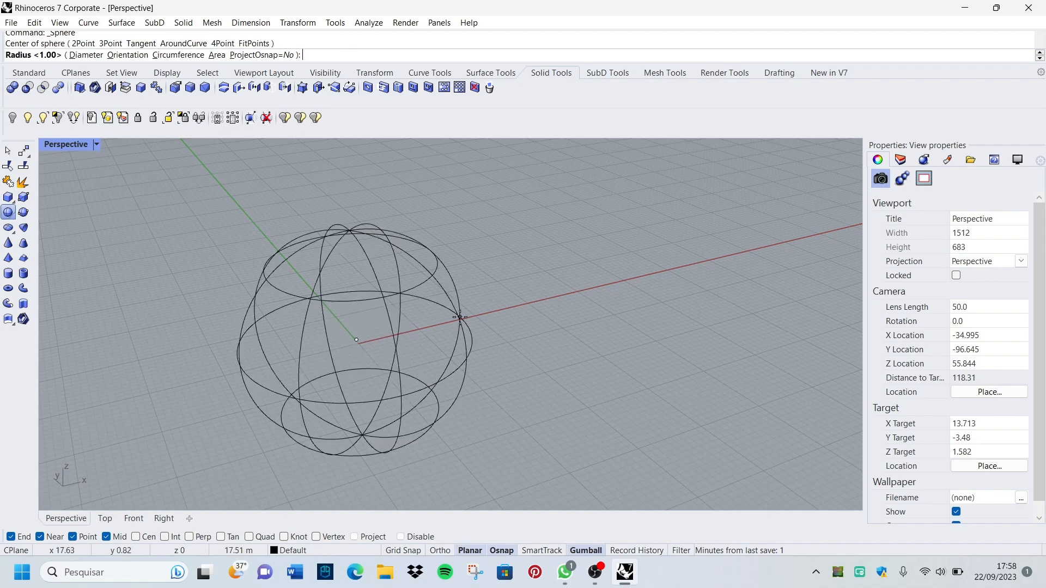
pyautogui.click(463, 333)
pyautogui.moveTo(482, 316); pyautogui.dragTo(479, 280, button='right')
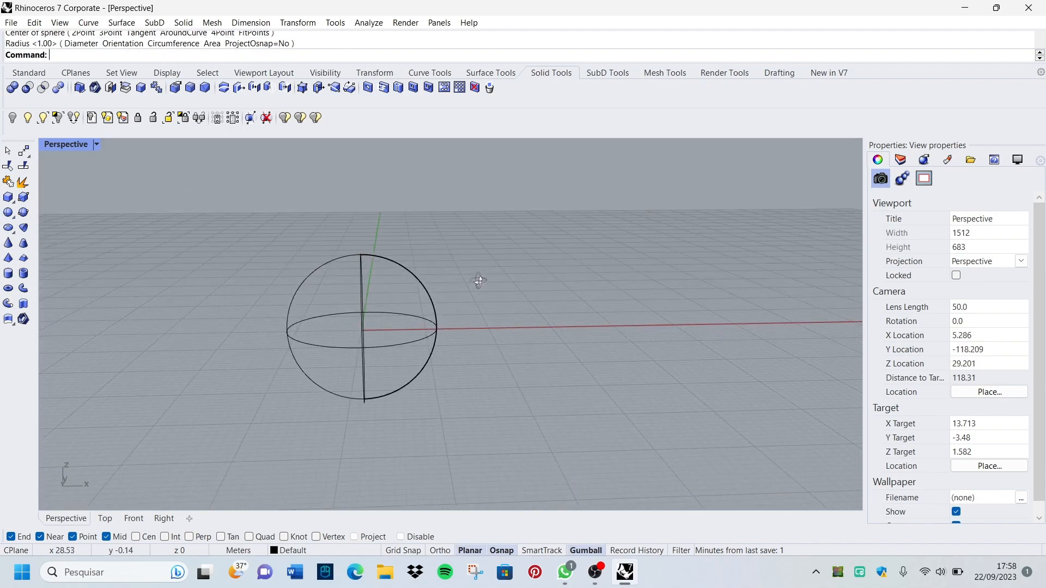
# - Move the sphere vertically upward with the Gumball so its lowest point sits near the grid, and deselect it
pyautogui.click(367, 257)
pyautogui.moveTo(362, 285); pyautogui.dragTo(317, 258)
pyautogui.click(257, 287)
pyautogui.moveTo(257, 286); pyautogui.dragTo(400, 260, button='right')
pyautogui.scroll(6, 312, 270)
pyautogui.scroll(-6, 381, 298)
pyautogui.scroll(2, 303, 194)
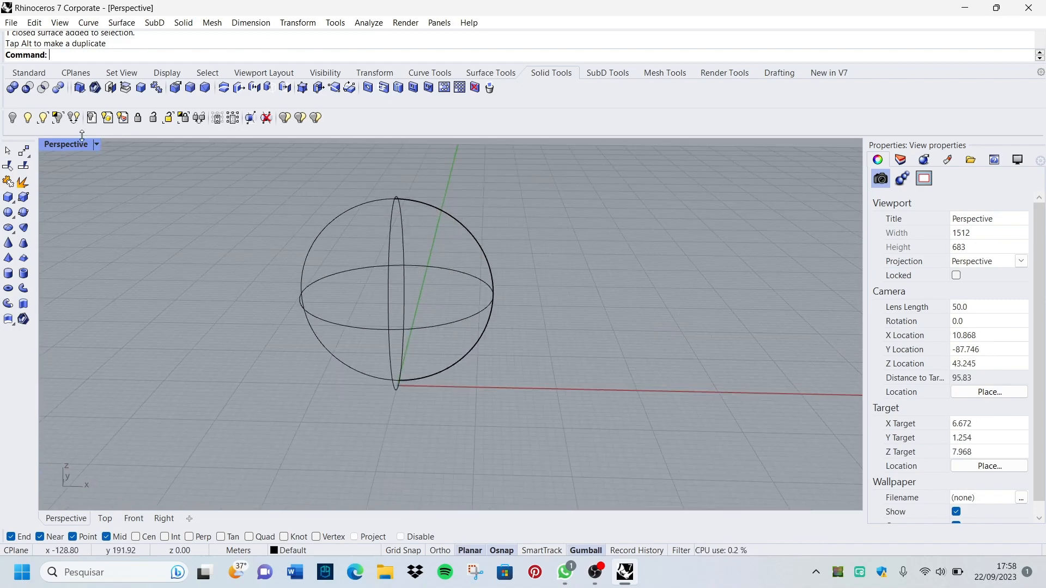
# - Try the Shaded display mode on the sphere in the Perspective viewport and return to Wireframe
pyautogui.click(97, 145)
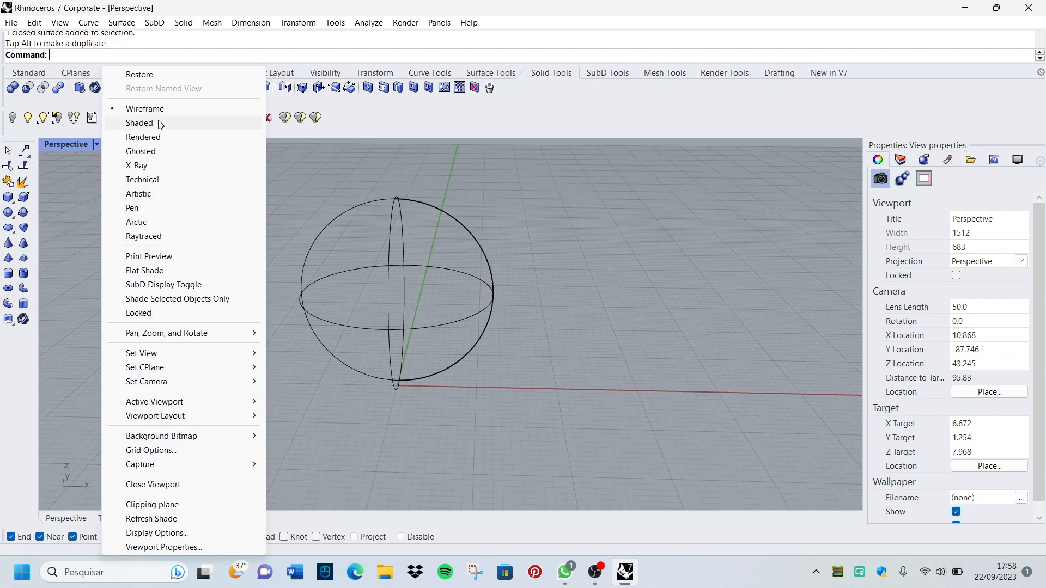
pyautogui.click(161, 123)
pyautogui.moveTo(109, 157)
pyautogui.mouseDown(button='right')
pyautogui.moveTo(303, 205)
pyautogui.moveTo(101, 175)
pyautogui.mouseUp(button='right')
pyautogui.click(97, 144)
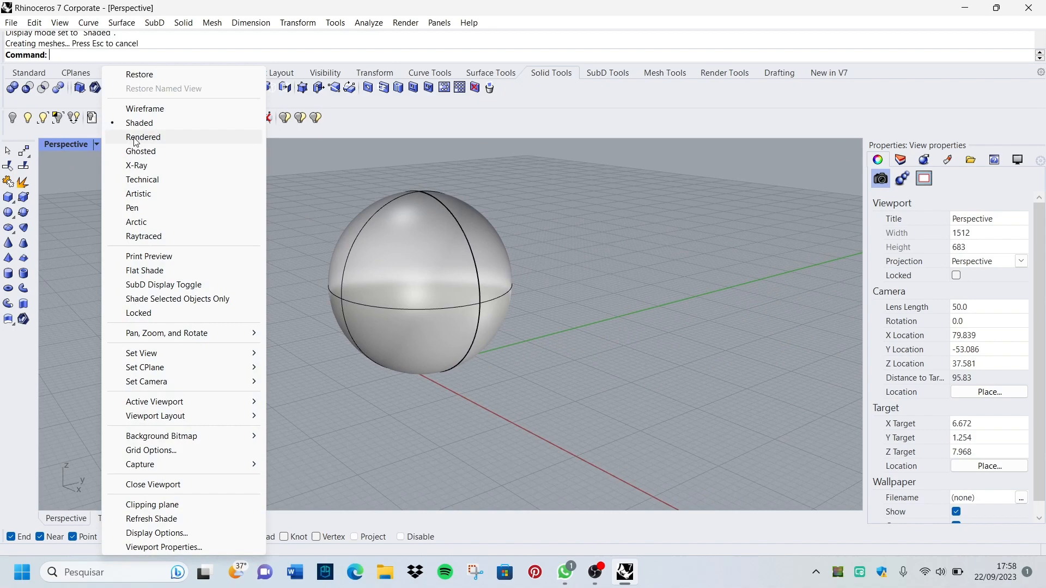
pyautogui.click(156, 111)
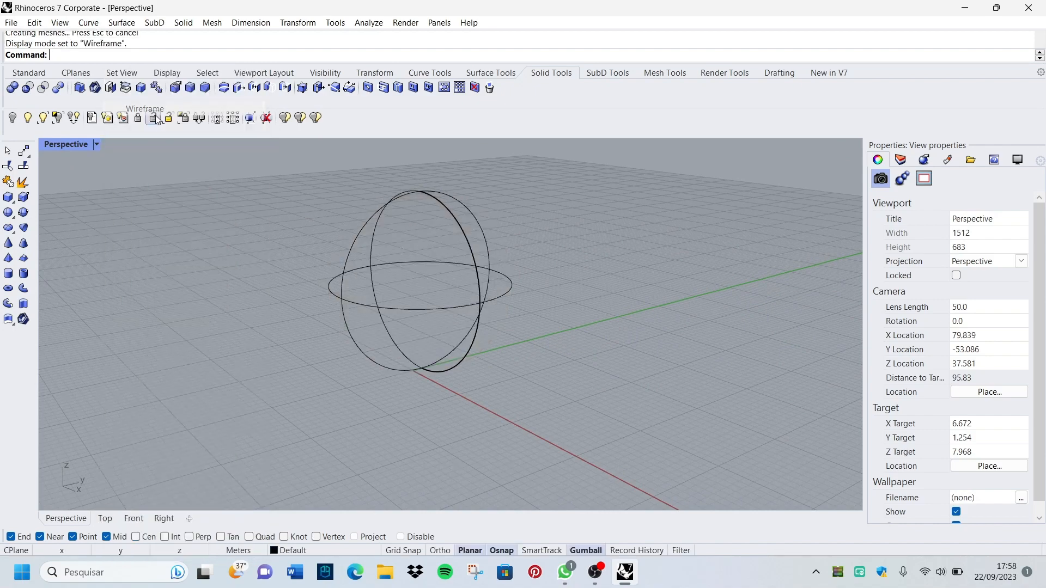
# - Set the Perspective viewport's display mode to Rendered and view the sphere from another side
pyautogui.click(96, 145)
pyautogui.click(143, 137)
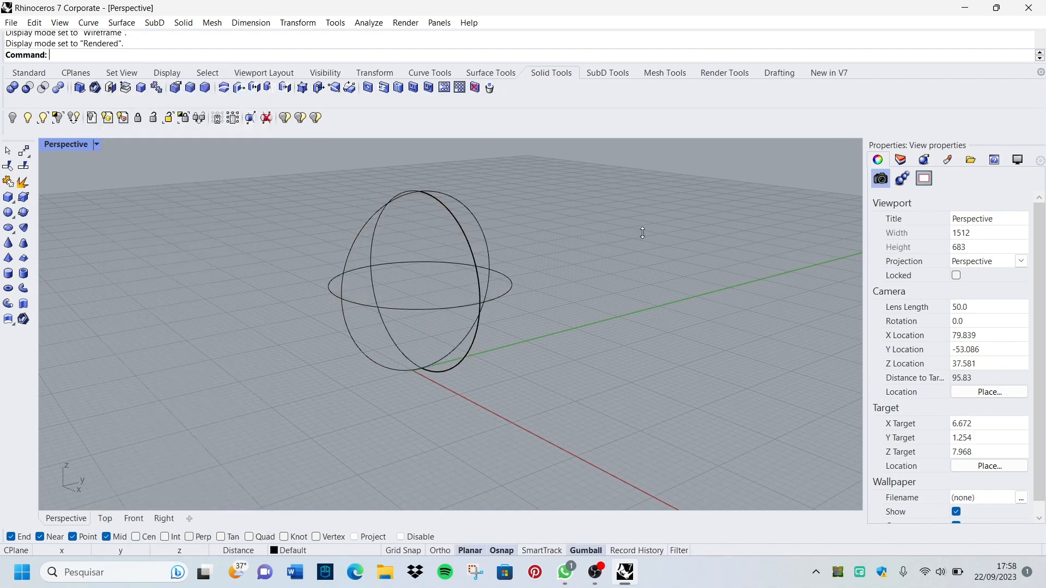
pyautogui.moveTo(636, 235); pyautogui.dragTo(385, 214, button='right')
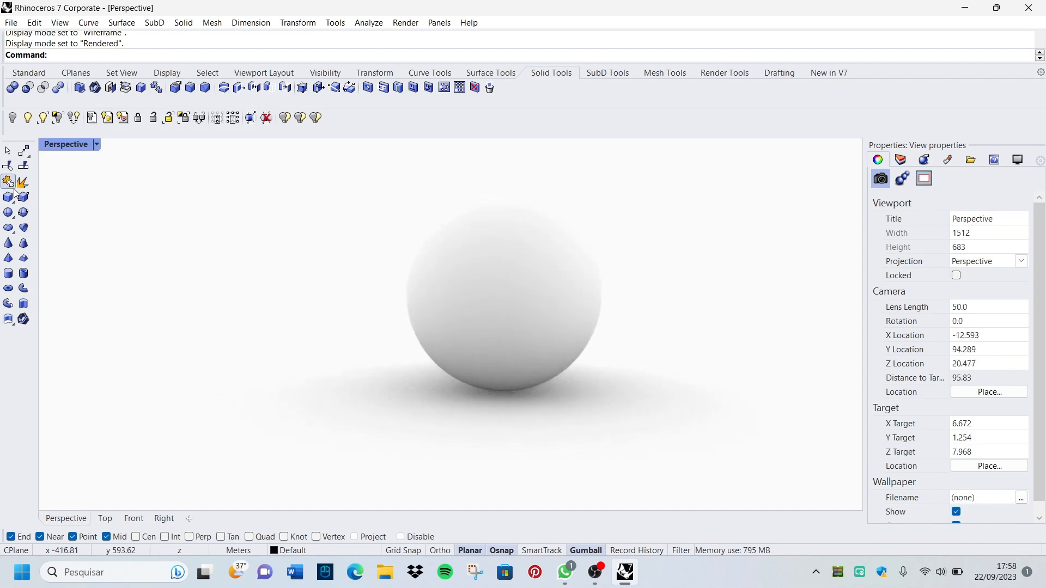
# - Try the Ghosted and X-Ray display modes on the sphere in the Perspective viewport
pyautogui.click(93, 145)
pyautogui.click(146, 149)
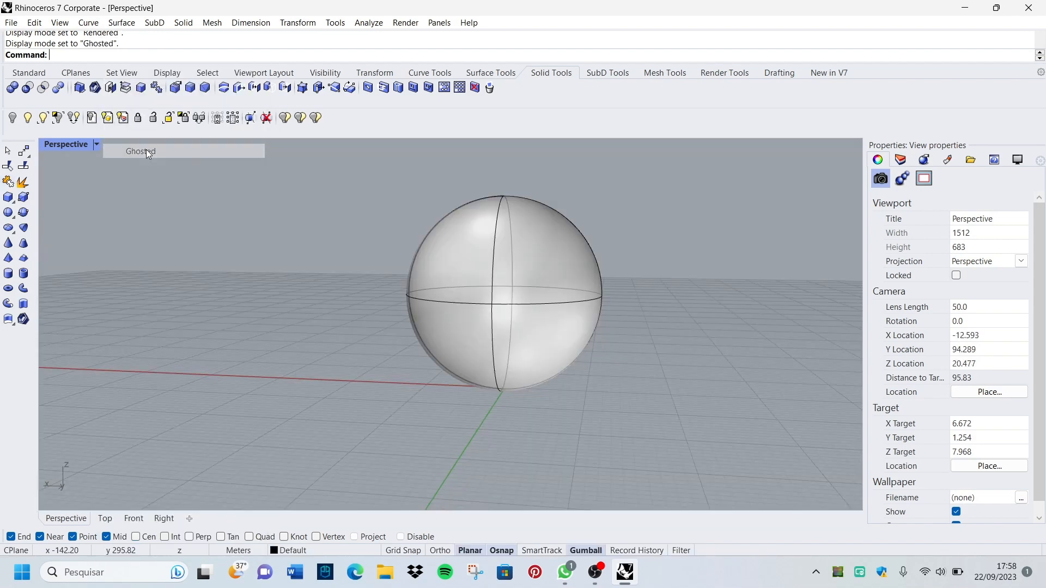
pyautogui.moveTo(585, 278); pyautogui.dragTo(337, 273, button='right')
pyautogui.click(93, 145)
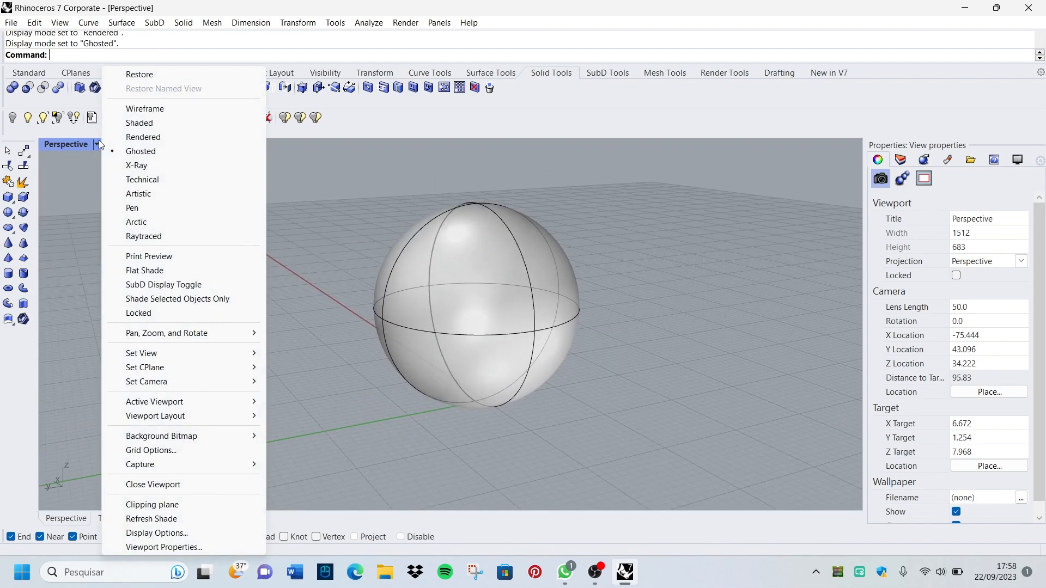
pyautogui.click(136, 165)
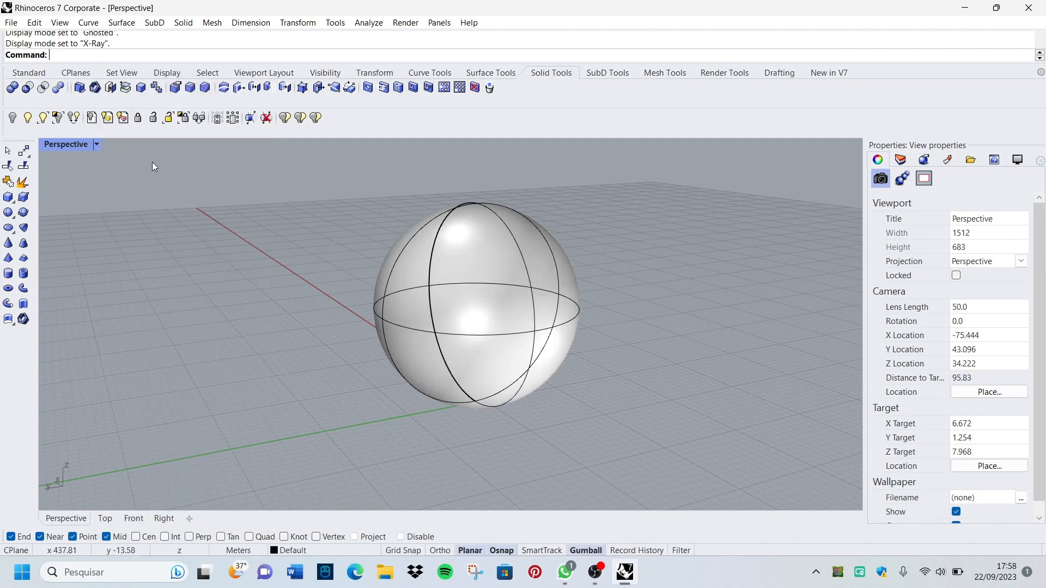
# - Try the Pen and Raytraced display modes on the sphere in the Perspective viewport
pyautogui.click(96, 144)
pyautogui.click(147, 207)
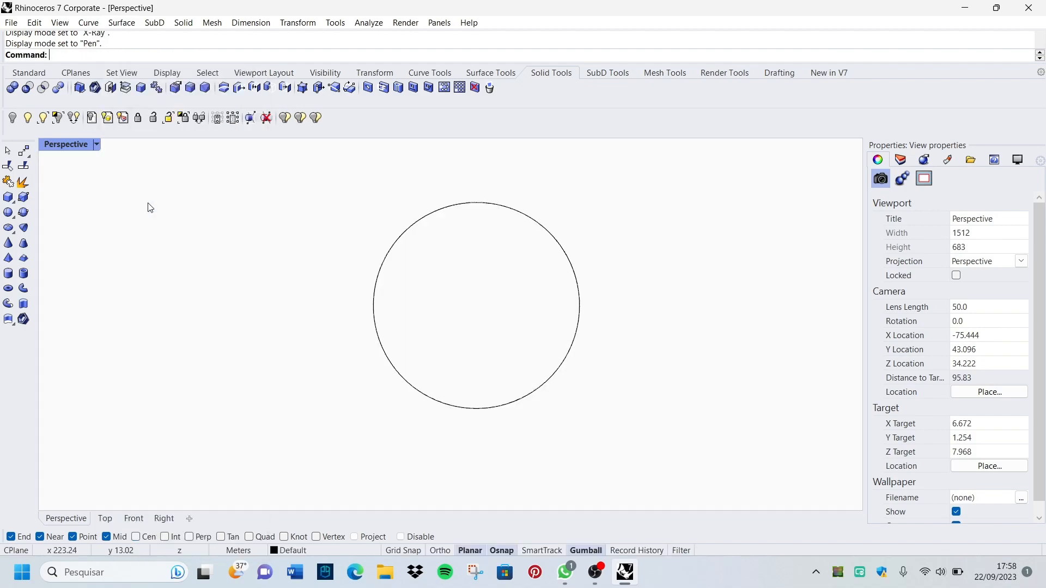
pyautogui.moveTo(161, 193); pyautogui.dragTo(273, 188, button='right')
pyautogui.click(96, 144)
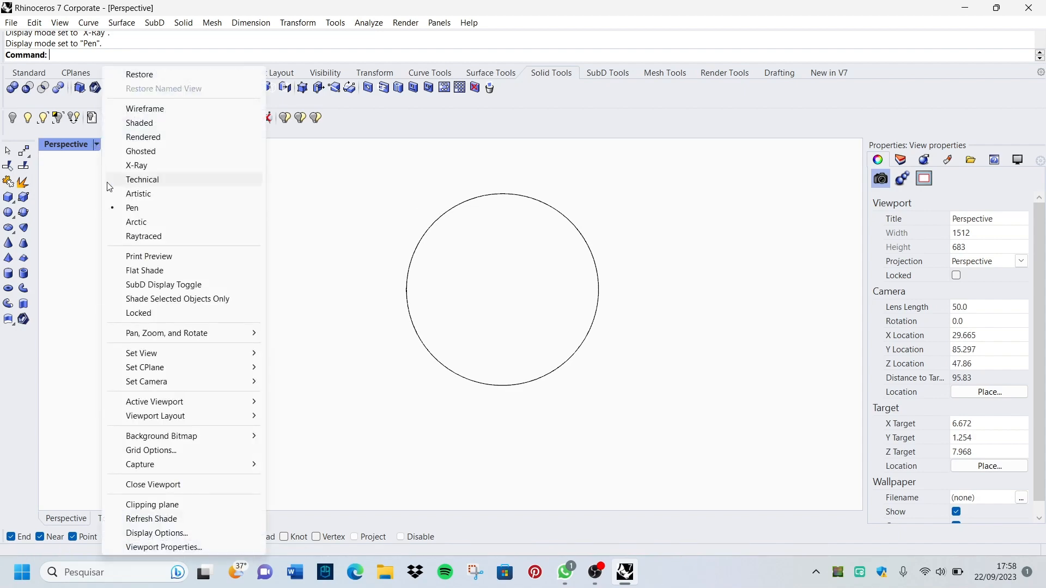
pyautogui.click(144, 236)
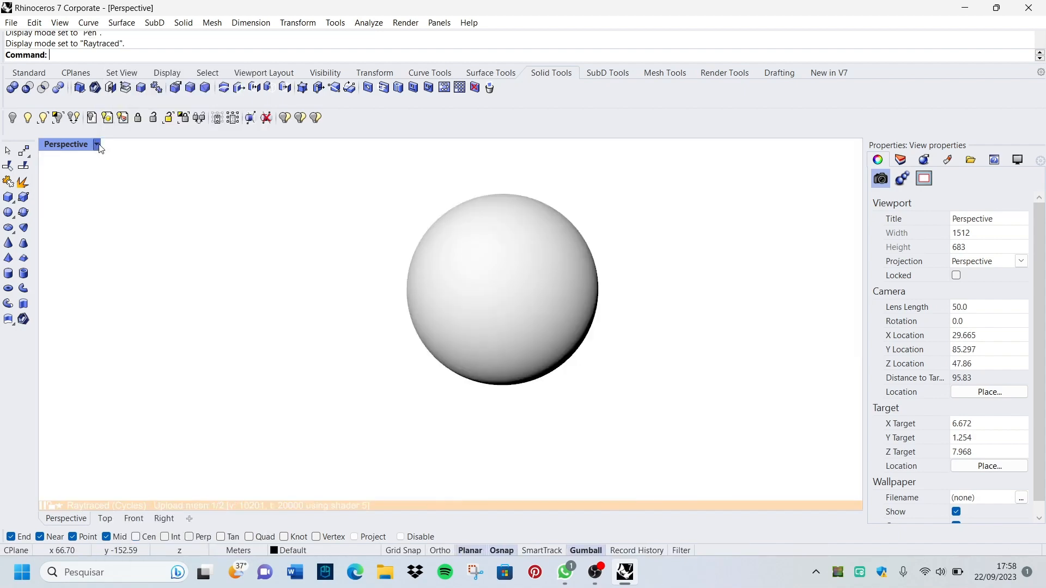
# - Set the Perspective viewport's display mode to Shaded and view the sphere from higher up
pyautogui.click(97, 143)
pyautogui.click(157, 123)
pyautogui.moveTo(380, 263)
pyautogui.mouseDown(button='right')
pyautogui.moveTo(299, 271)
pyautogui.moveTo(321, 300)
pyautogui.mouseUp(button='right')
pyautogui.scroll(-4, 519, 434)
pyautogui.scroll(2, 519, 435)
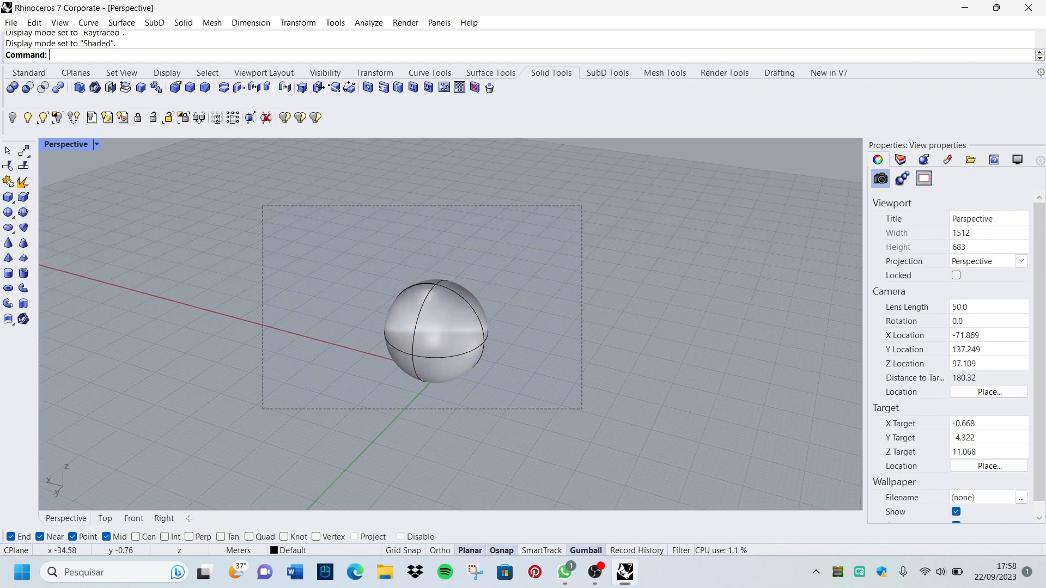
# - Select the sphere and move it along the Gumball axes, away from the origin
pyautogui.moveTo(262, 205); pyautogui.dragTo(262, 206)
pyautogui.scroll(2, 422, 298)
pyautogui.moveTo(422, 316); pyautogui.dragTo(479, 335, button='right')
pyautogui.moveTo(425, 343)
pyautogui.mouseDown()
pyautogui.moveTo(121, 357)
pyautogui.moveTo(604, 341)
pyautogui.moveTo(410, 345)
pyautogui.mouseUp()
pyautogui.moveTo(455, 362); pyautogui.dragTo(610, 382, button='right')
pyautogui.moveTo(517, 330); pyautogui.dragTo(407, 336)
pyautogui.moveTo(407, 337); pyautogui.dragTo(529, 234, button='right')
pyautogui.click(530, 233)
pyautogui.click(456, 295)
pyautogui.moveTo(455, 291)
pyautogui.mouseDown(button='right')
pyautogui.moveTo(436, 313)
pyautogui.moveTo(447, 305)
pyautogui.mouseUp(button='right')
pyautogui.moveTo(448, 305); pyautogui.dragTo(499, 306)
pyautogui.moveTo(499, 306); pyautogui.dragTo(446, 315, button='right')
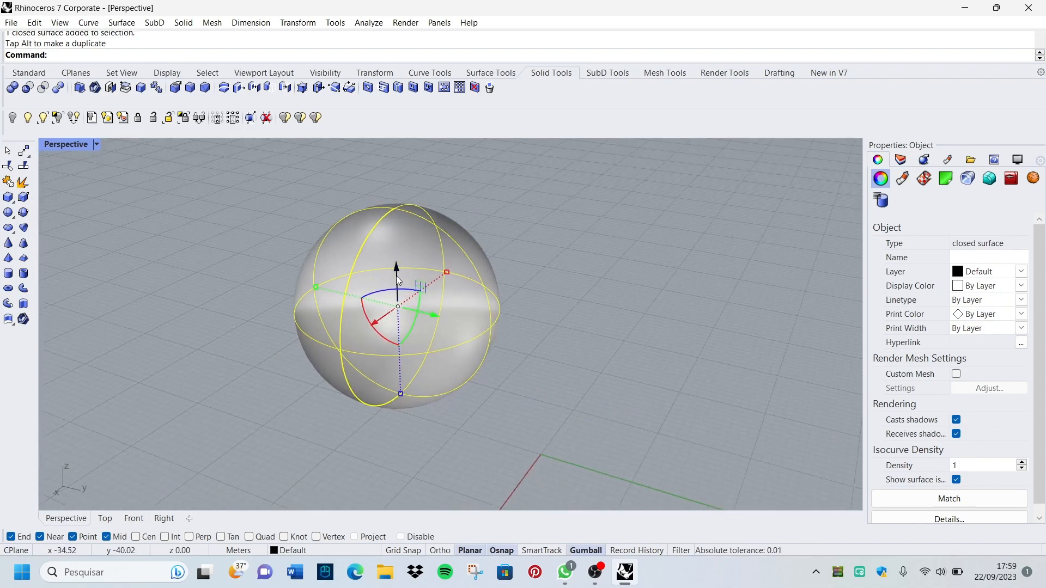
pyautogui.moveTo(396, 276); pyautogui.dragTo(591, 331, button='right')
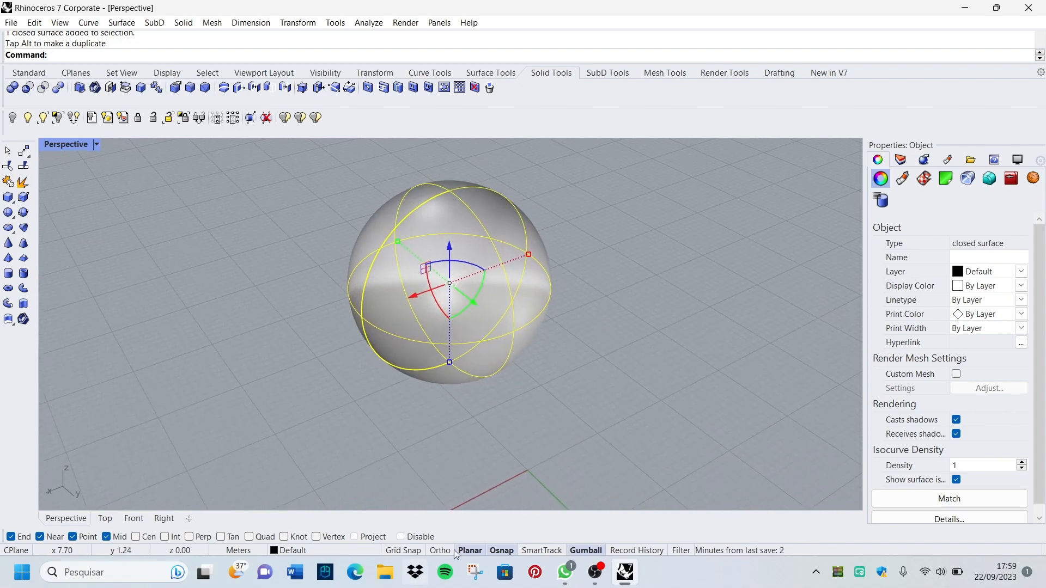
# - Turn the Gumball off and back on for the selected sphere
pyautogui.click(590, 553)
pyautogui.click(590, 553)
pyautogui.moveTo(404, 426); pyautogui.dragTo(575, 483, button='right')
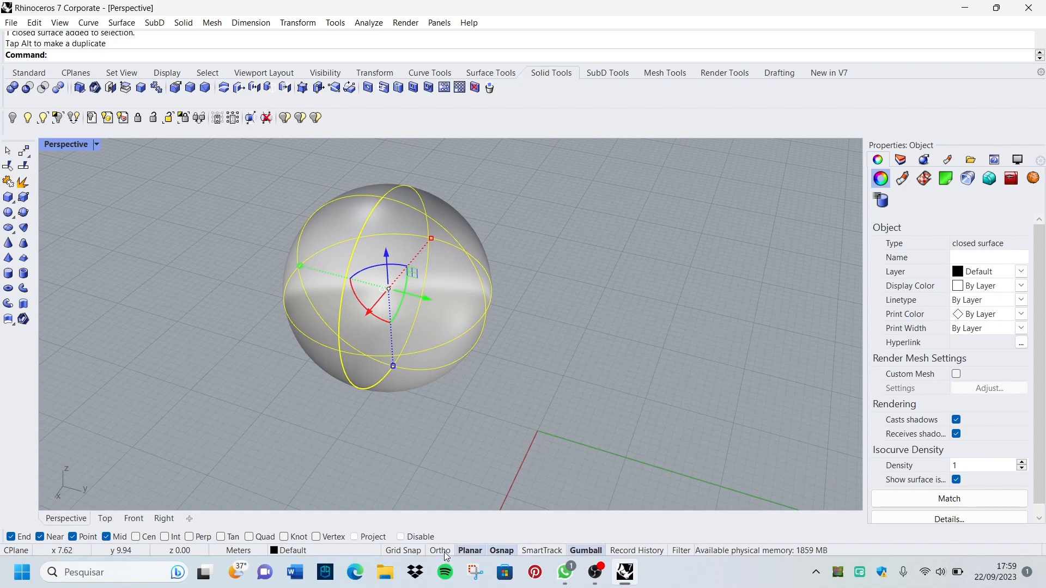
# - Move the sphere along the positive Y axis with the Gumball while Ortho is on, and turn Ortho off
pyautogui.scroll(-3, 399, 483)
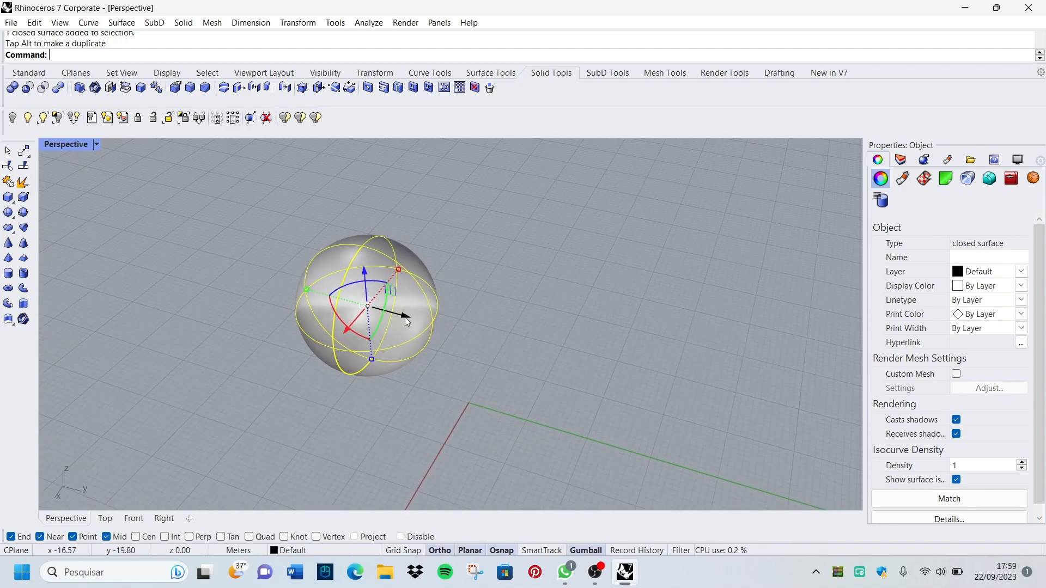
pyautogui.moveTo(404, 317); pyautogui.dragTo(459, 364)
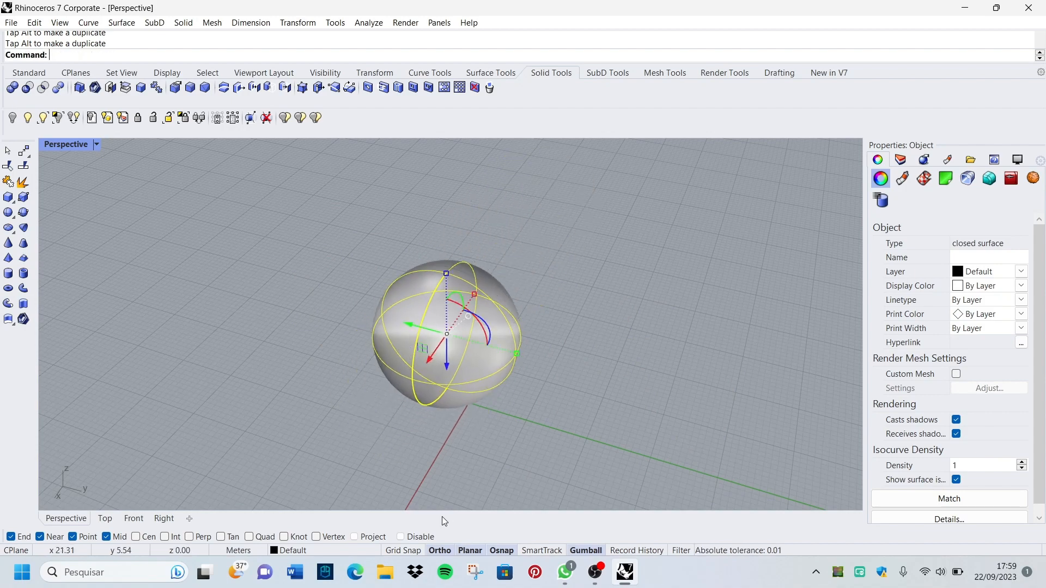
pyautogui.click(439, 552)
# - Move the sphere freehand sideways along the construction plane without using a Gumball axis
pyautogui.moveTo(534, 494); pyautogui.dragTo(412, 550, button='right')
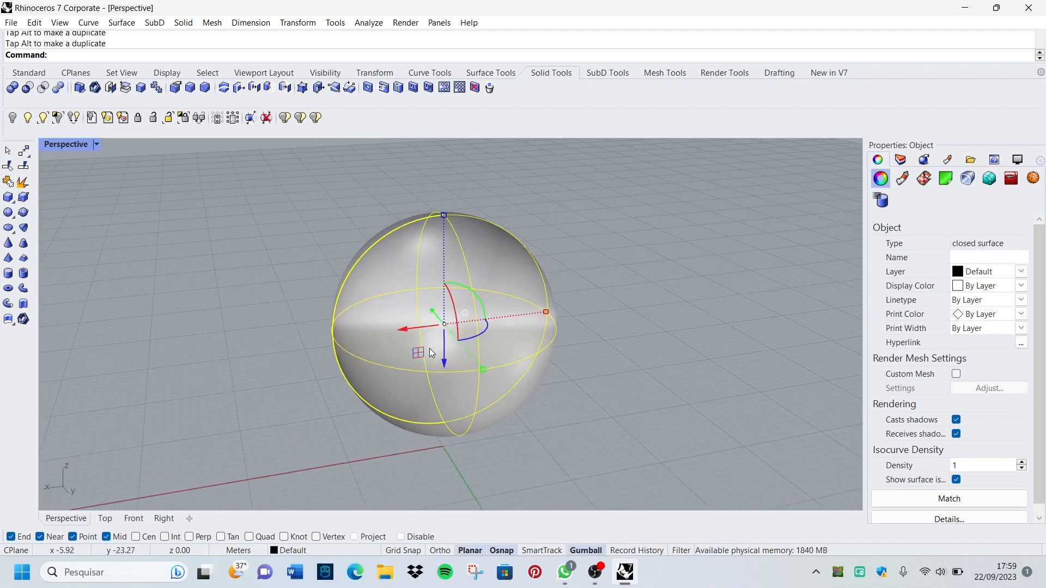
pyautogui.moveTo(406, 338); pyautogui.dragTo(502, 335)
pyautogui.scroll(-2, 499, 332)
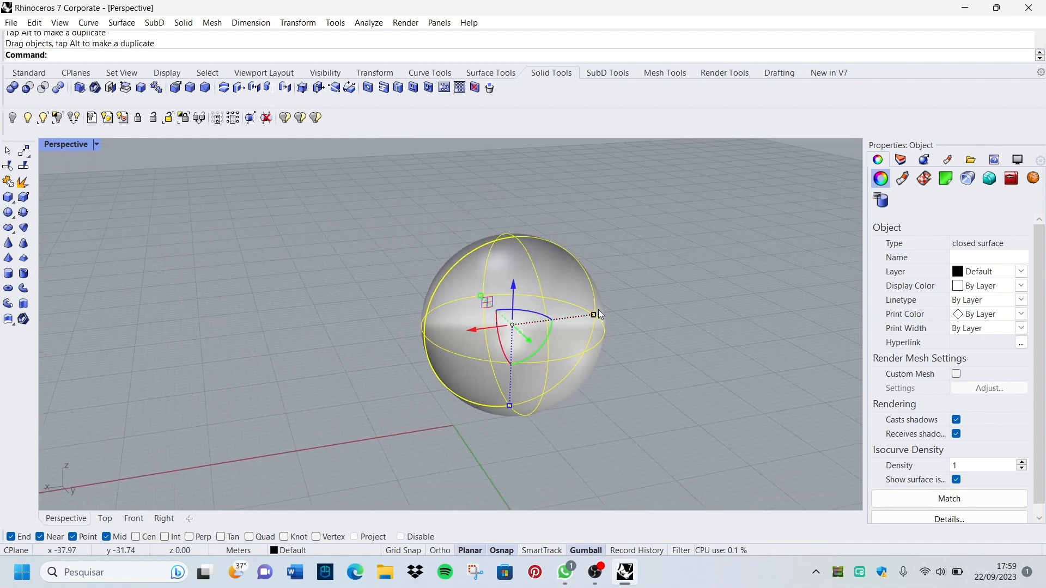
# - Enlarge the sphere slightly and uniformly in all three directions using a Gumball scale handle
pyautogui.scroll(2, 598, 310)
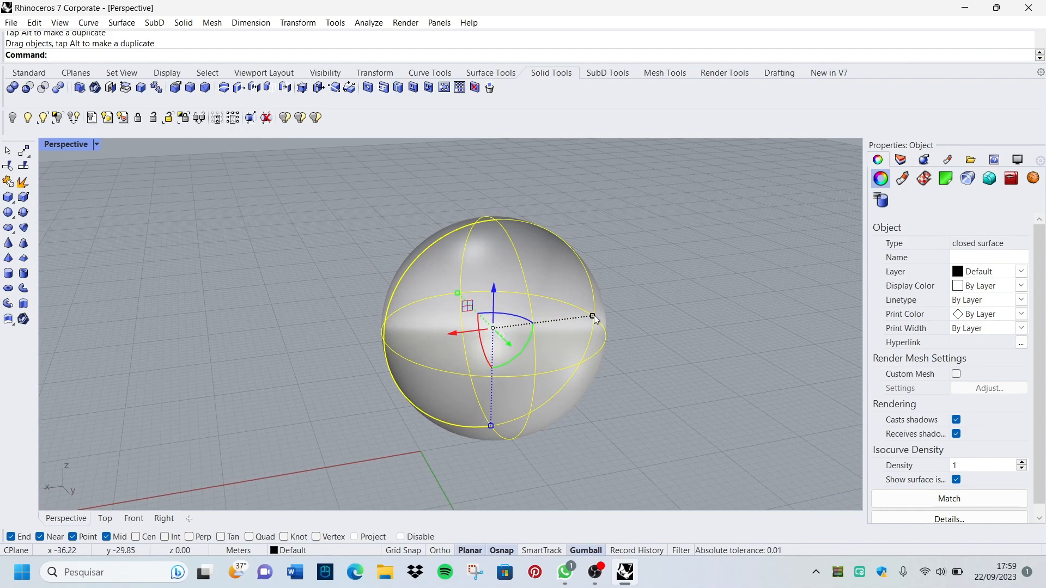
pyautogui.keyDown('shift'); pyautogui.moveTo(594, 316); pyautogui.dragTo(612, 335); pyautogui.keyUp('shift')
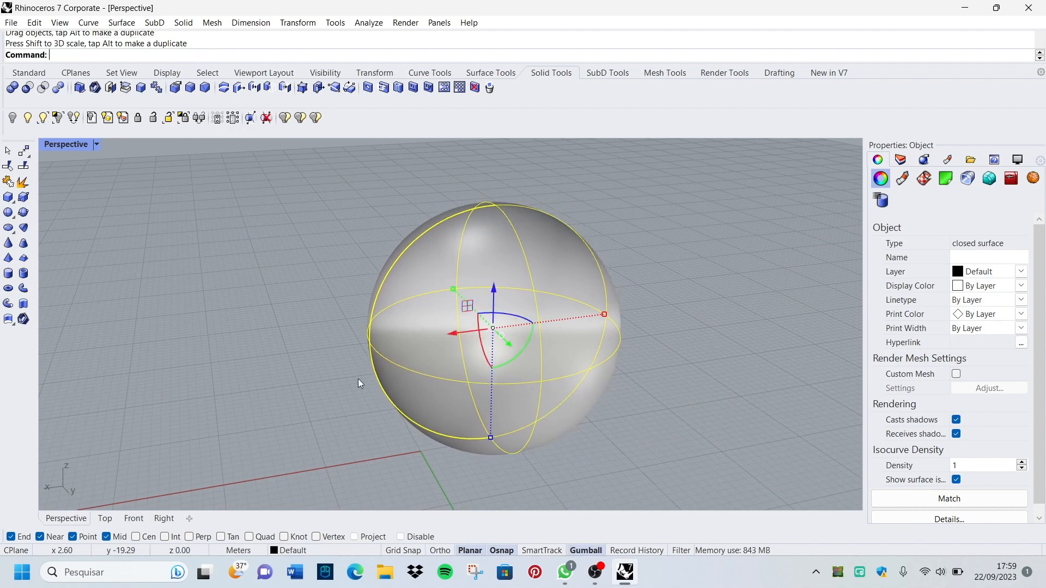
pyautogui.moveTo(358, 380); pyautogui.dragTo(504, 392, button='right')
# - Distort the sphere into an ellipsoid by stretching it along X and shrinking it along Y with the Gumball scale handles
pyautogui.moveTo(453, 325); pyautogui.dragTo(609, 261, button='right')
pyautogui.moveTo(589, 261); pyautogui.dragTo(640, 275)
pyautogui.moveTo(420, 344); pyautogui.dragTo(518, 346, button='right')
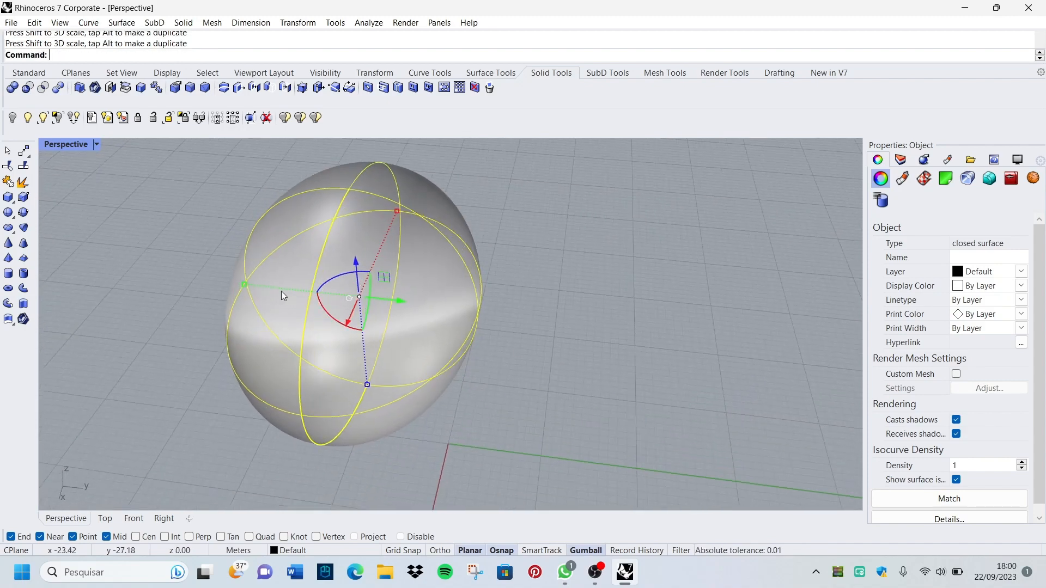
pyautogui.moveTo(245, 284); pyautogui.dragTo(275, 291)
pyautogui.moveTo(275, 291); pyautogui.dragTo(431, 295, button='right')
# - Delete the ellipsoid from the Perspective viewport
pyautogui.scroll(-10, 431, 297)
pyautogui.moveTo(490, 349); pyautogui.dragTo(506, 318, button='right')
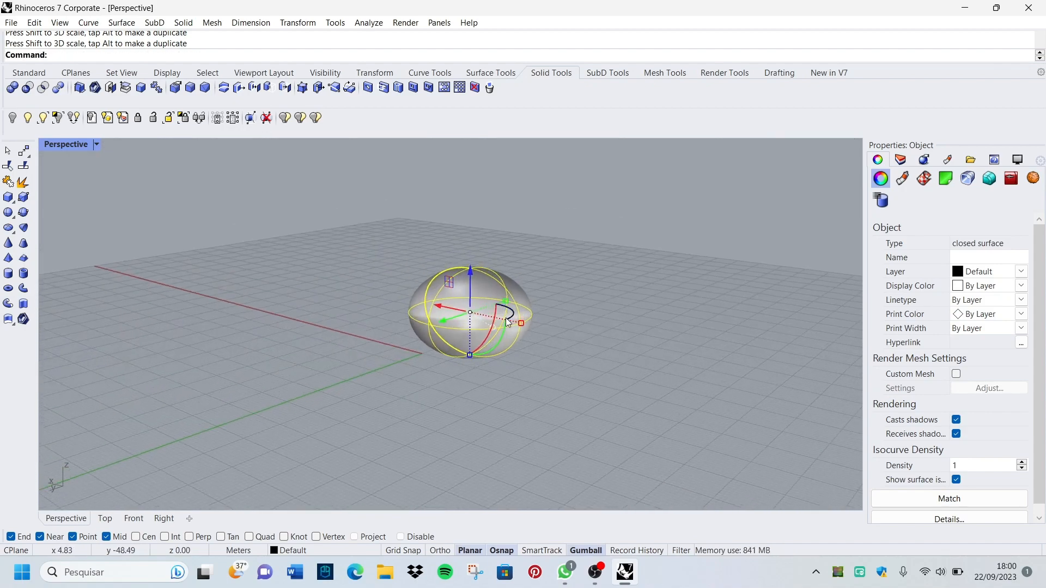
pyautogui.scroll(8, 505, 316)
pyautogui.press('Escape')
pyautogui.click(482, 380)
pyautogui.press('Delete')
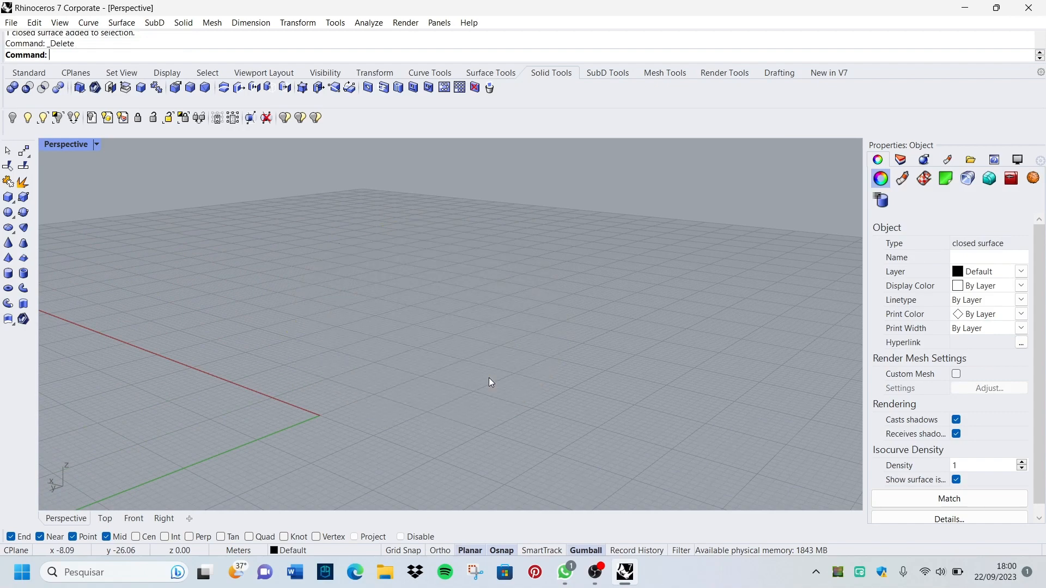
# - Bring back the Standard tool set and switch to the maximised Top viewport
pyautogui.click(20, 73)
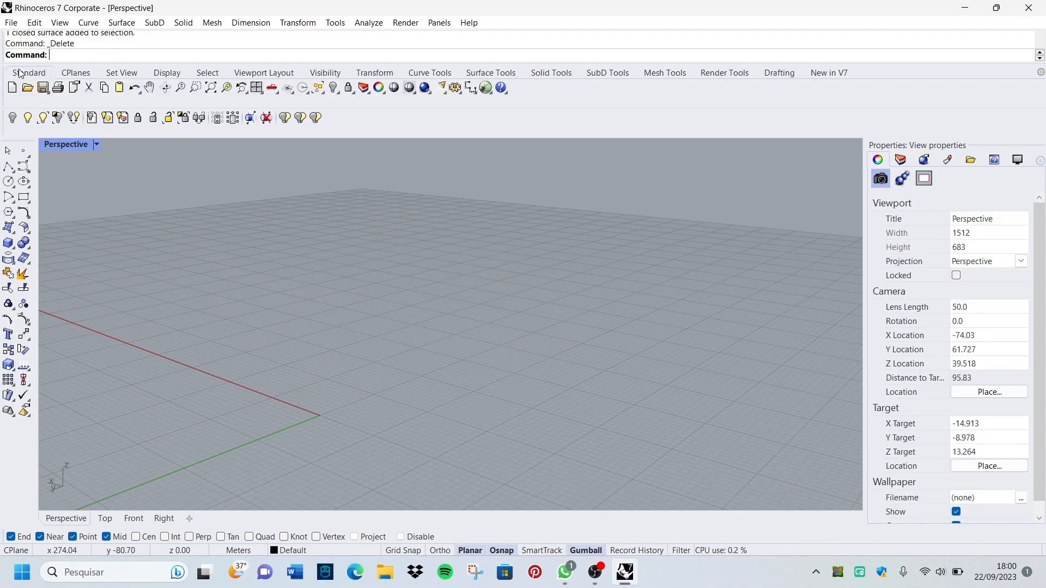
pyautogui.moveTo(414, 315); pyautogui.dragTo(407, 387, button='right')
pyautogui.scroll(-6, 407, 387)
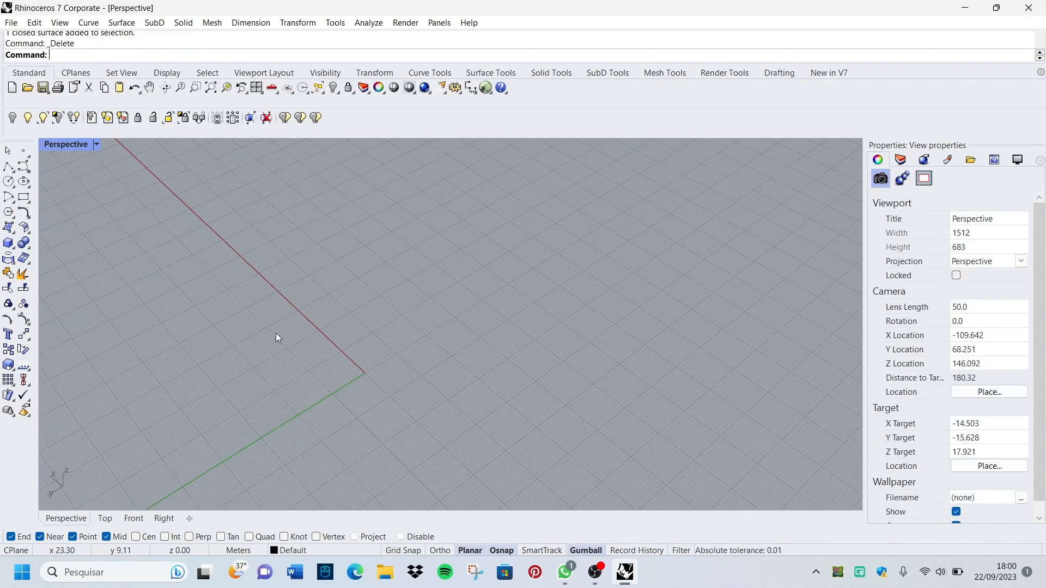
pyautogui.click(23, 166)
pyautogui.hotkey('ctrl', 'F1')
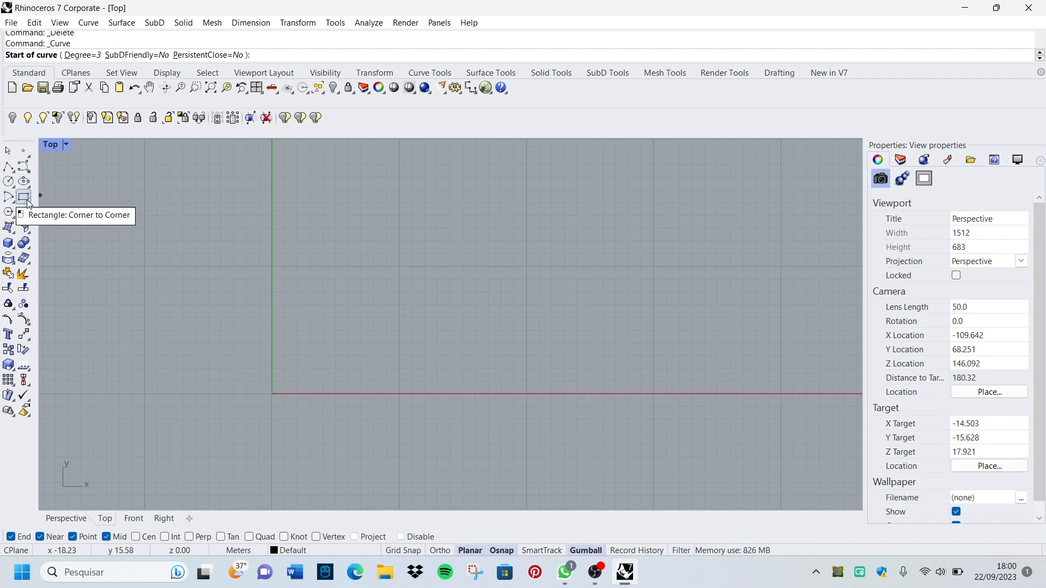
pyautogui.click(29, 202)
pyautogui.click(39, 177)
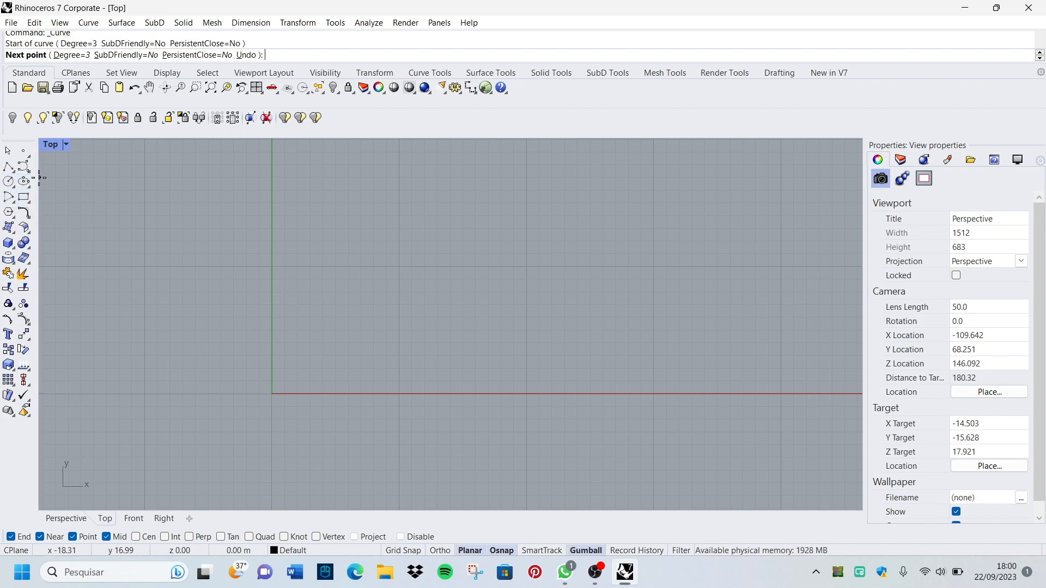
# - Draw a closed, wavy degree-3 control point curve in the Top viewport, starting and ending at the origin
pyautogui.click(26, 166)
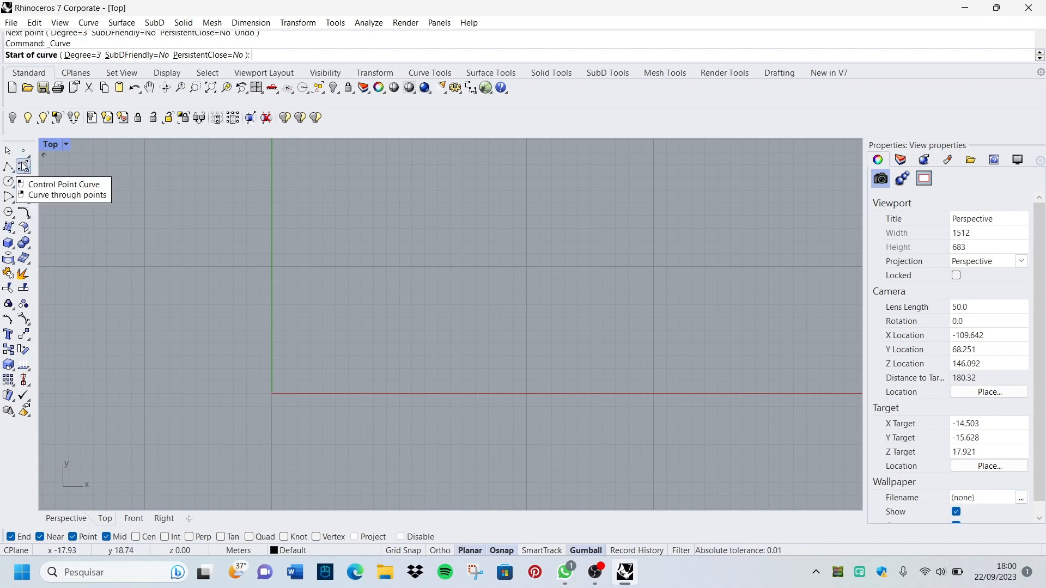
pyautogui.click(271, 393)
pyautogui.click(302, 299)
pyautogui.click(386, 282)
pyautogui.click(422, 346)
pyautogui.click(481, 383)
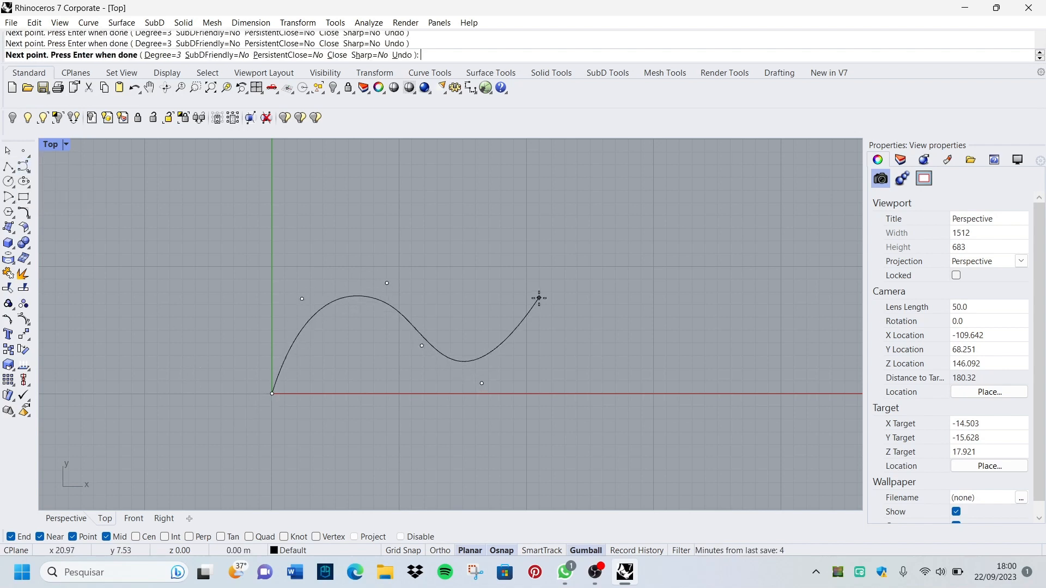
pyautogui.click(538, 298)
pyautogui.click(607, 279)
pyautogui.click(648, 350)
pyautogui.click(639, 413)
pyautogui.click(558, 438)
pyautogui.click(492, 453)
pyautogui.click(407, 435)
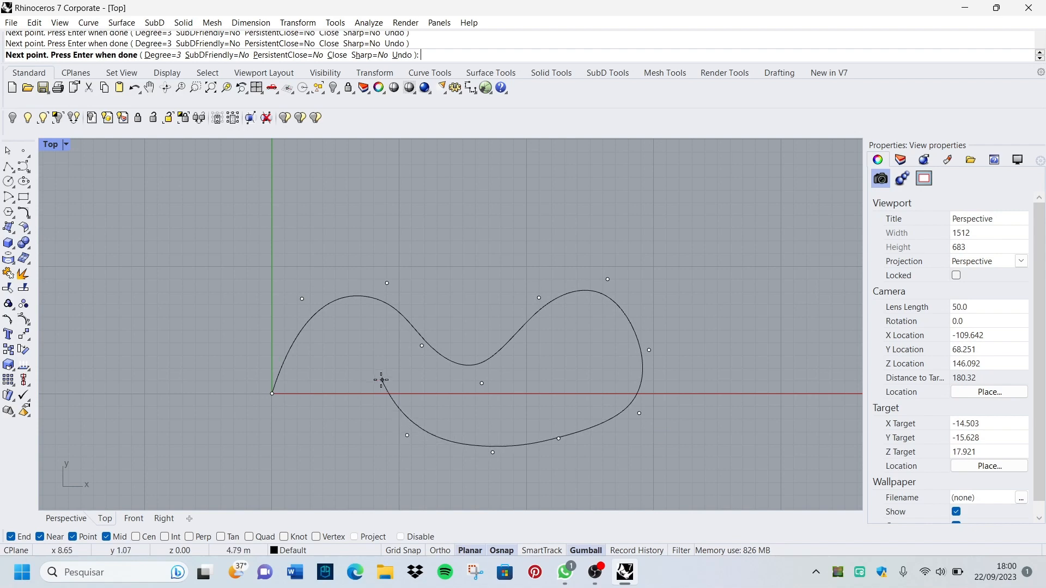
pyautogui.click(379, 378)
pyautogui.click(329, 396)
pyautogui.click(272, 393)
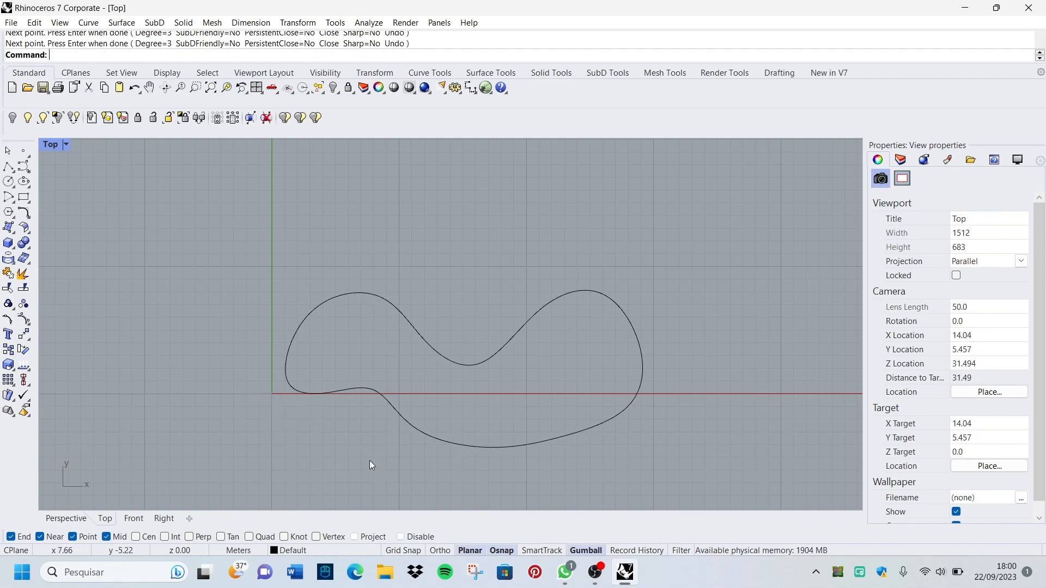
# - Select the closed curve and move the left control point of its lower edge straight down with the Gumball
pyautogui.moveTo(370, 460); pyautogui.dragTo(446, 370, button='right')
pyautogui.scroll(4, 436, 371)
pyautogui.click(455, 352)
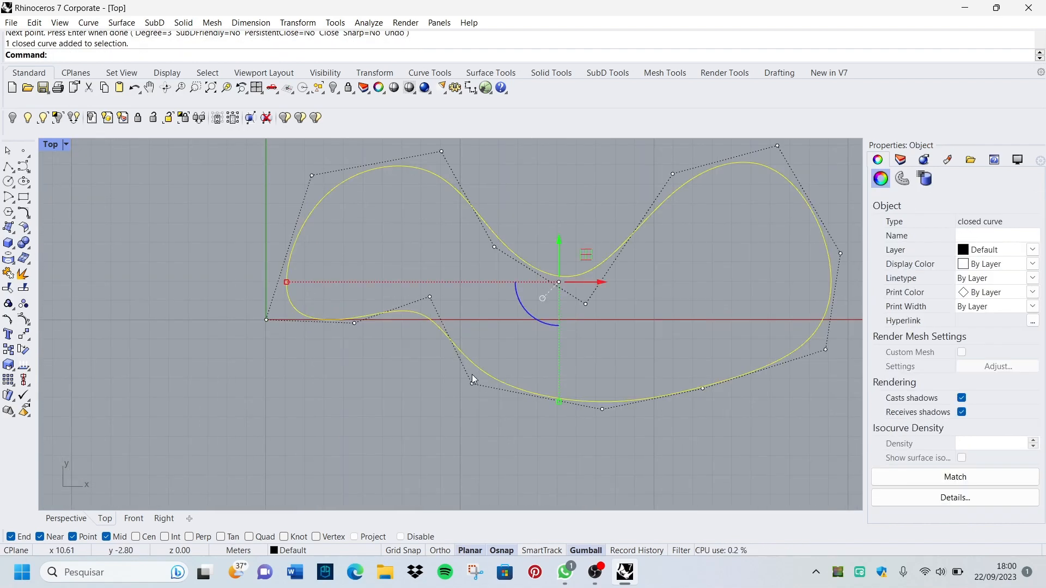
pyautogui.click(471, 383)
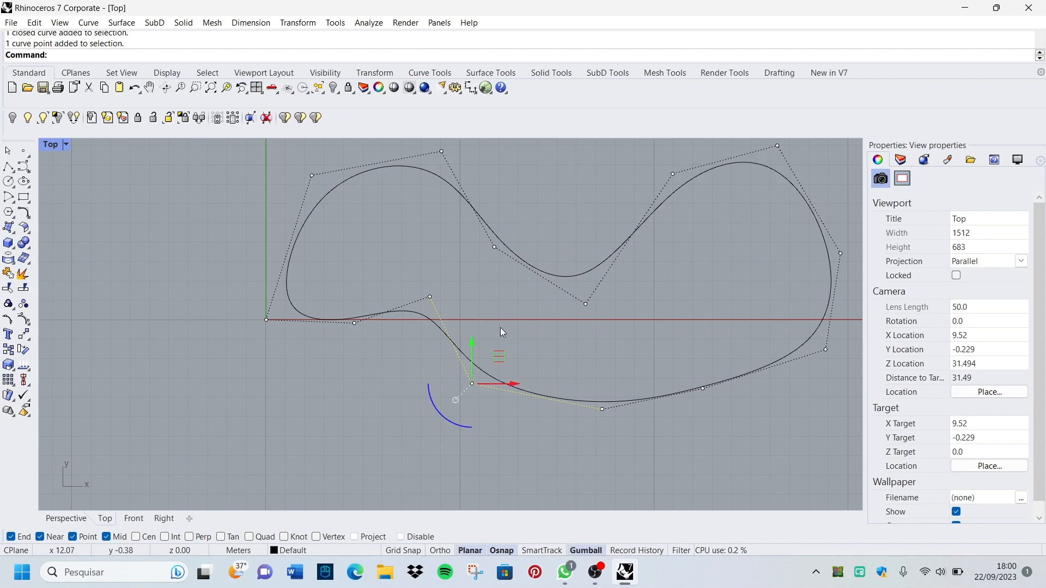
pyautogui.click(500, 328)
pyautogui.click(480, 372)
pyautogui.click(472, 384)
pyautogui.moveTo(472, 349); pyautogui.dragTo(457, 448)
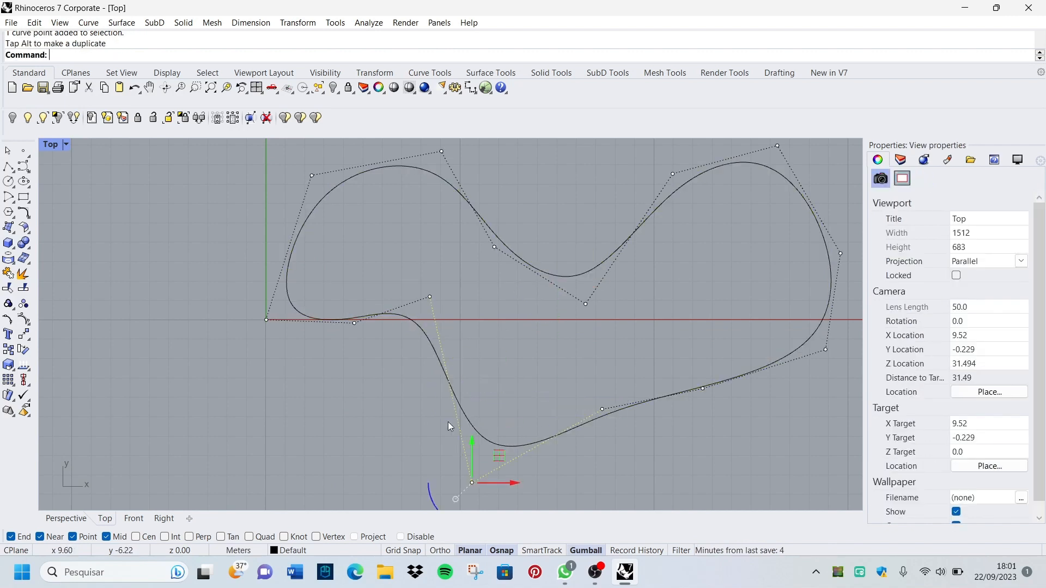
# - Shift the lowered control point left and pull the next point on the lower edge outward to the lower right
pyautogui.scroll(-8, 402, 311)
pyautogui.scroll(6, 459, 381)
pyautogui.moveTo(439, 385)
pyautogui.mouseDown()
pyautogui.moveTo(309, 384)
pyautogui.moveTo(421, 385)
pyautogui.mouseUp()
pyautogui.moveTo(510, 325); pyautogui.dragTo(780, 434)
pyautogui.scroll(2, 551, 293)
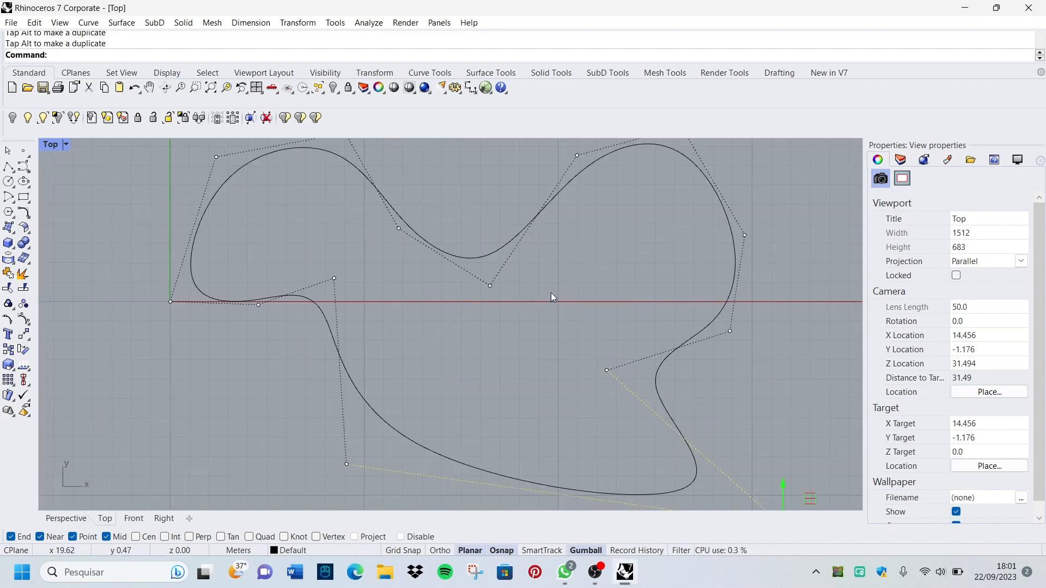
# - Raise the control point at the bottom of the curve's upper dip to form a peak
pyautogui.click(491, 286)
pyautogui.scroll(-3, 492, 287)
pyautogui.moveTo(492, 272); pyautogui.dragTo(492, 179)
pyautogui.scroll(-1, 380, 351)
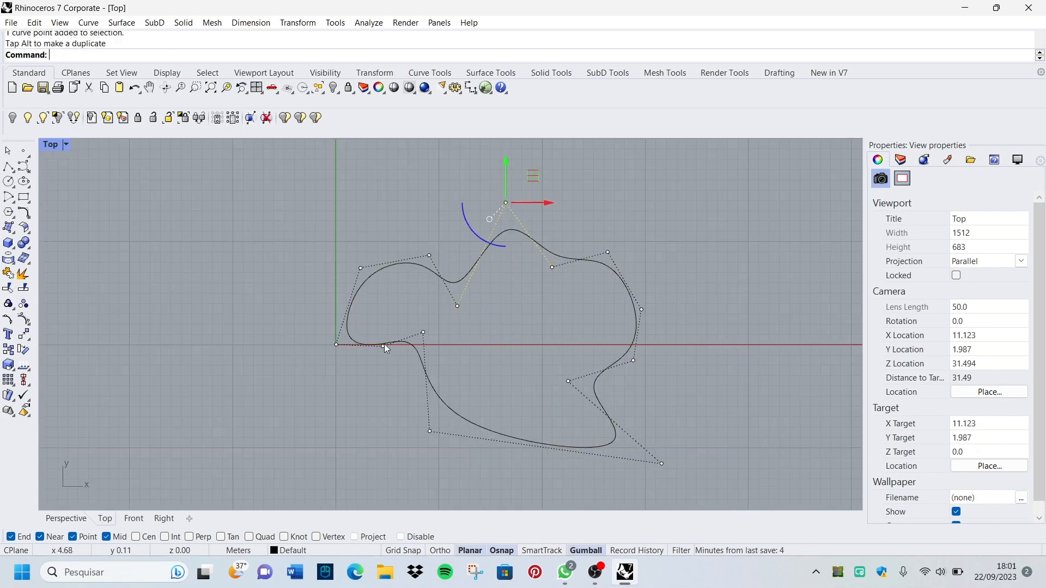
# - Pull the two control points on the curve's lower-left edge, near the X axis, well downward
pyautogui.click(384, 345)
pyautogui.moveTo(384, 345); pyautogui.dragTo(371, 426)
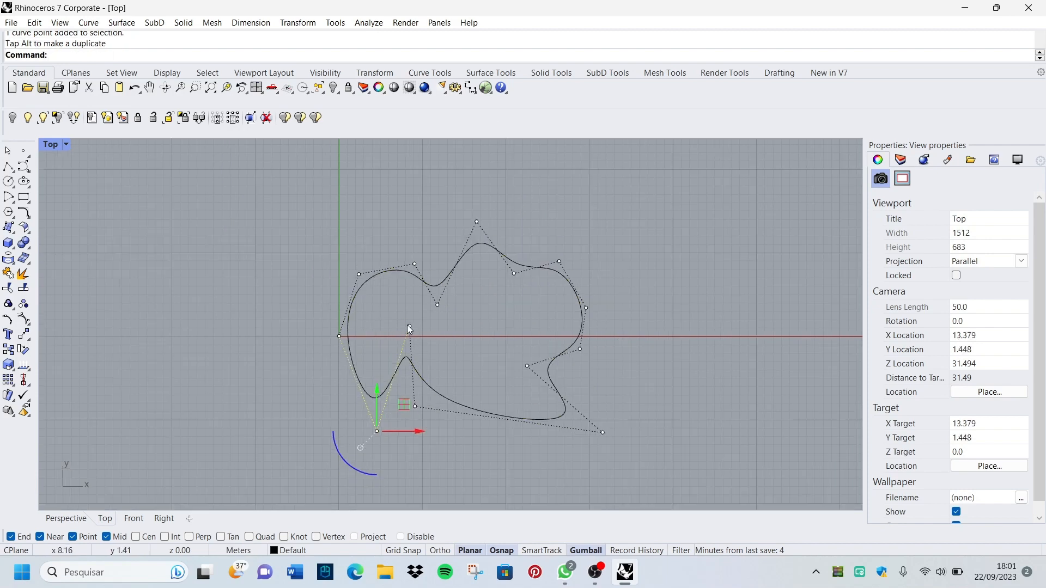
pyautogui.click(409, 326)
pyautogui.moveTo(405, 295); pyautogui.dragTo(409, 460)
# - Select the whole reshaped curve and delete it from the Top viewport
pyautogui.moveTo(446, 361); pyautogui.dragTo(351, 250, button='right')
pyautogui.scroll(-8, 534, 403)
pyautogui.moveTo(540, 424); pyautogui.dragTo(373, 219)
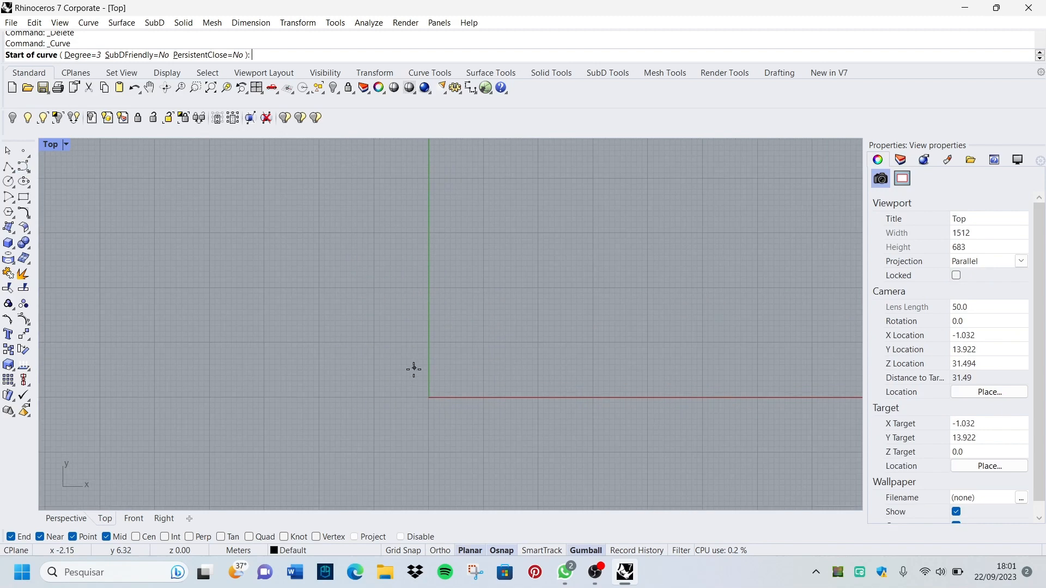
# - Draw a closed, boot-shaped control point curve across the Y axis, just above the X axis, in the Top viewport
pyautogui.click(412, 382)
pyautogui.click(404, 303)
pyautogui.click(443, 296)
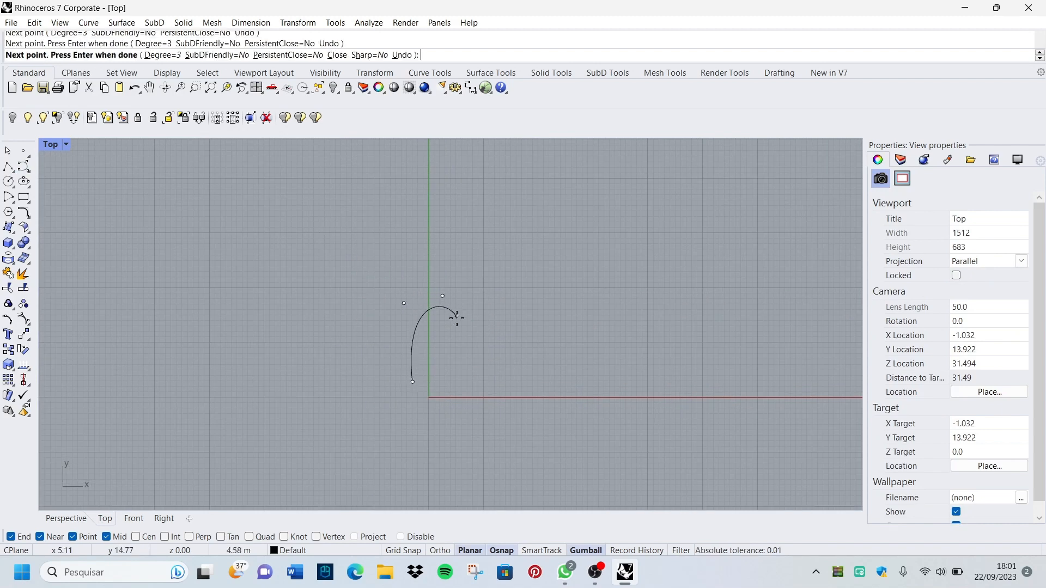
pyautogui.click(456, 316)
pyautogui.scroll(8, 482, 379)
pyautogui.click(515, 361)
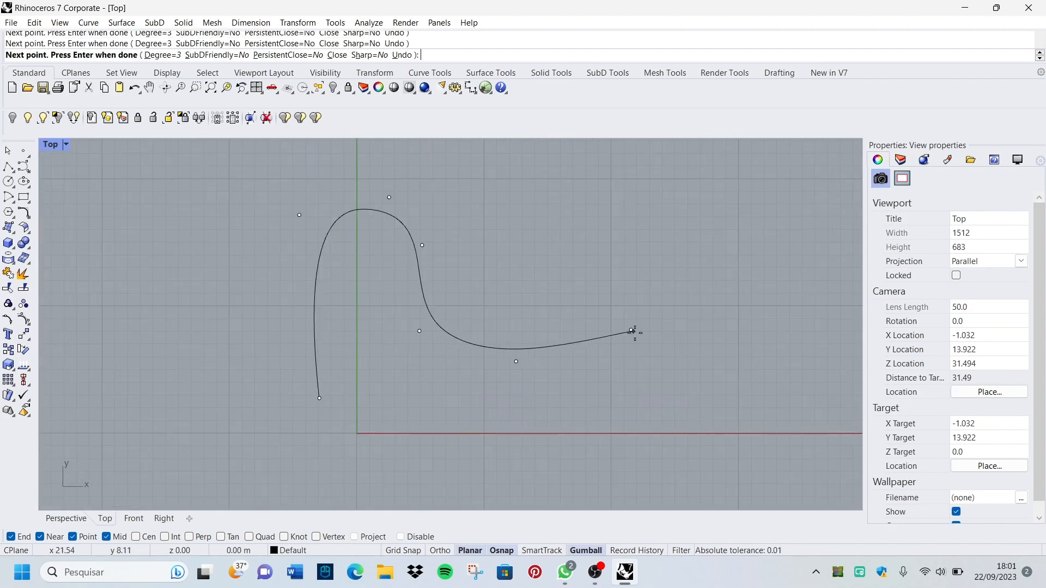
pyautogui.click(631, 330)
pyautogui.click(646, 383)
pyautogui.click(616, 416)
pyautogui.click(423, 373)
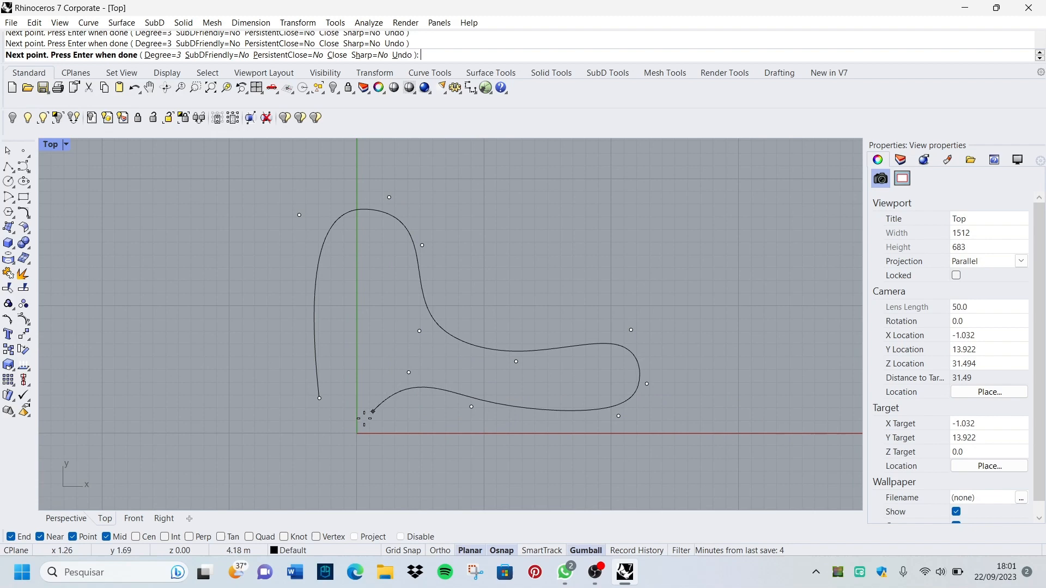
pyautogui.click(319, 398)
# - Examine the closed curve from a low angle in the Perspective viewport and select it to show its control points
pyautogui.scroll(-1, 262, 334)
pyautogui.scroll(-5, 342, 365)
pyautogui.scroll(5, 362, 380)
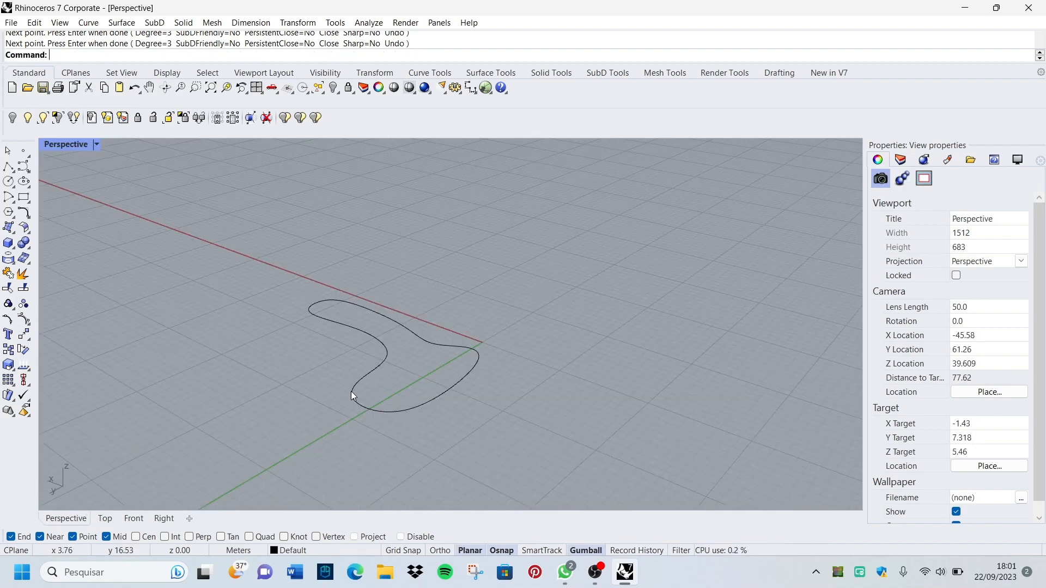
pyautogui.moveTo(351, 391); pyautogui.dragTo(581, 263, button='right')
pyautogui.scroll(4, 441, 365)
pyautogui.scroll(-2, 452, 394)
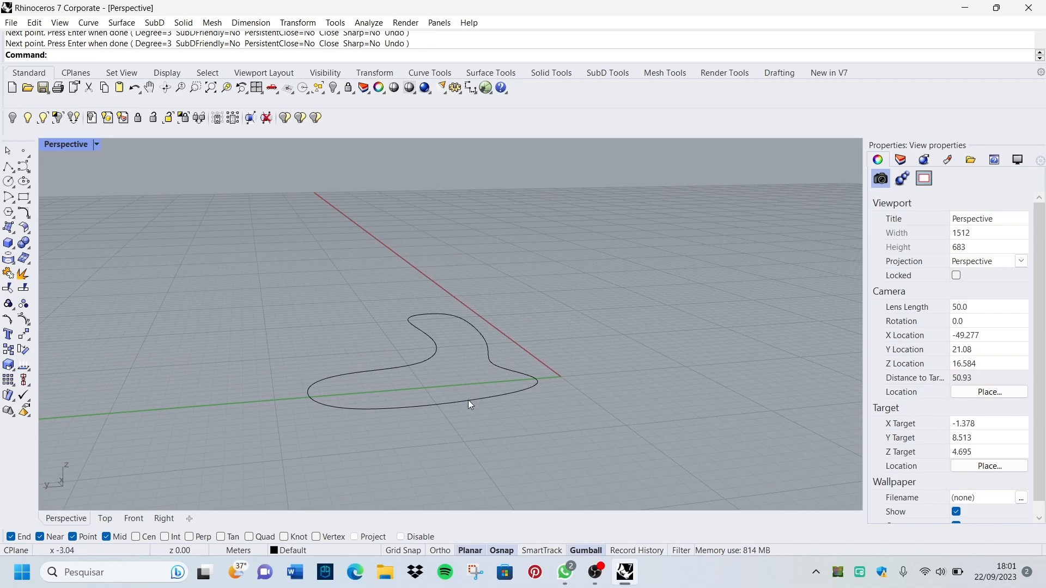
pyautogui.click(430, 407)
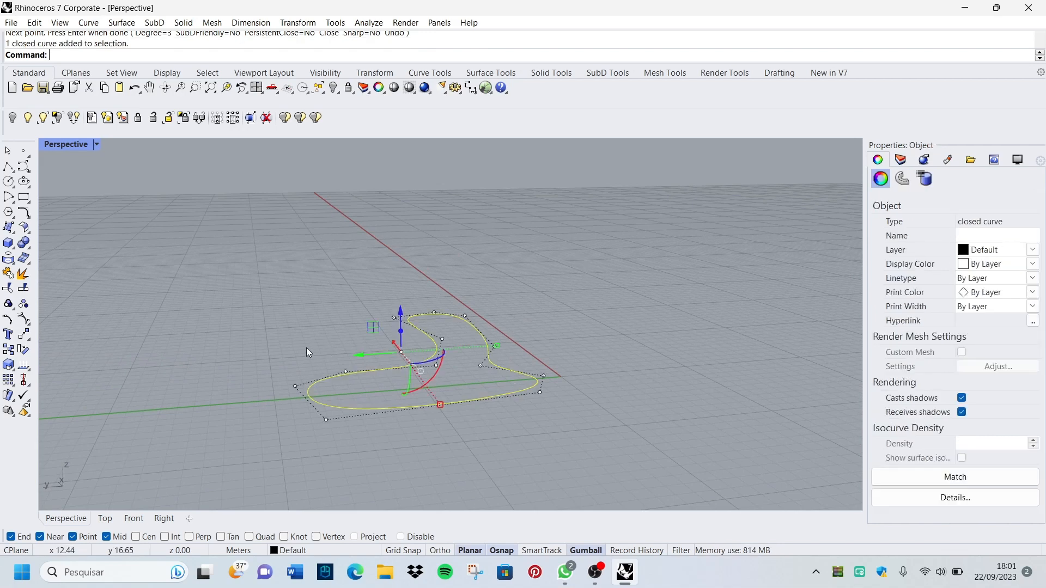
# - Create a planar surface from the closed curve with the surface-from-planar-curves command
pyautogui.click(14, 231)
pyautogui.click(147, 195)
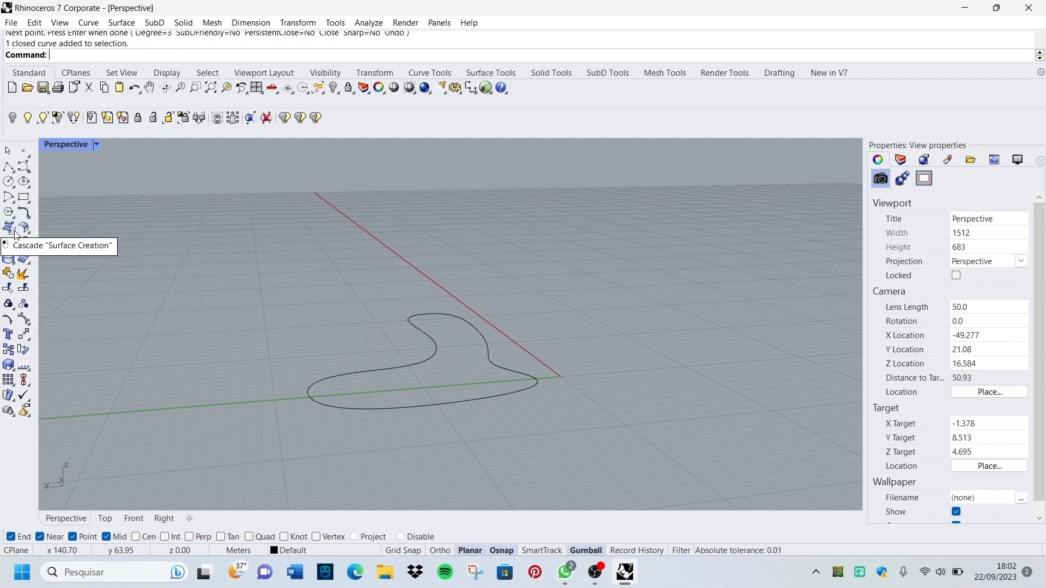
pyautogui.click(490, 72)
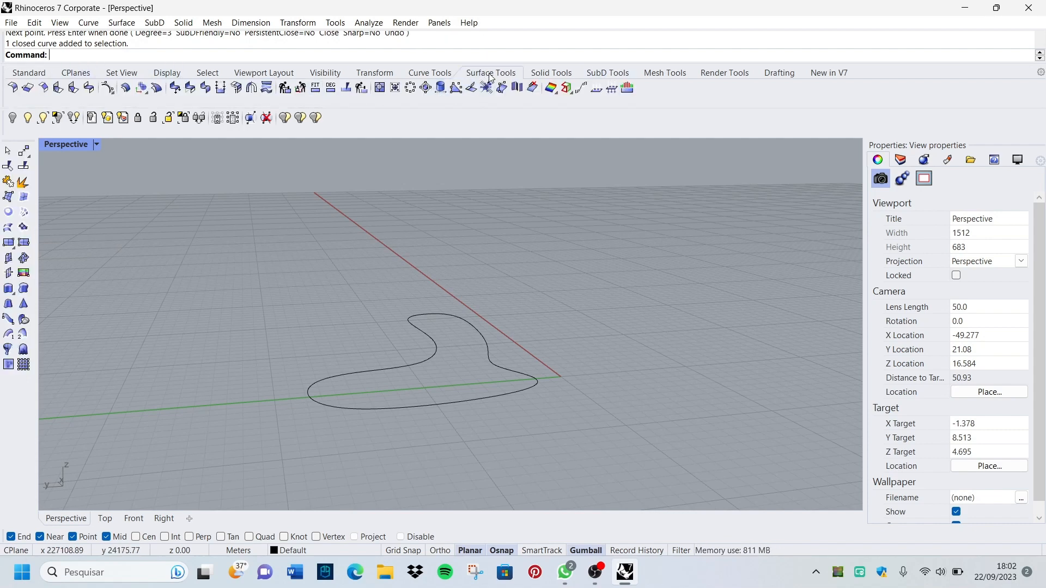
pyautogui.click(7, 213)
pyautogui.moveTo(305, 237); pyautogui.dragTo(362, 311, button='right')
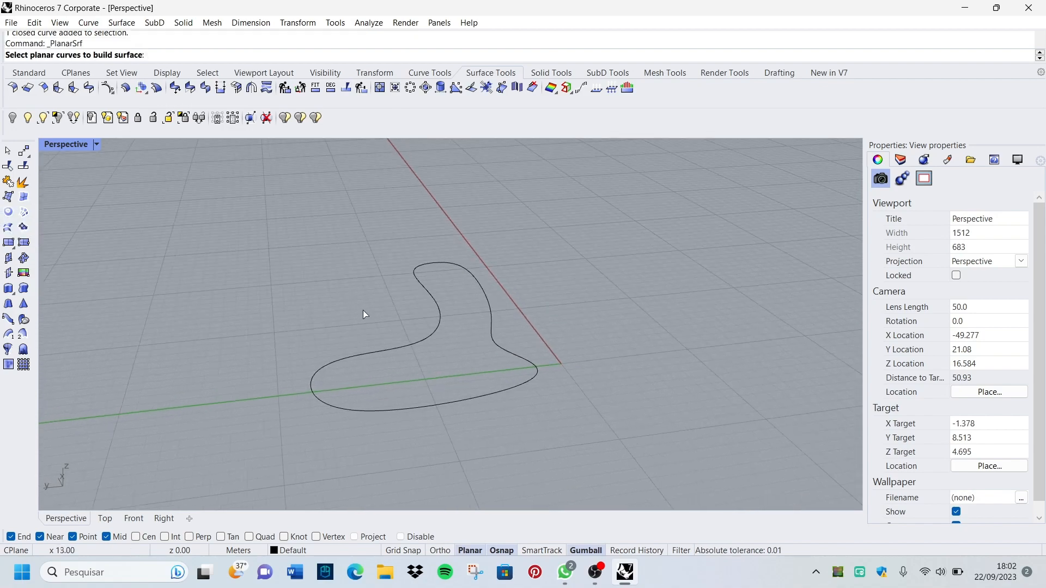
pyautogui.click(393, 352)
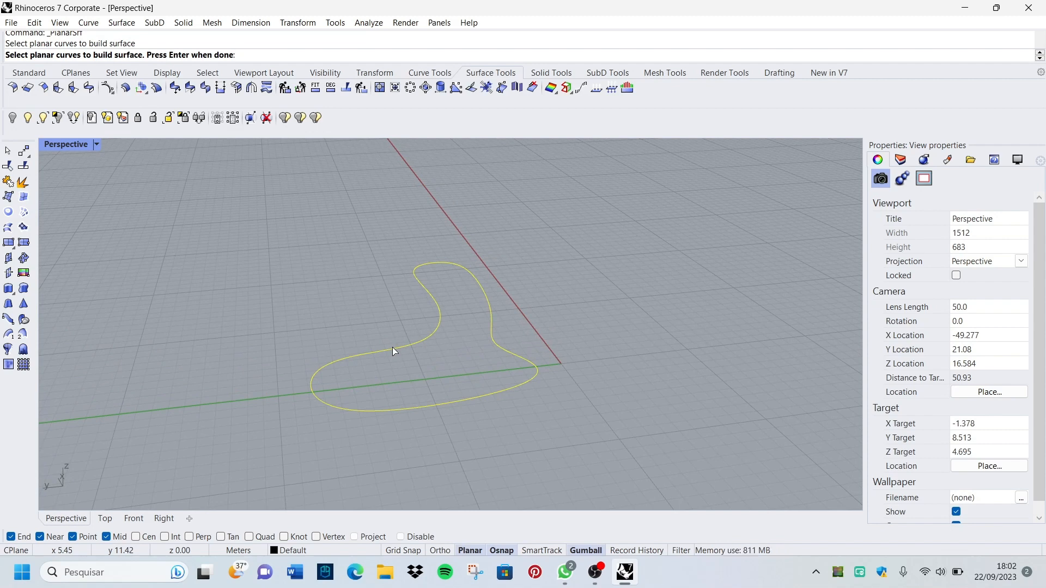
pyautogui.press('Return')
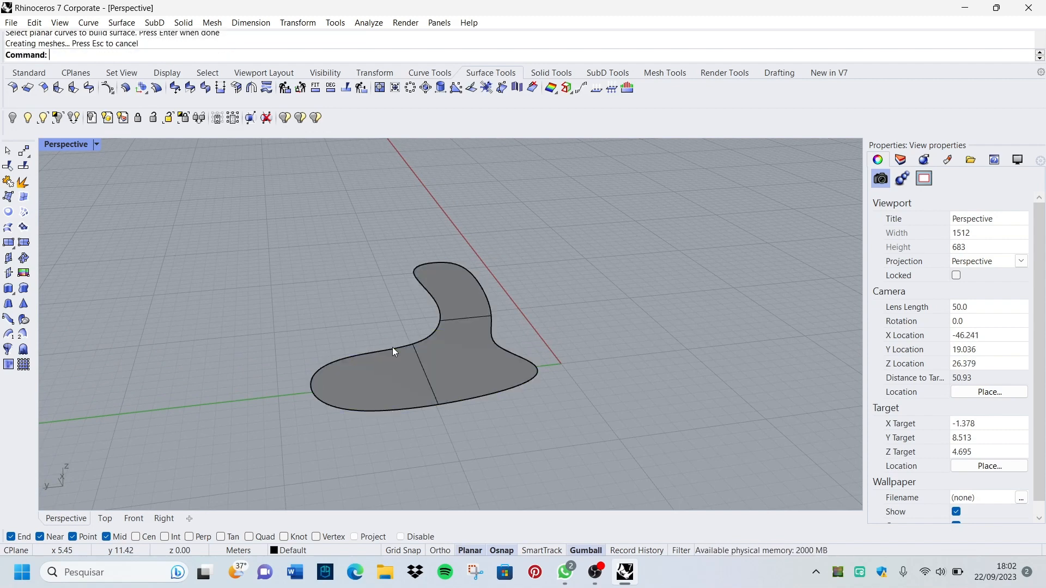
# - Try a freehand upward Gumball extrusion of the planar surface and undo it
pyautogui.moveTo(395, 351); pyautogui.dragTo(441, 387, button='right')
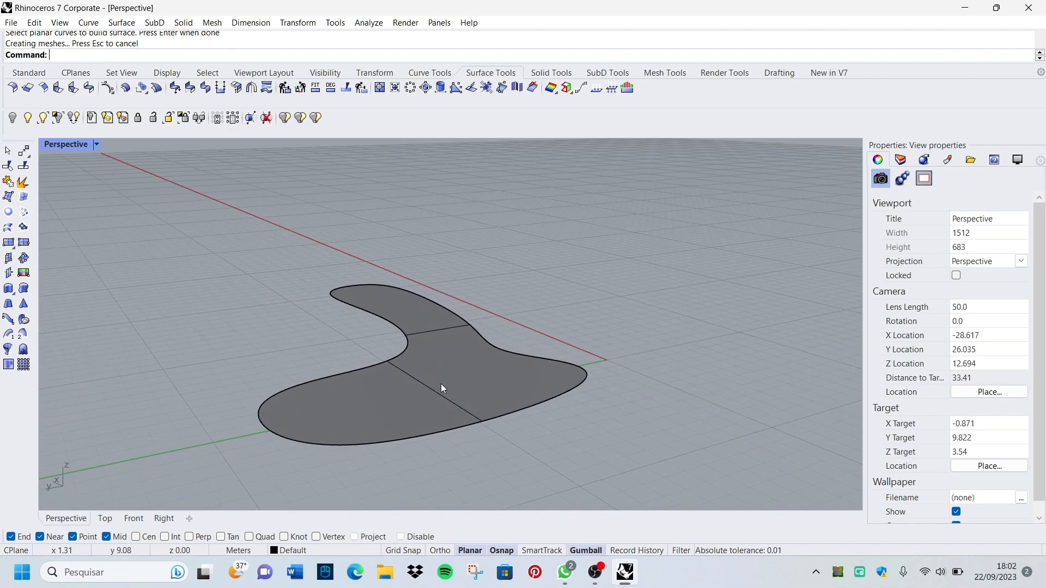
pyautogui.click(451, 386)
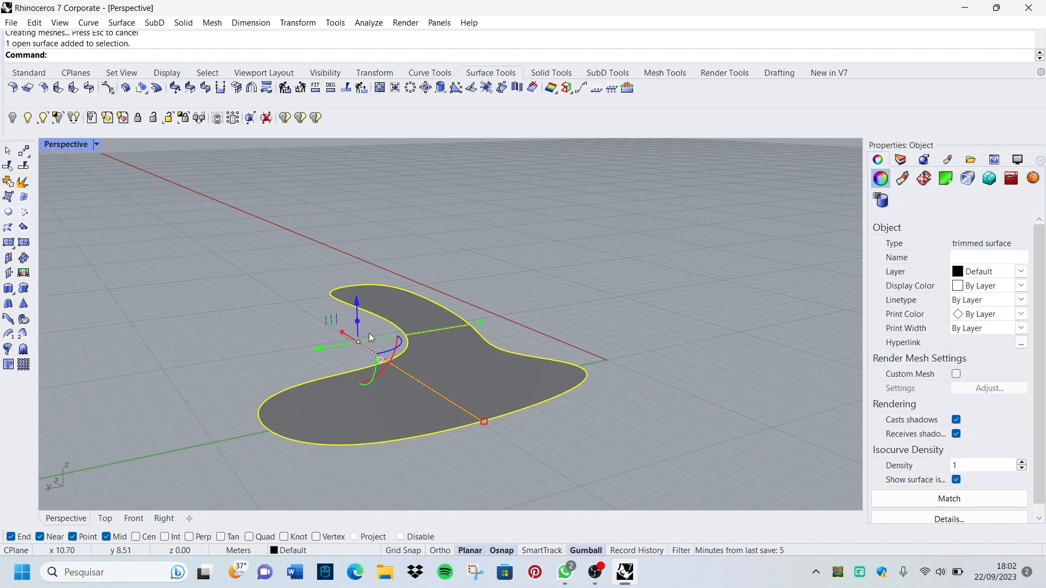
pyautogui.moveTo(368, 333); pyautogui.dragTo(345, 335, button='right')
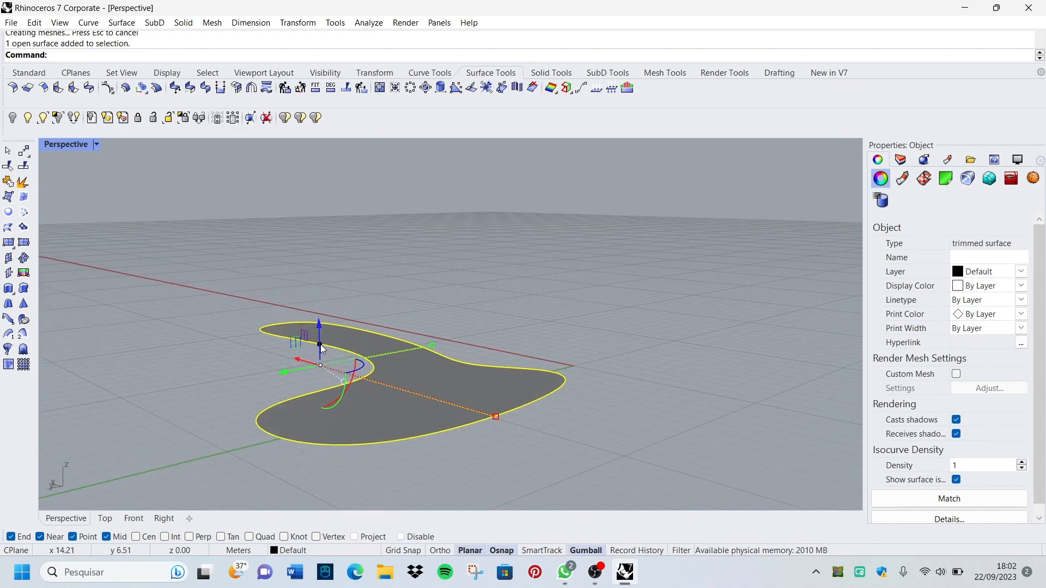
pyautogui.moveTo(320, 344); pyautogui.dragTo(318, 293)
pyautogui.moveTo(500, 242)
pyautogui.mouseDown(button='right')
pyautogui.moveTo(361, 236)
pyautogui.moveTo(483, 253)
pyautogui.mouseUp(button='right')
pyautogui.hotkey('ctrl', 'z')
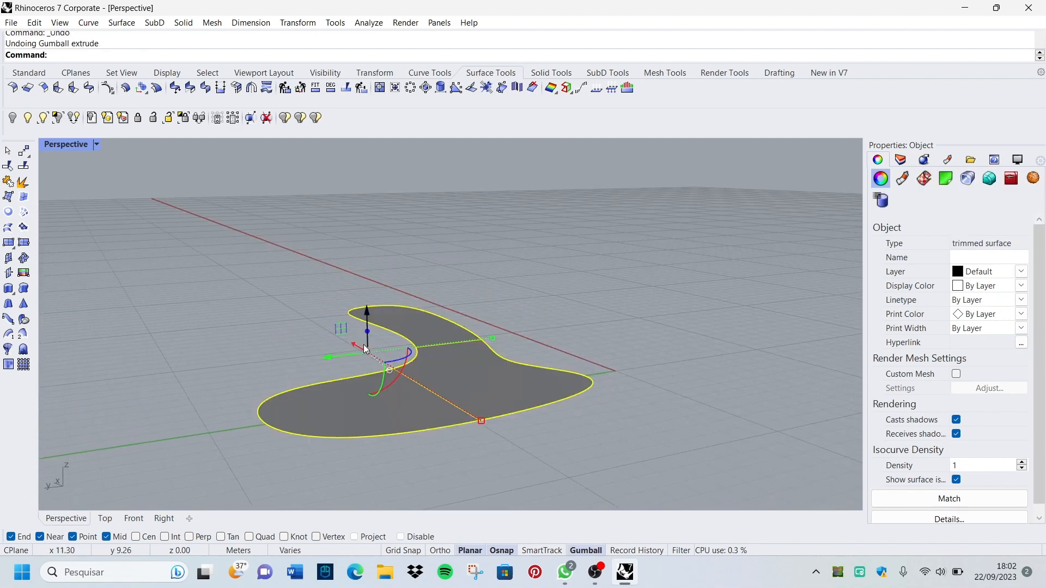
# - Extrude the planar surface along Z with the Gumball by an exact value of 1
pyautogui.click(367, 331)
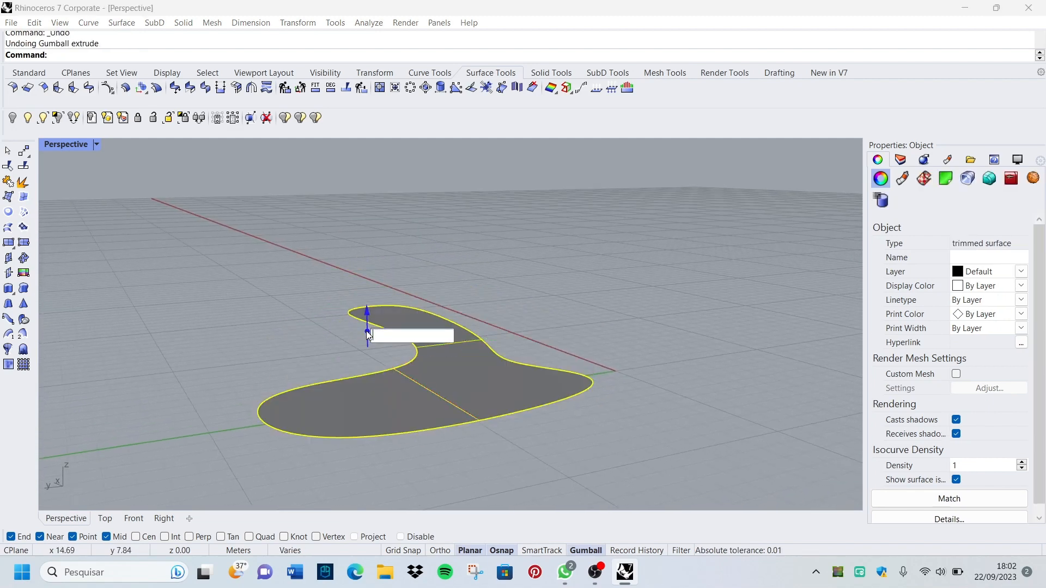
pyautogui.write('1')
pyautogui.press('Return')
pyautogui.moveTo(412, 321); pyautogui.dragTo(530, 292, button='right')
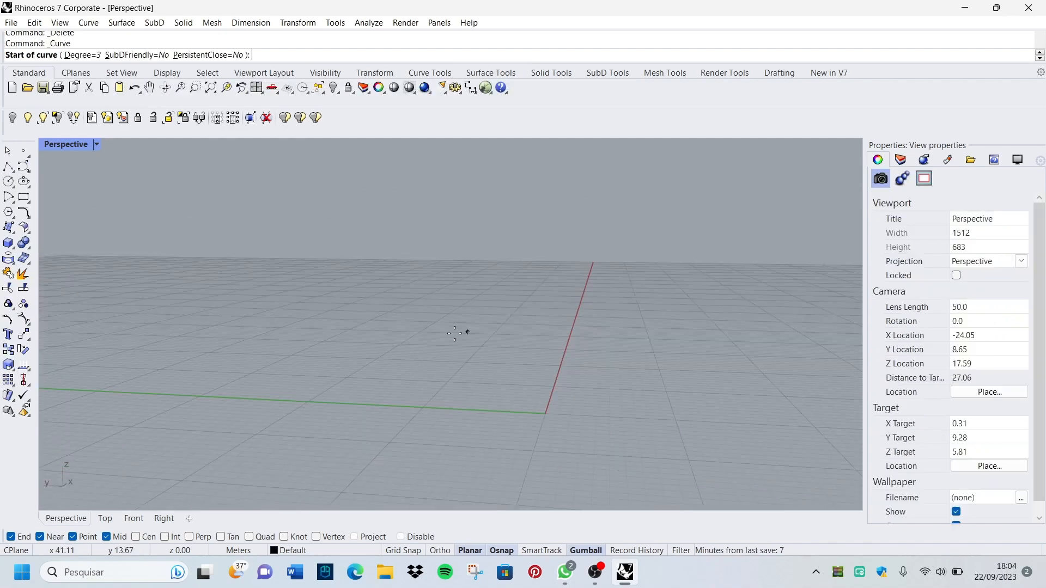
pyautogui.scroll(-3, 460, 335)
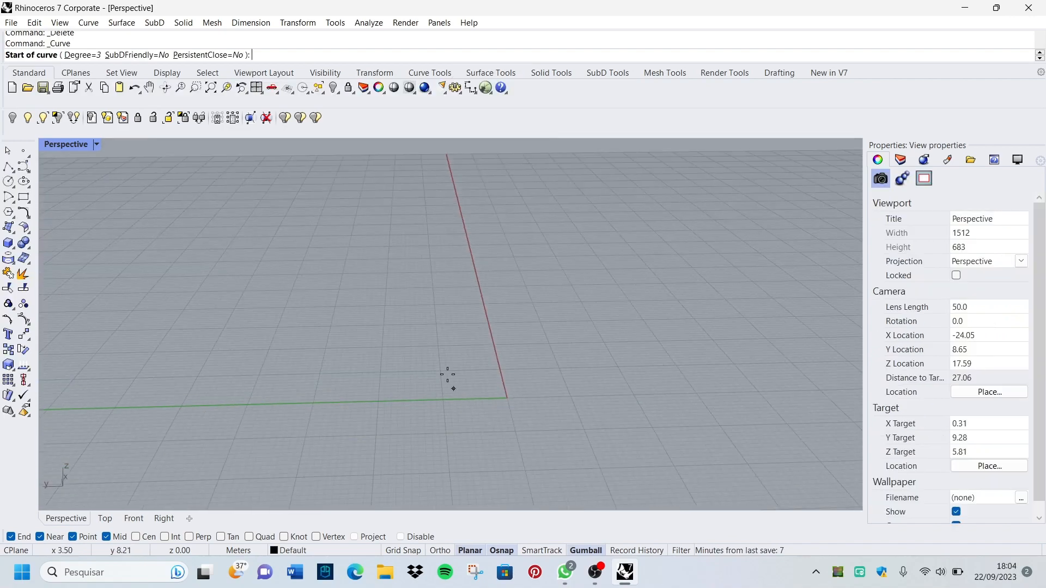
pyautogui.moveTo(447, 374); pyautogui.dragTo(418, 315, button='right')
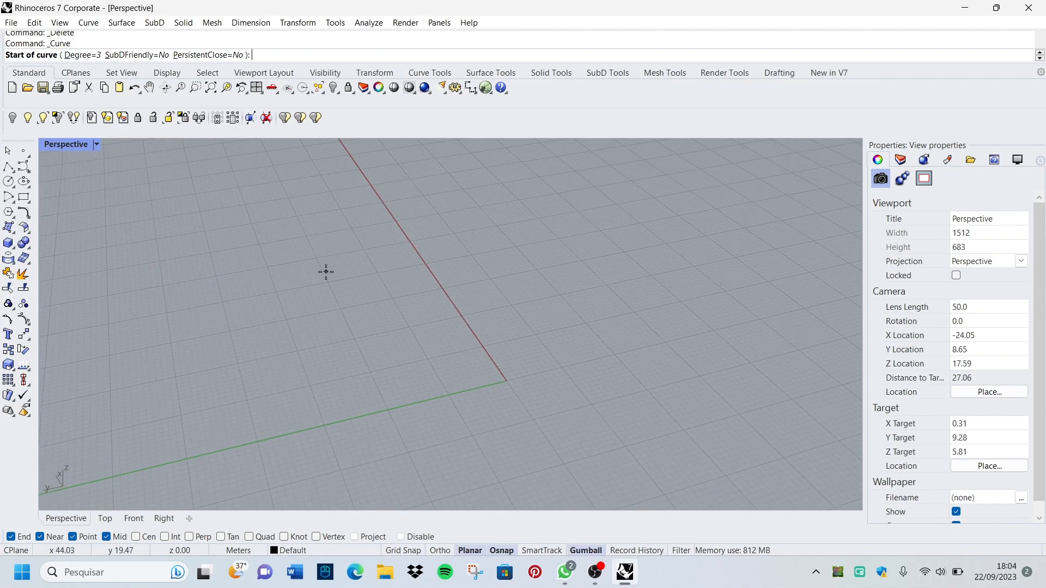
pyautogui.moveTo(327, 272); pyautogui.dragTo(405, 351, button='right')
# - Draw an open S-shaped control point curve in the maximized Front viewport, rising from the origin to about 45 m high
pyautogui.doubleClick(62, 144)
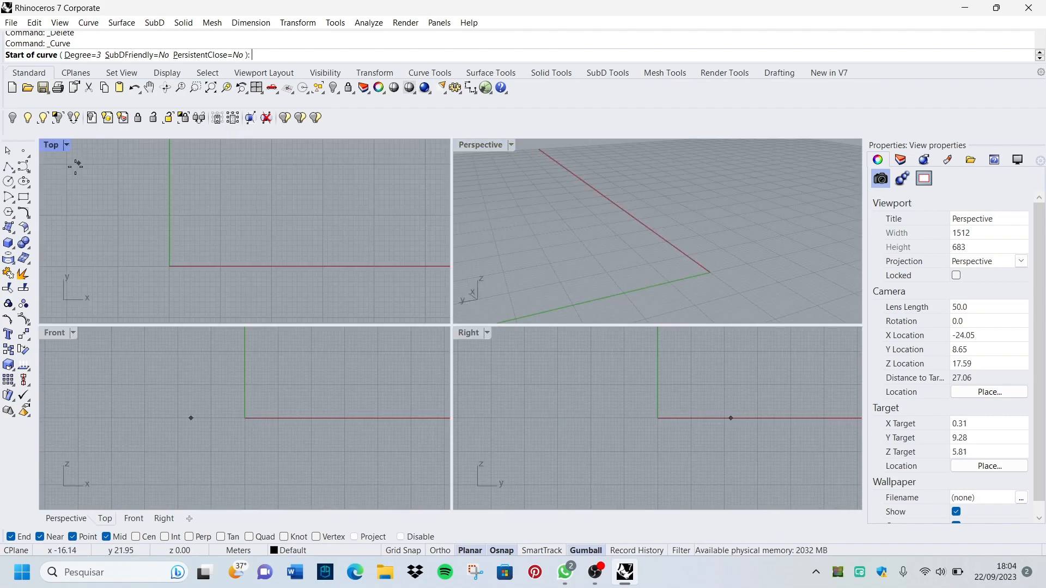
pyautogui.doubleClick(60, 333)
pyautogui.moveTo(442, 335); pyautogui.dragTo(394, 344, button='right')
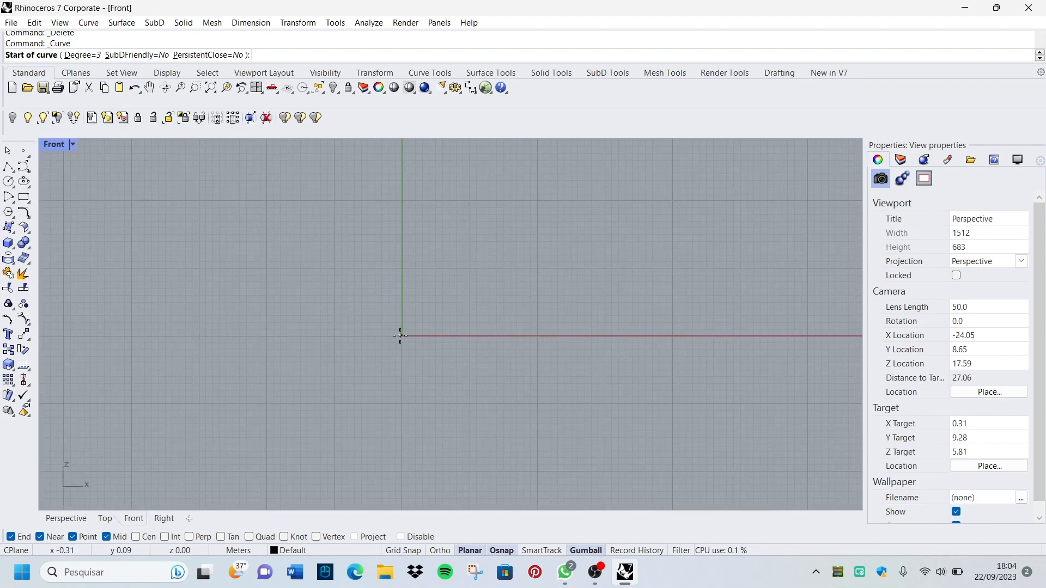
pyautogui.click(399, 335)
pyautogui.click(474, 296)
pyautogui.click(448, 207)
pyautogui.moveTo(456, 366); pyautogui.dragTo(481, 400, button='right')
pyautogui.click(355, 208)
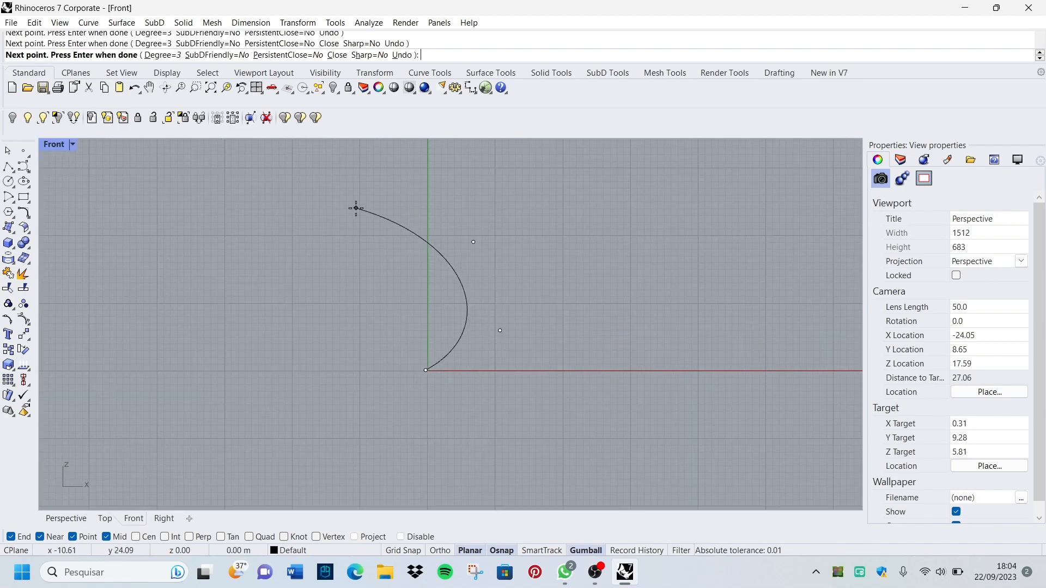
pyautogui.scroll(-5, 383, 423)
pyautogui.click(426, 254)
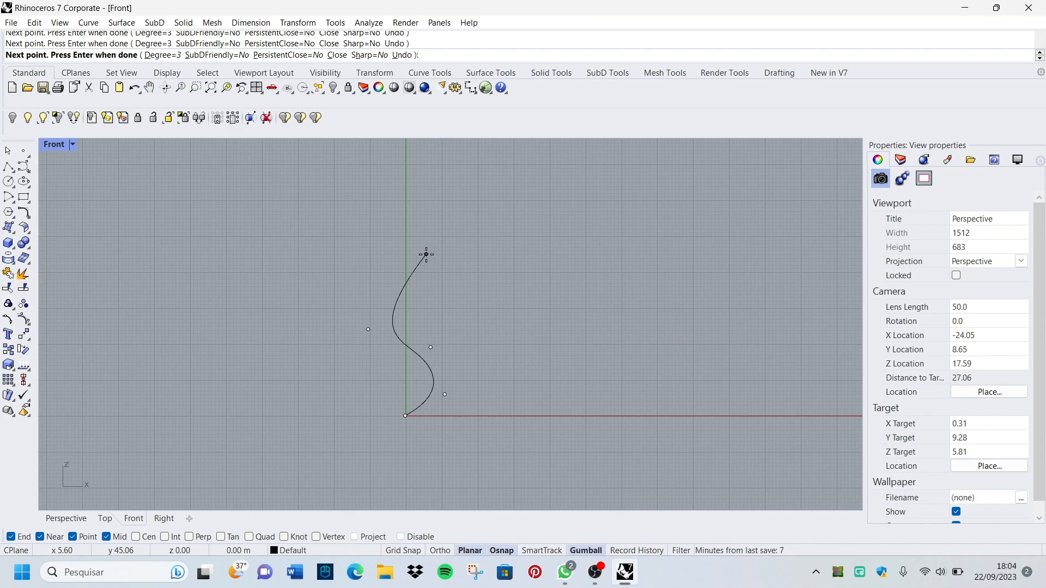
pyautogui.press('Return')
# - Copy and paste the S-shaped curve in the Perspective viewport and move the duplicate along the Y axis, away from the original
pyautogui.doubleClick(54, 145)
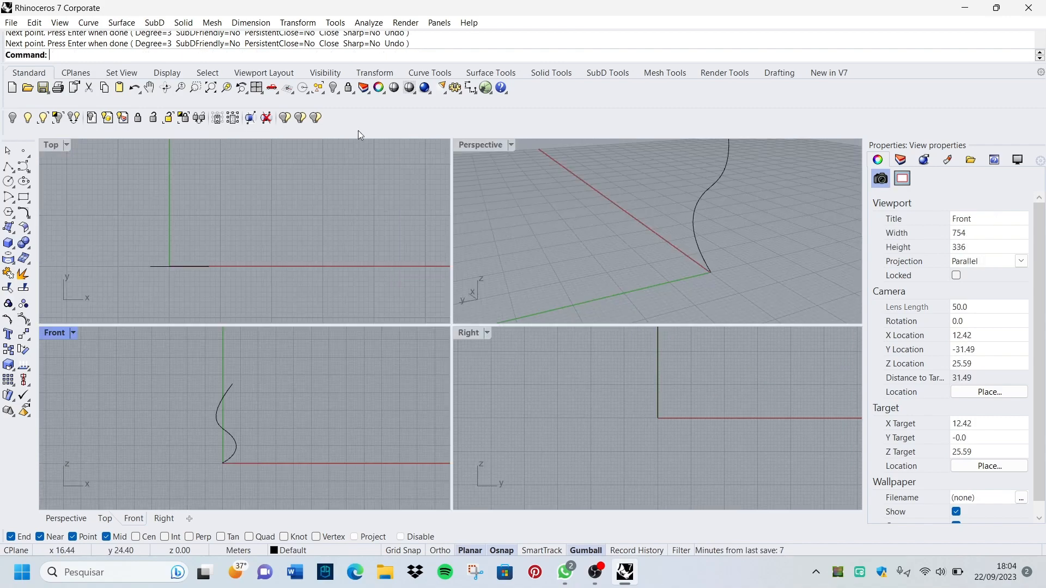
pyautogui.click(469, 143)
pyautogui.doubleClick(482, 144)
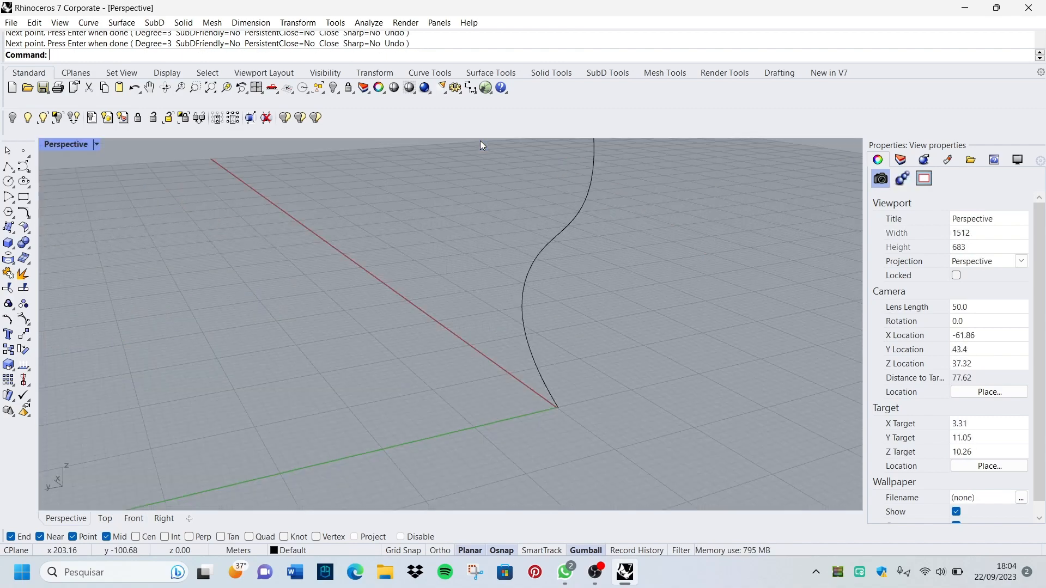
pyautogui.moveTo(481, 145); pyautogui.dragTo(365, 317, button='right')
pyautogui.scroll(-6, 366, 318)
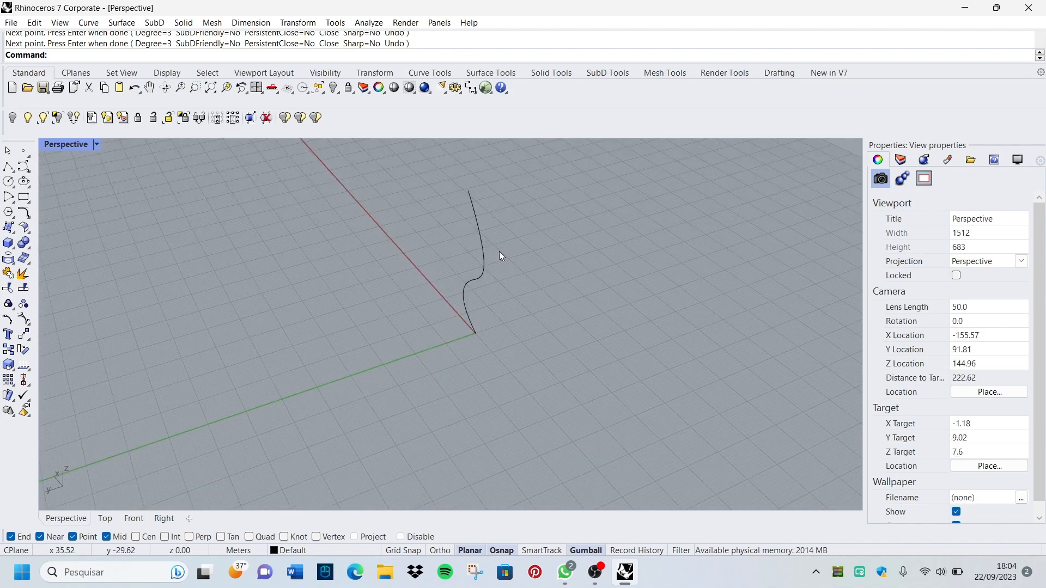
pyautogui.click(481, 265)
pyautogui.hotkey('ctrl', 'c')
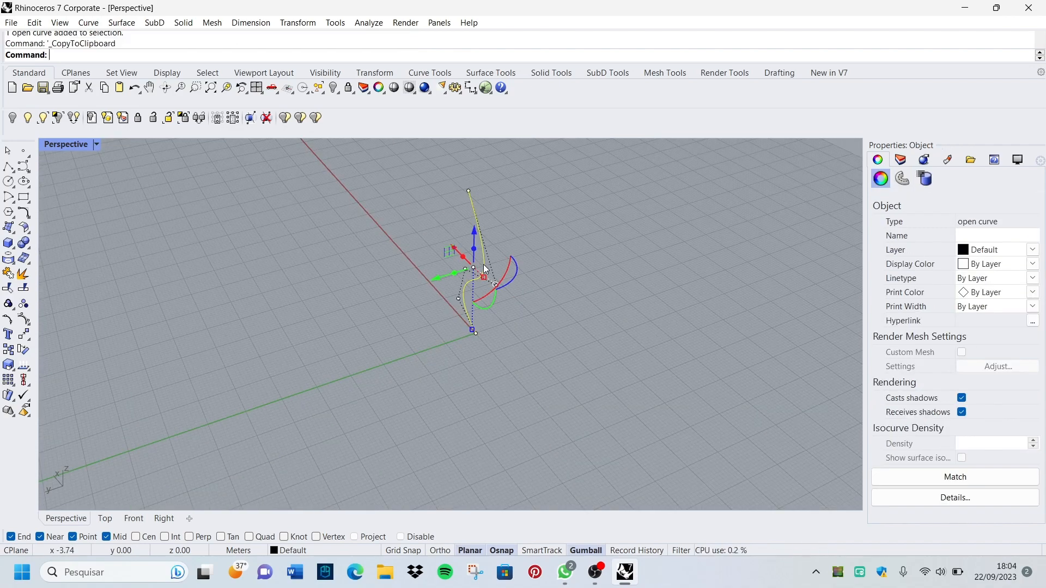
pyautogui.hotkey('ctrl', 'v')
pyautogui.moveTo(434, 279); pyautogui.dragTo(338, 319)
pyautogui.click(346, 332)
pyautogui.moveTo(360, 338)
pyautogui.mouseDown(button='right')
pyautogui.moveTo(329, 303)
pyautogui.moveTo(370, 326)
pyautogui.mouseUp(button='right')
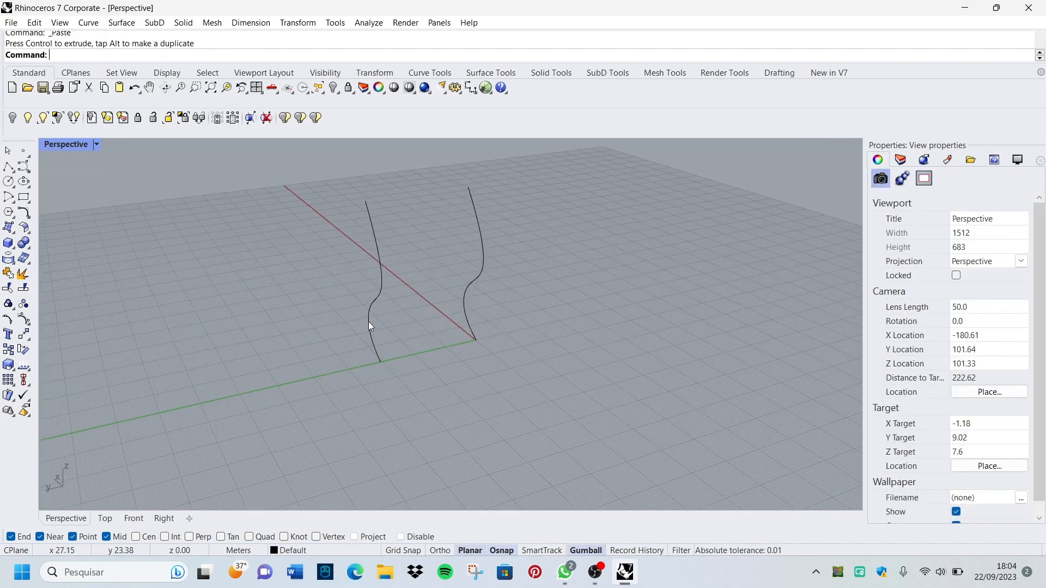
# - Loft a surface between the two S-shaped curves using the Normal style without simplifying the cross-section curves
pyautogui.click(490, 73)
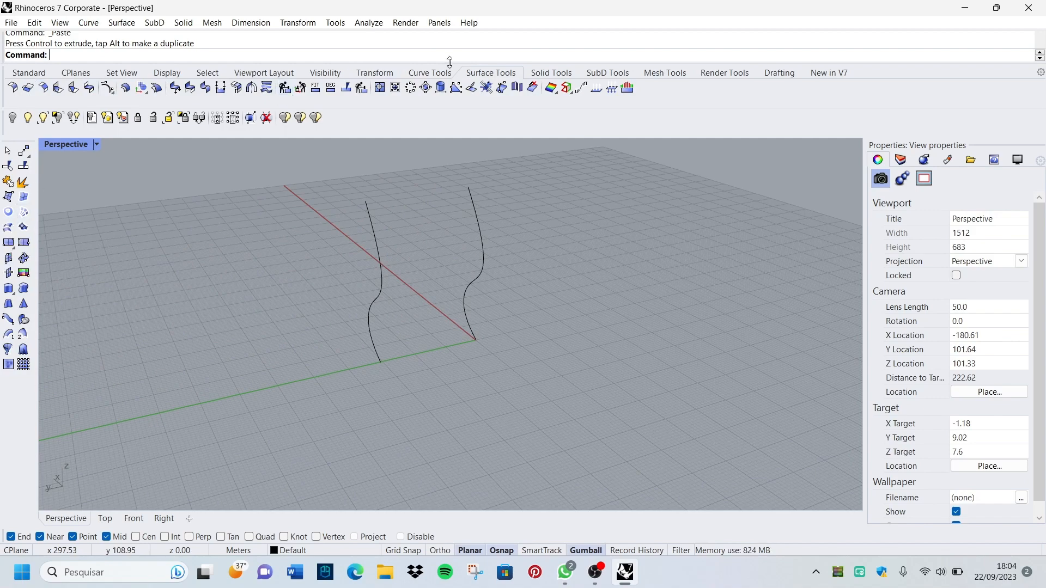
pyautogui.click(8, 242)
pyautogui.click(376, 245)
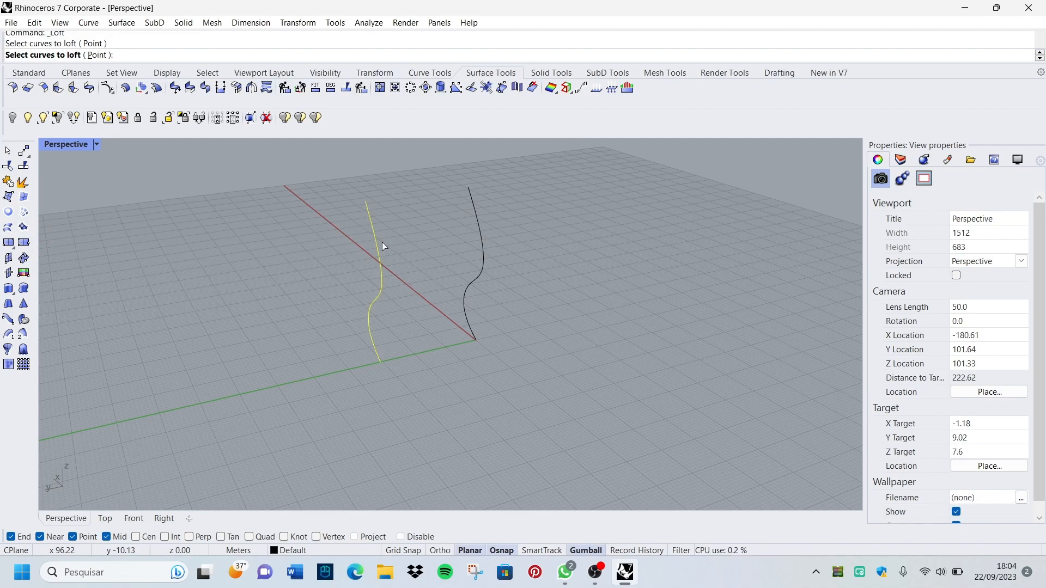
pyautogui.click(476, 221)
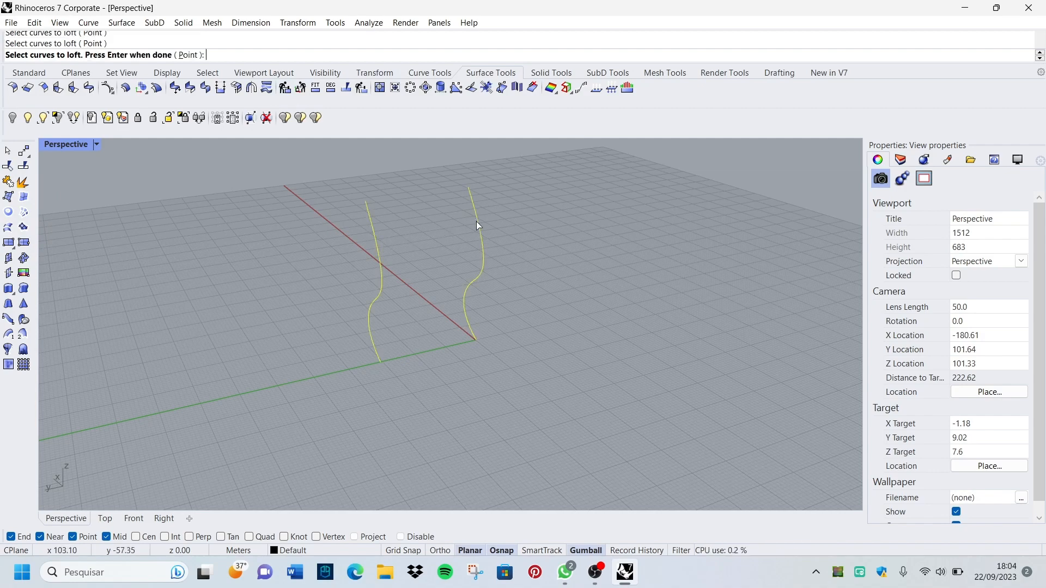
pyautogui.press('Return')
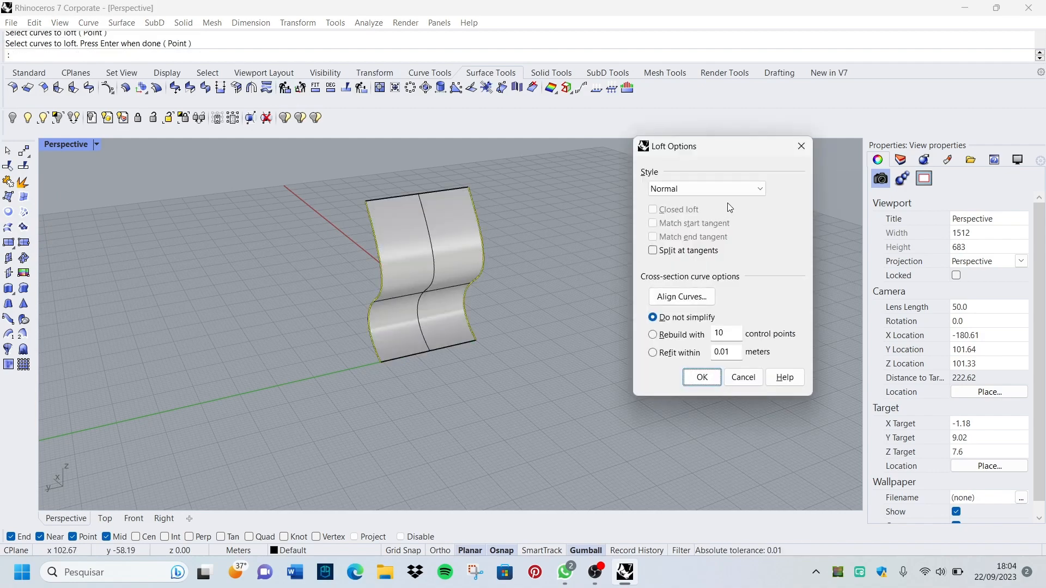
pyautogui.click(717, 193)
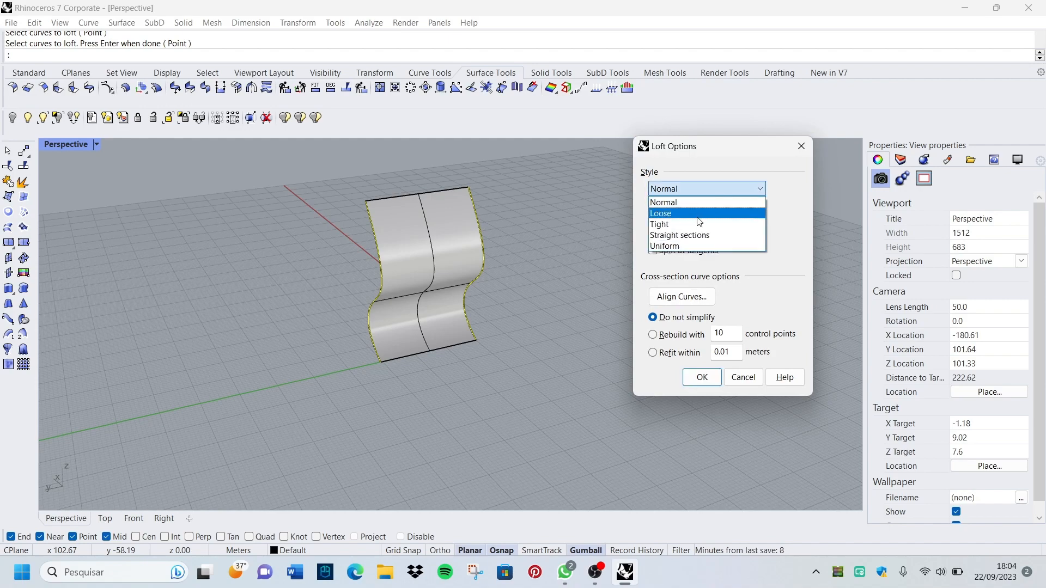
pyautogui.click(693, 205)
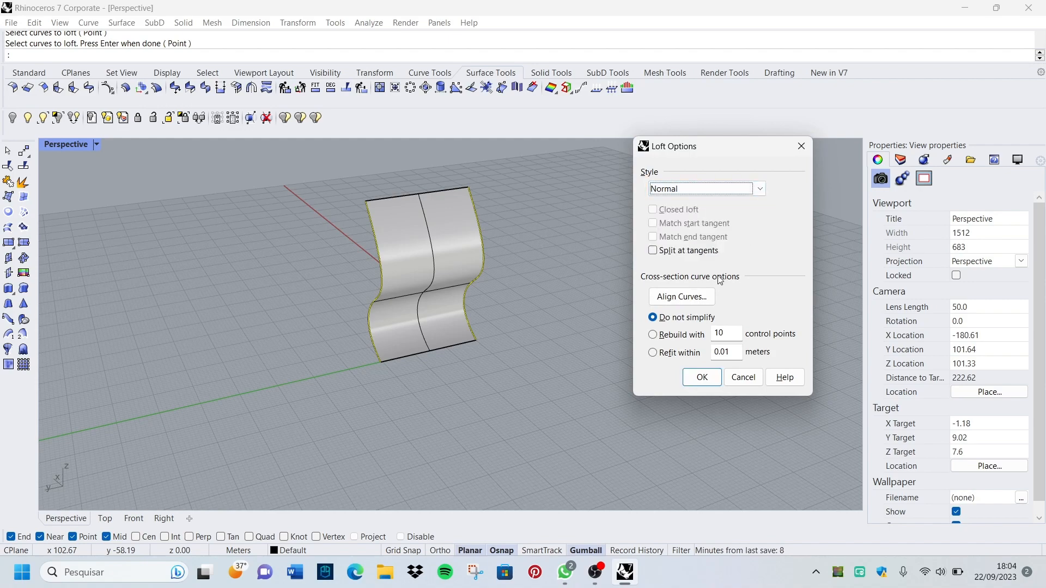
pyautogui.click(701, 377)
pyautogui.moveTo(532, 299); pyautogui.dragTo(554, 272, button='right')
pyautogui.moveTo(621, 254); pyautogui.dragTo(464, 251, button='right')
pyautogui.scroll(-8, 462, 247)
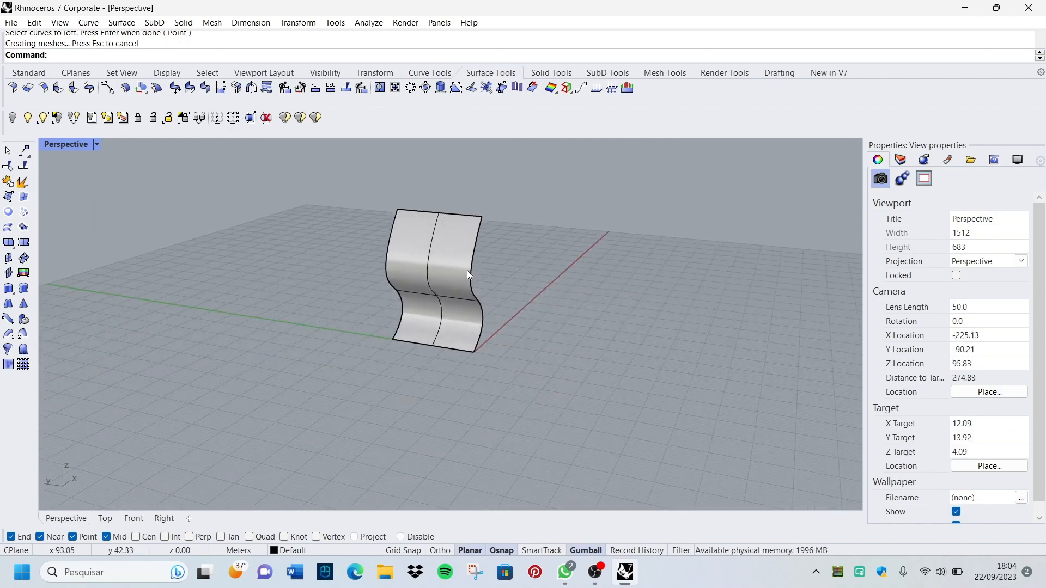
# - Select the lofted surface together with its two S-shaped curves and delete them
pyautogui.moveTo(524, 269); pyautogui.dragTo(551, 332, button='right')
pyautogui.scroll(3, 433, 297)
pyautogui.moveTo(485, 344); pyautogui.dragTo(282, 203)
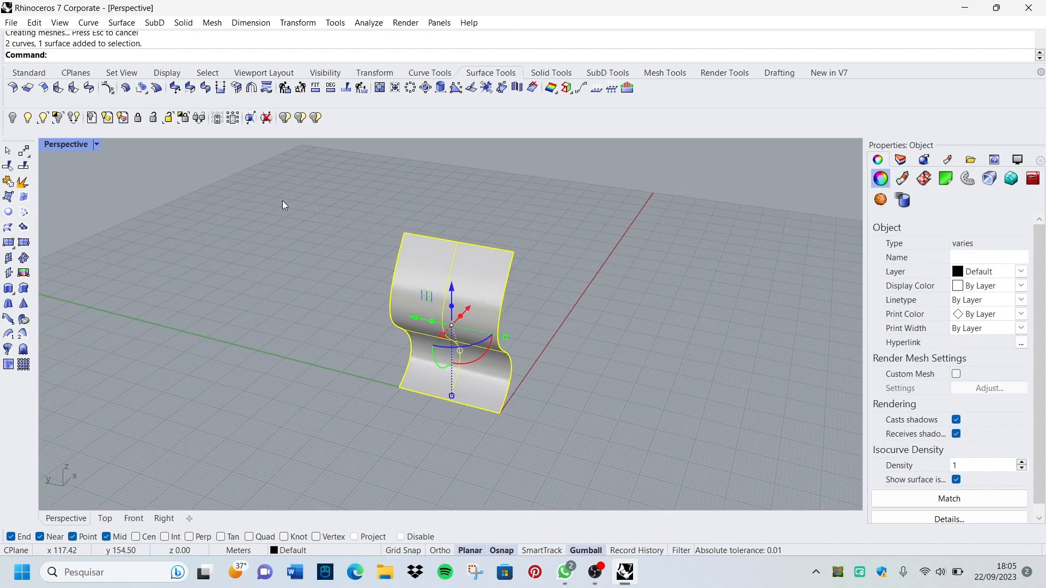
pyautogui.press('Delete')
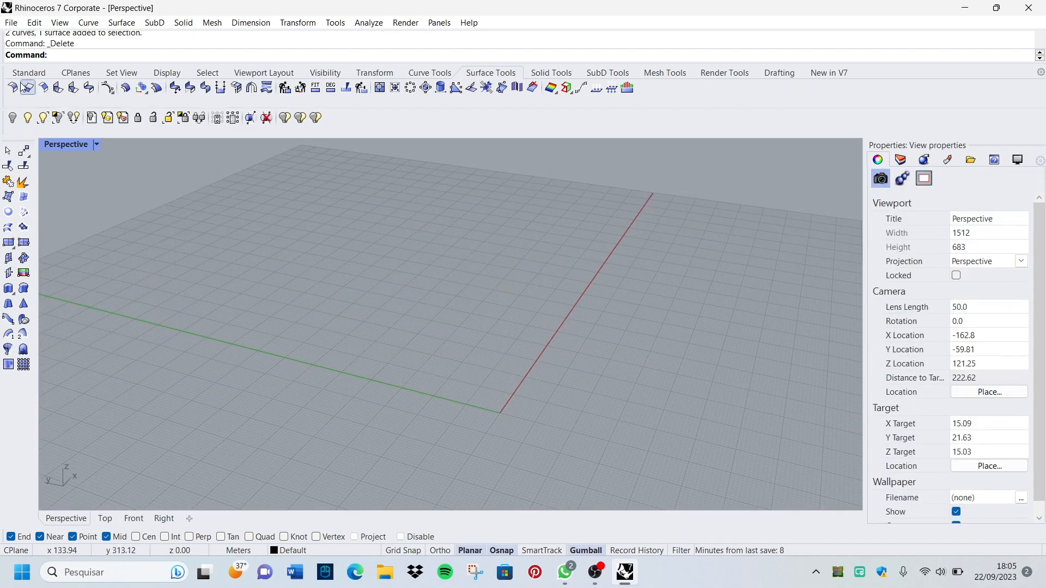
# - Draw a rectangle on the ground plane in the Perspective viewport, starting from the origin, and select it
pyautogui.click(76, 73)
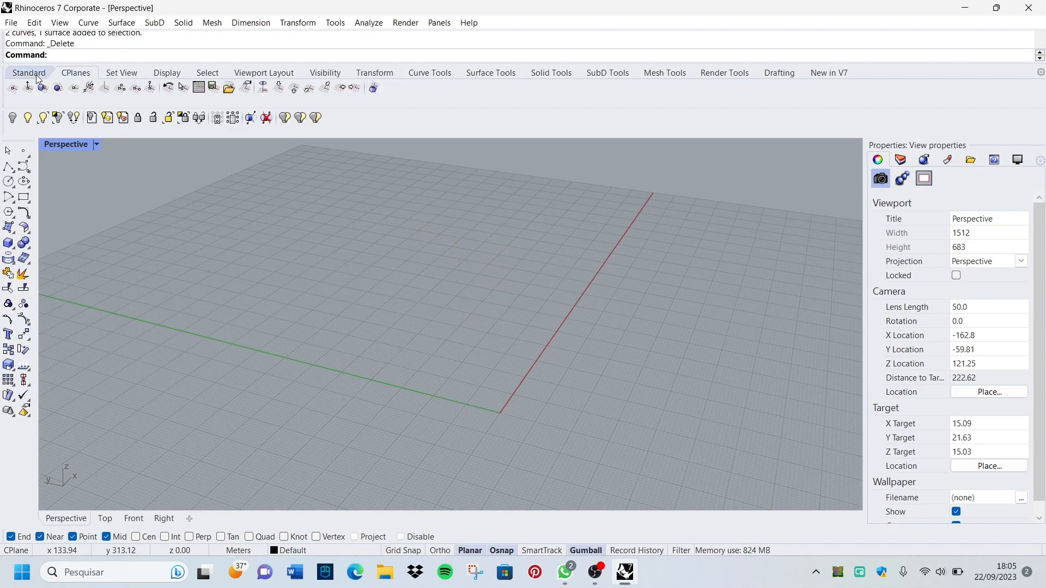
pyautogui.click(23, 196)
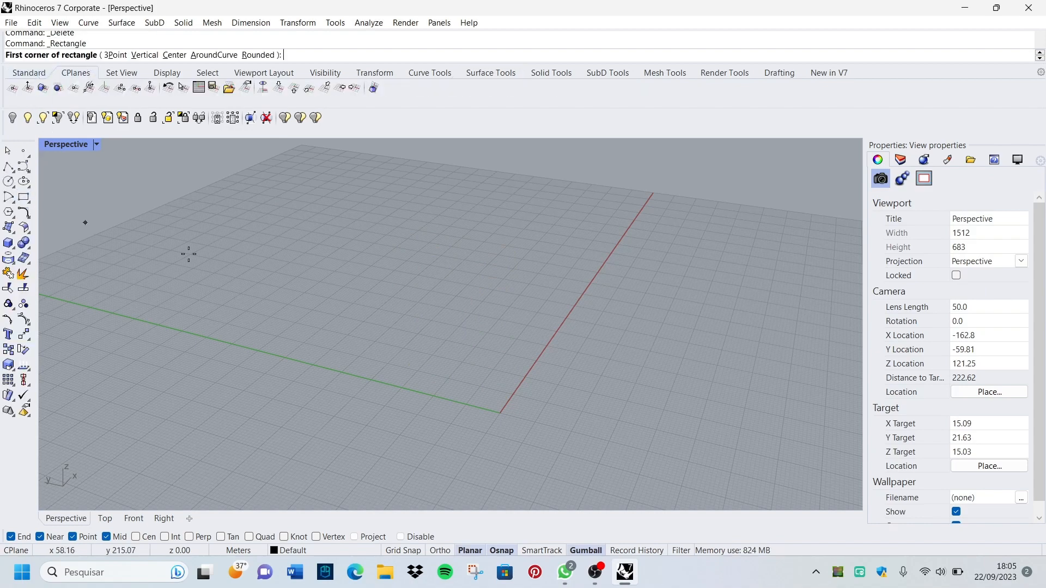
pyautogui.click(498, 406)
pyautogui.click(379, 272)
pyautogui.moveTo(380, 273)
pyautogui.mouseDown(button='right')
pyautogui.moveTo(423, 268)
pyautogui.moveTo(436, 291)
pyautogui.mouseUp(button='right')
pyautogui.click(530, 318)
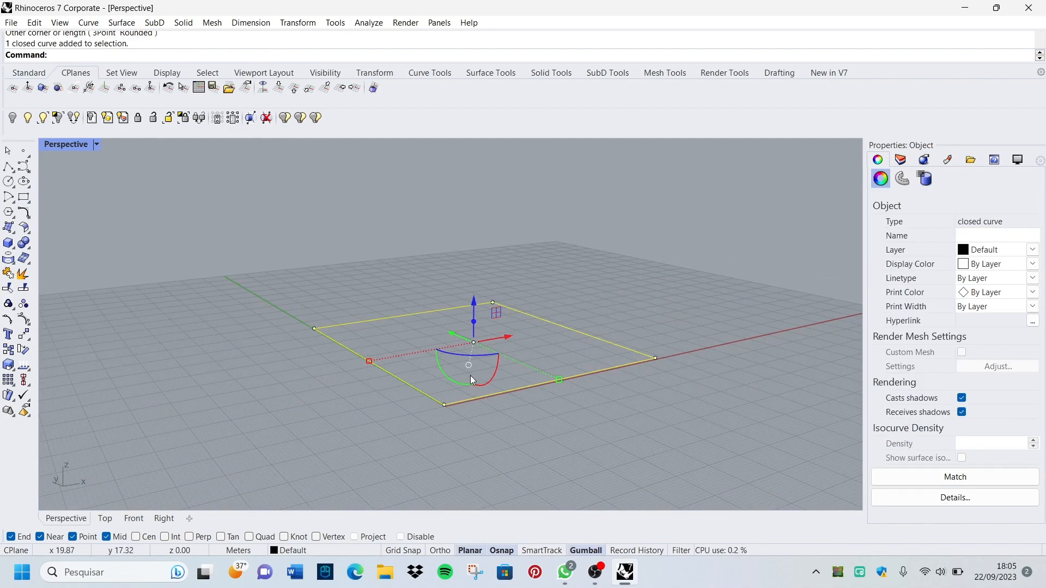
# - Rotate the rectangle 90 degrees about the Y axis with the Gumball so it stands upright
pyautogui.scroll(3, 485, 401)
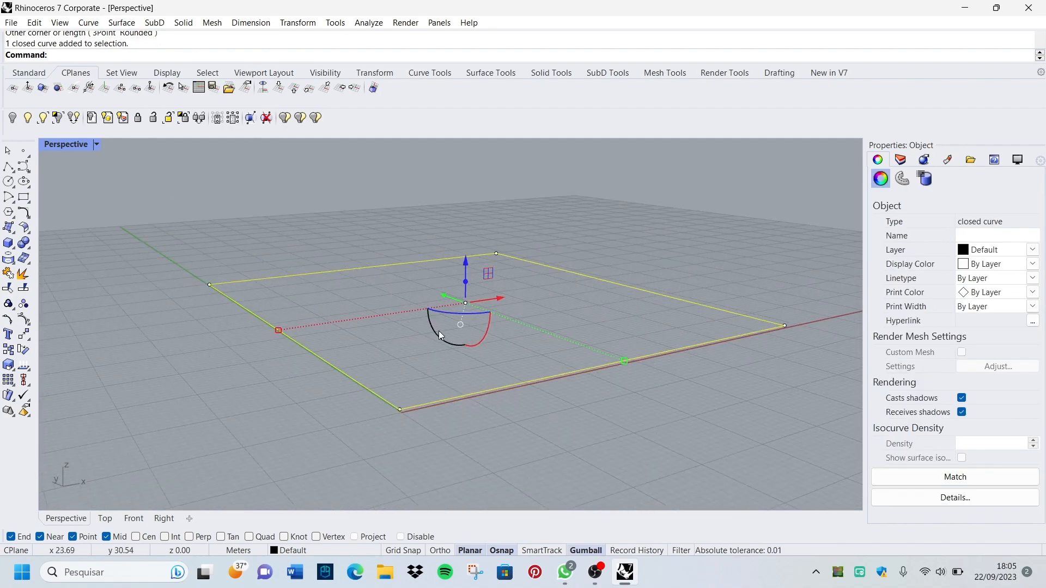
pyautogui.moveTo(487, 331)
pyautogui.mouseDown(button='right')
pyautogui.moveTo(434, 365)
pyautogui.moveTo(476, 360)
pyautogui.moveTo(479, 331)
pyautogui.mouseUp(button='right')
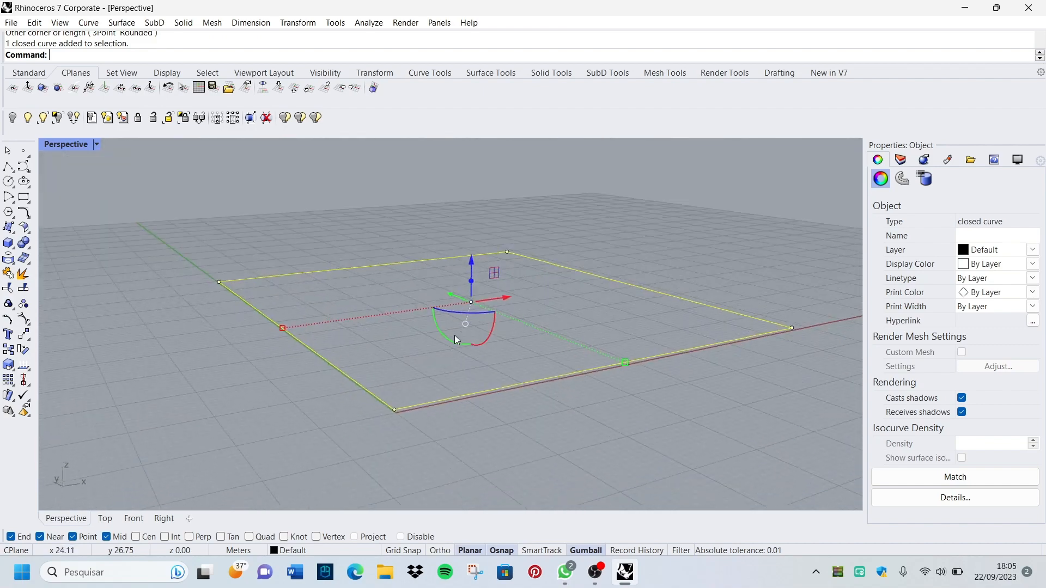
pyautogui.click(442, 337)
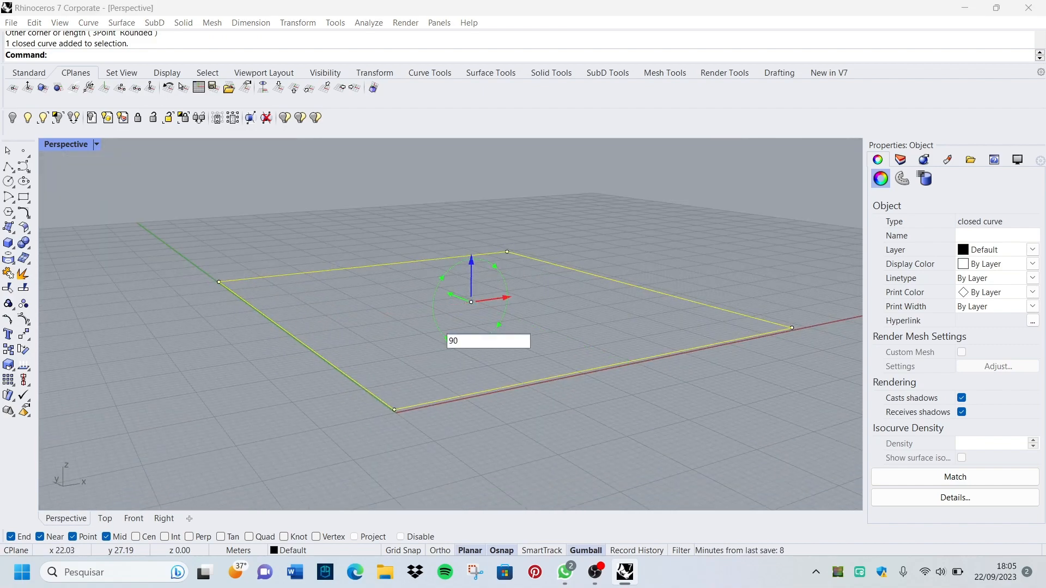
pyautogui.write('90')
pyautogui.press('Return')
pyautogui.scroll(-4, 442, 335)
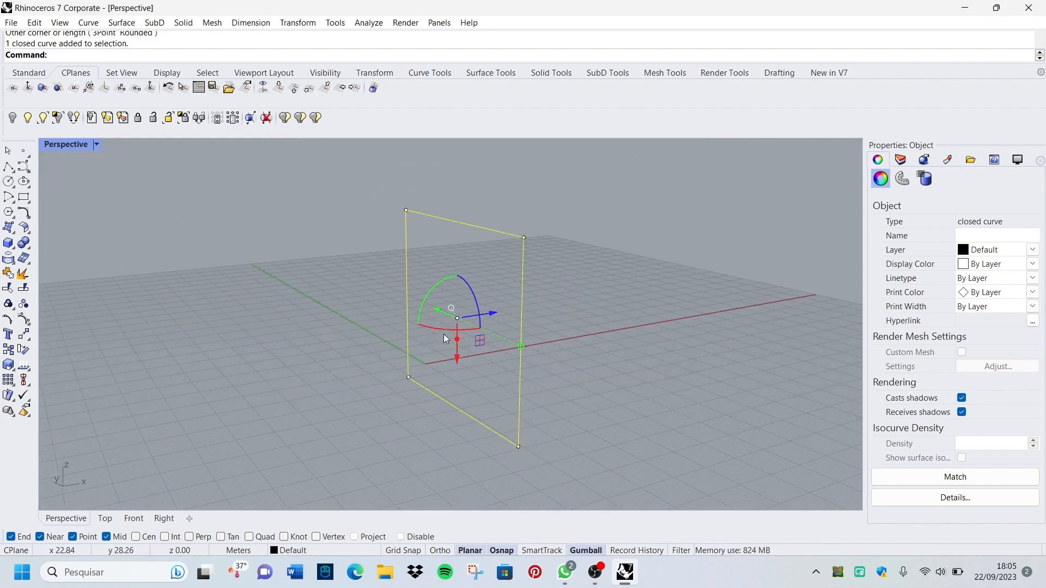
# - Raise the upright rectangle about 22.6 m with the Gumball so its lower edge rests on the ground plane
pyautogui.moveTo(443, 335); pyautogui.dragTo(464, 330, button='right')
pyautogui.scroll(2, 457, 343)
pyautogui.moveTo(433, 365); pyautogui.dragTo(428, 309)
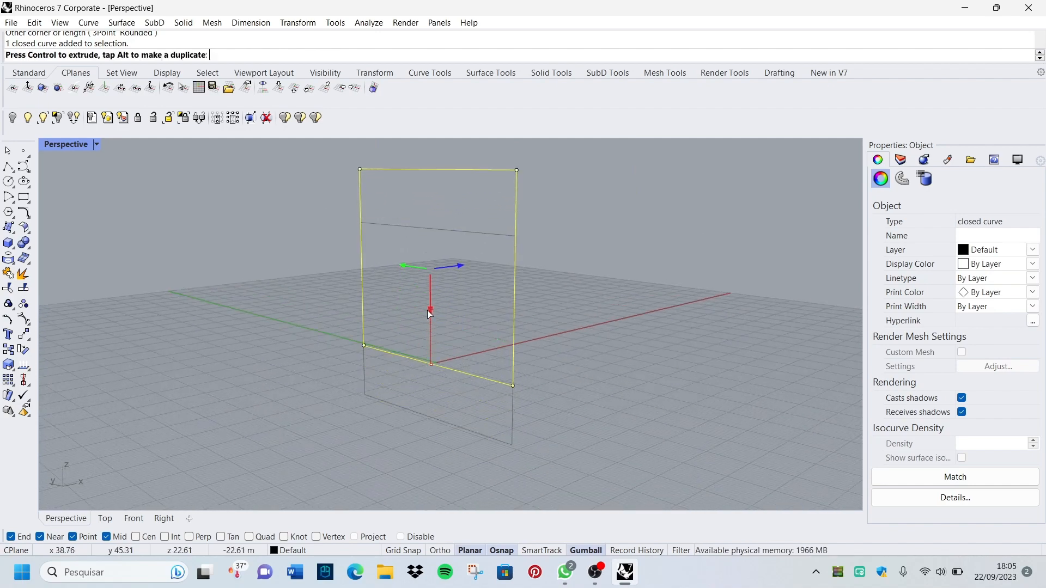
pyautogui.click(449, 315)
pyautogui.moveTo(450, 315); pyautogui.dragTo(458, 337, button='right')
pyautogui.scroll(-5, 459, 338)
pyautogui.scroll(5, 492, 229)
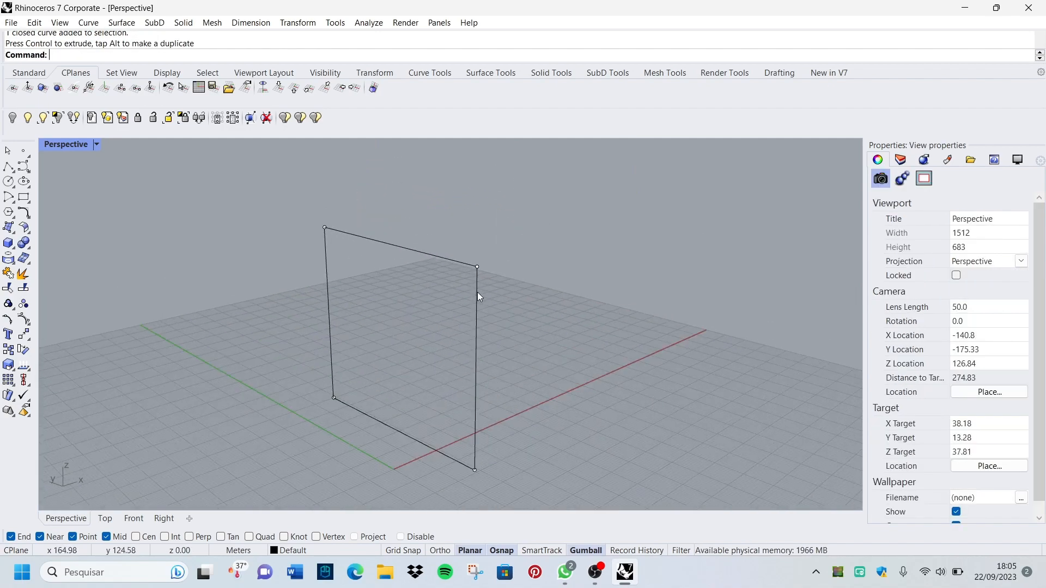
# - Create a planar surface from the upright rectangle
pyautogui.click(477, 292)
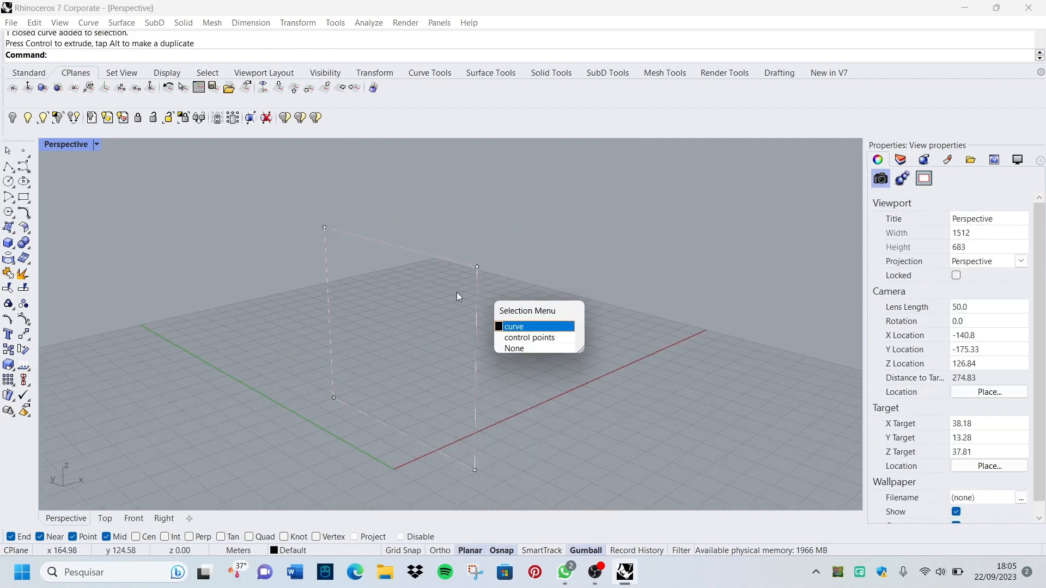
pyautogui.click(491, 73)
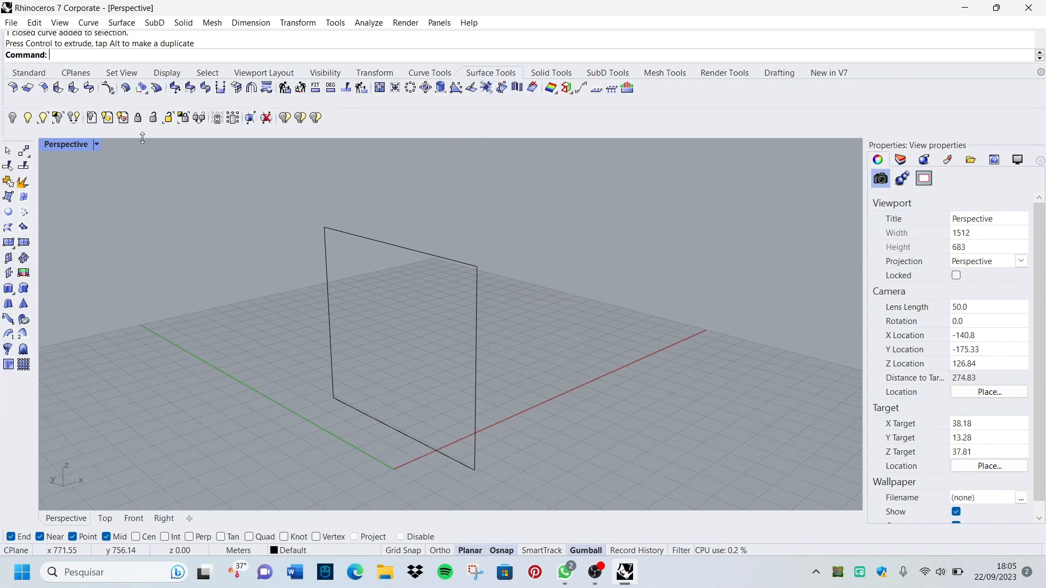
pyautogui.click(9, 212)
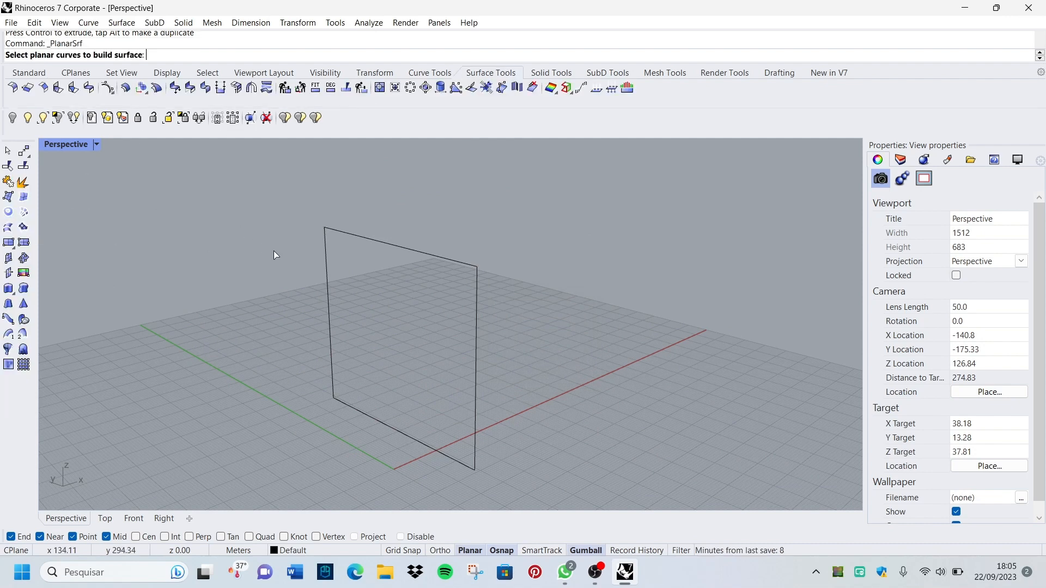
pyautogui.click(326, 279)
pyautogui.press('Return')
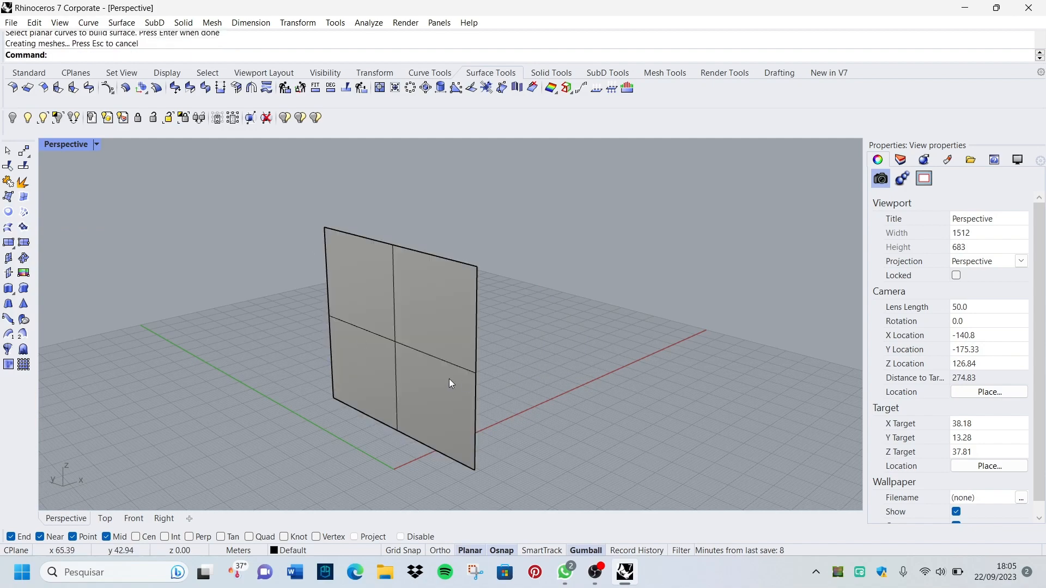
# - Rebuild the upright planar surface with a point count of 15 and degree 4 in both U and V, deleting the input
pyautogui.moveTo(449, 378); pyautogui.dragTo(347, 332, button='right')
pyautogui.scroll(4, 348, 327)
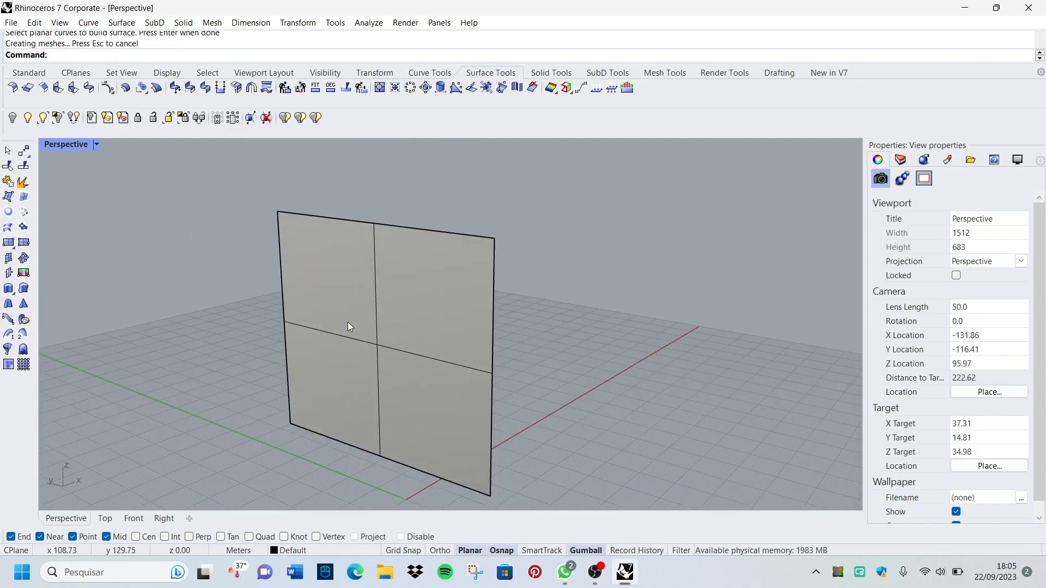
pyautogui.click(363, 334)
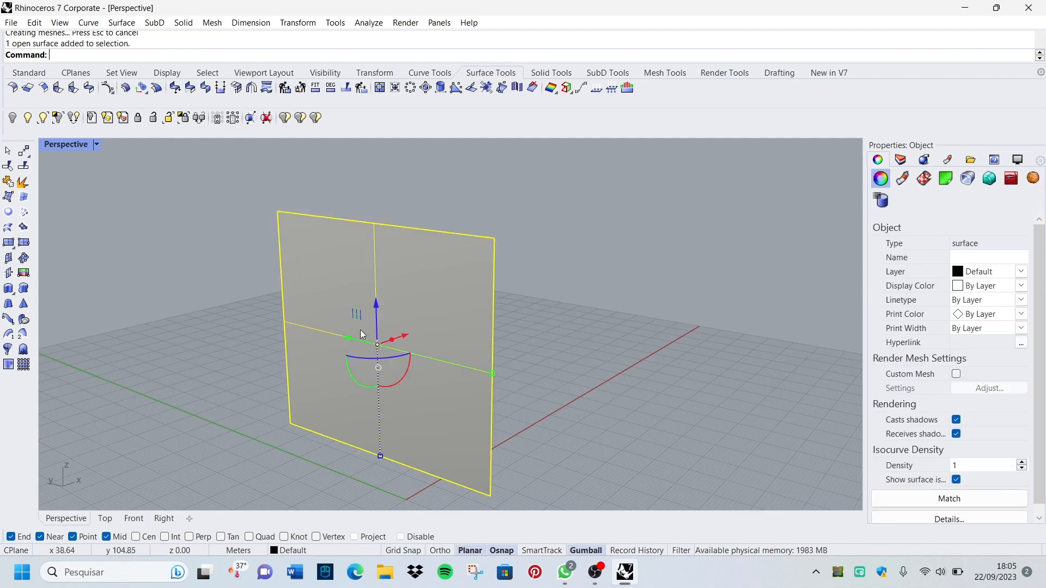
pyautogui.press('Escape')
pyautogui.click(386, 350)
pyautogui.scroll(2, 388, 353)
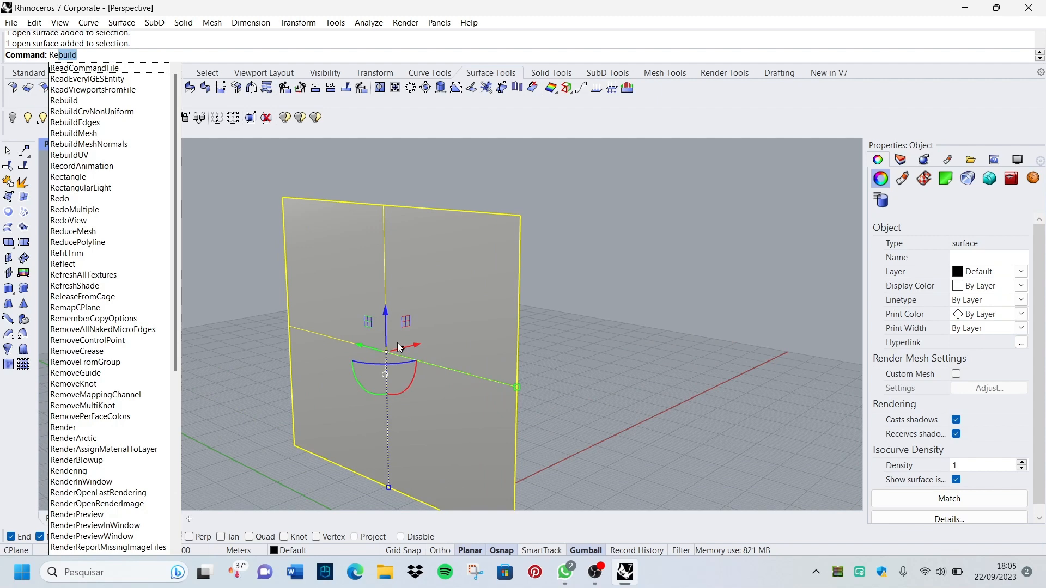
pyautogui.press('Return')
pyautogui.press('Return')
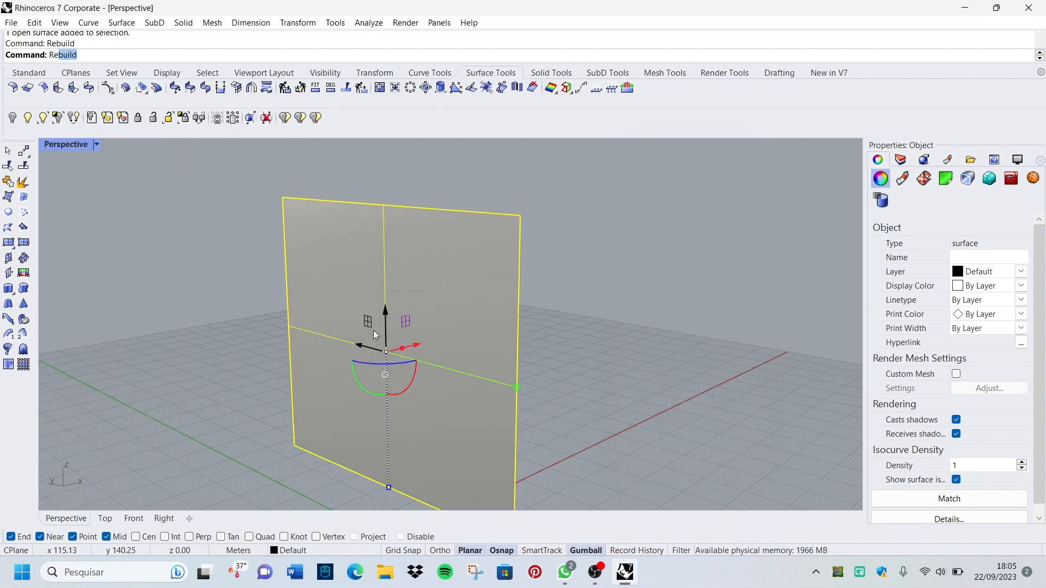
pyautogui.write('Re')
pyautogui.press('Return')
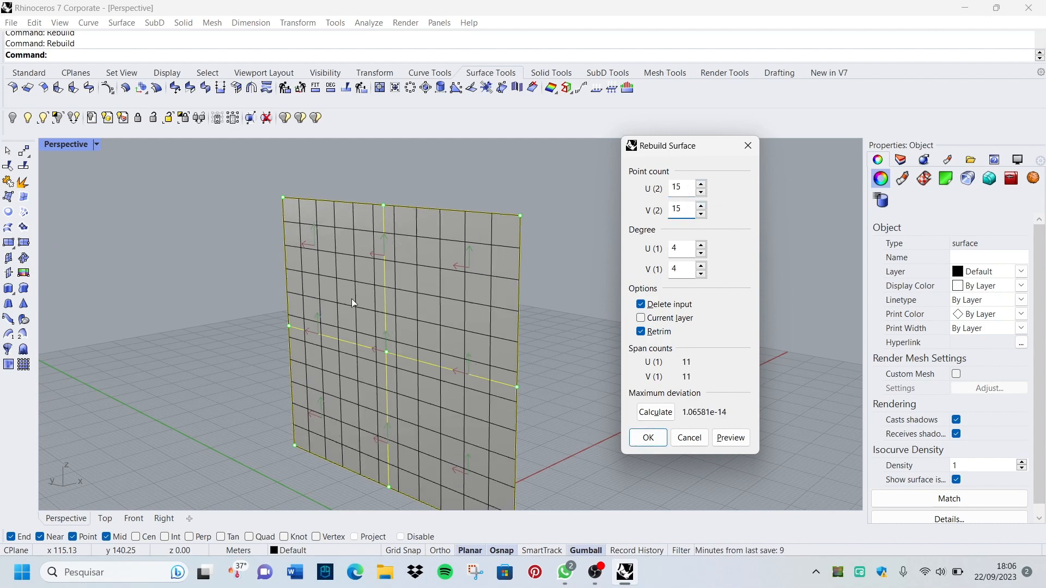
pyautogui.click(648, 437)
pyautogui.moveTo(637, 417); pyautogui.dragTo(405, 306, button='right')
pyautogui.click(358, 172)
# - Start SoftEditSrf on the rebuilt surface and set both the U and V distances to 1
pyautogui.scroll(2, 359, 171)
pyautogui.scroll(2, 375, 242)
pyautogui.scroll(-2, 375, 242)
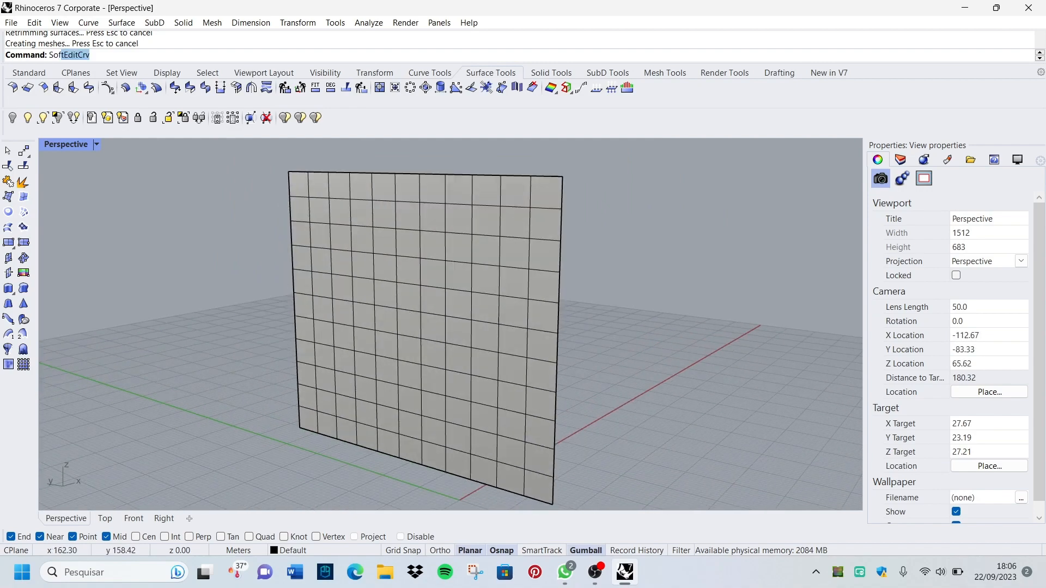
pyautogui.write('Sof')
pyautogui.press('BackSpace')
pyautogui.press('BackSpace')
pyautogui.press('BackSpace')
pyautogui.write('oft')
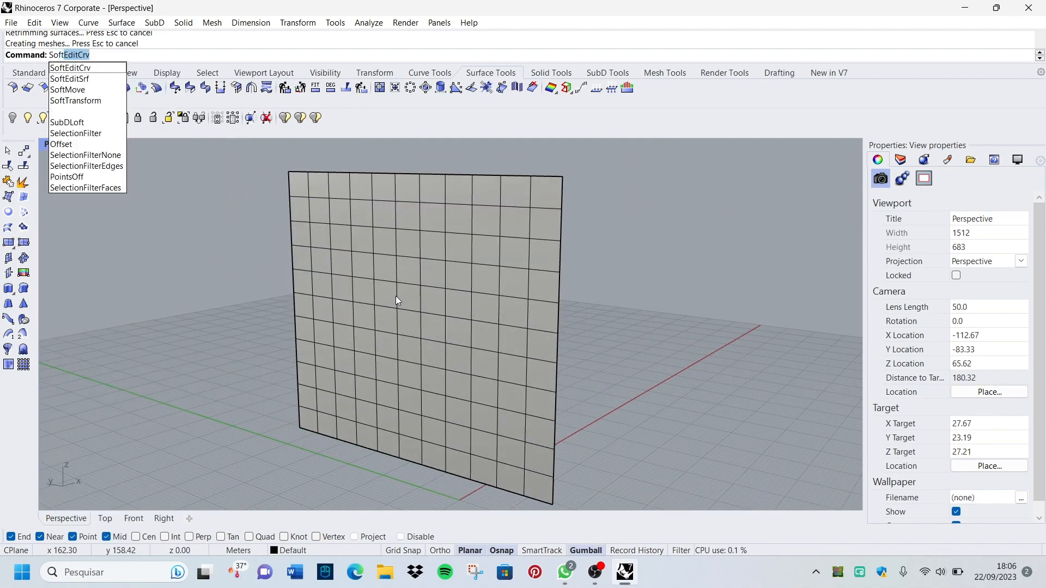
pyautogui.click(96, 86)
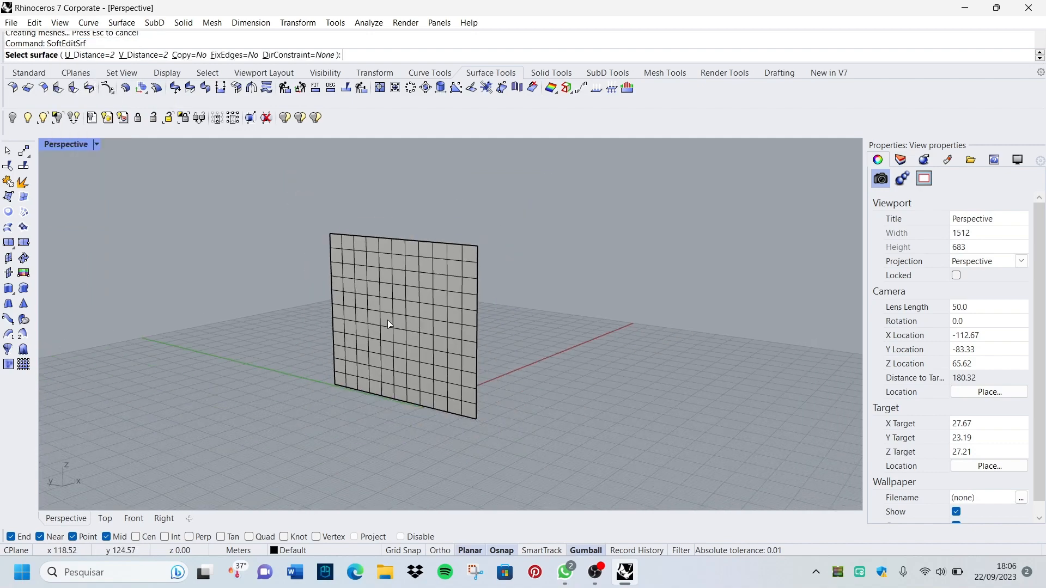
pyautogui.click(393, 320)
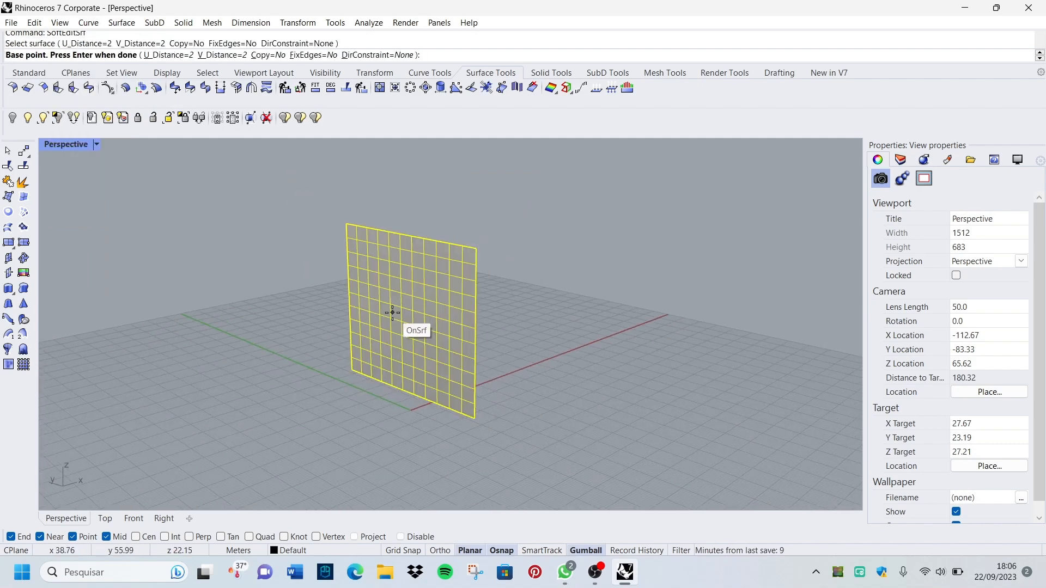
pyautogui.scroll(3, 392, 313)
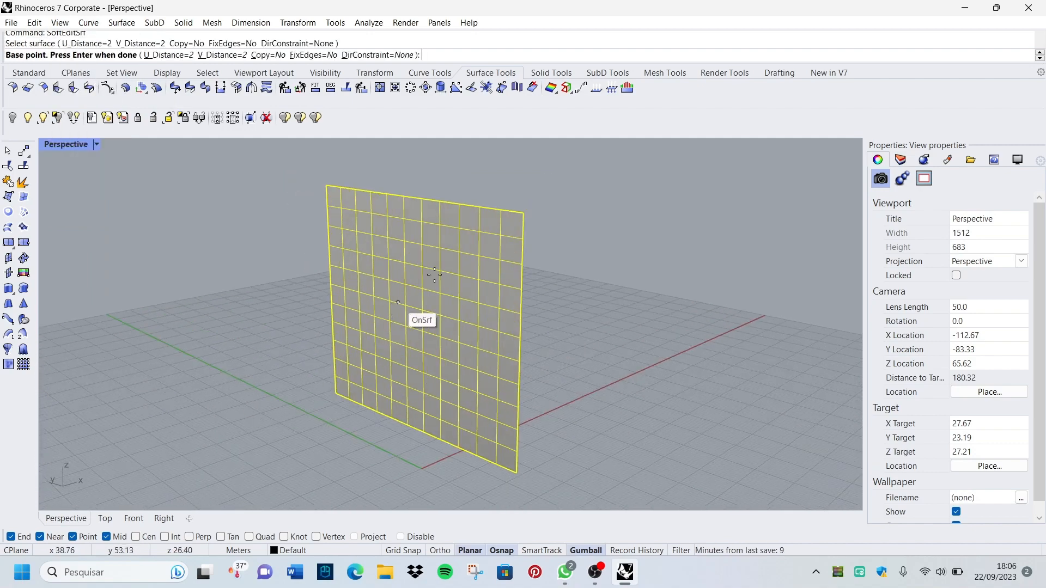
pyautogui.click(180, 56)
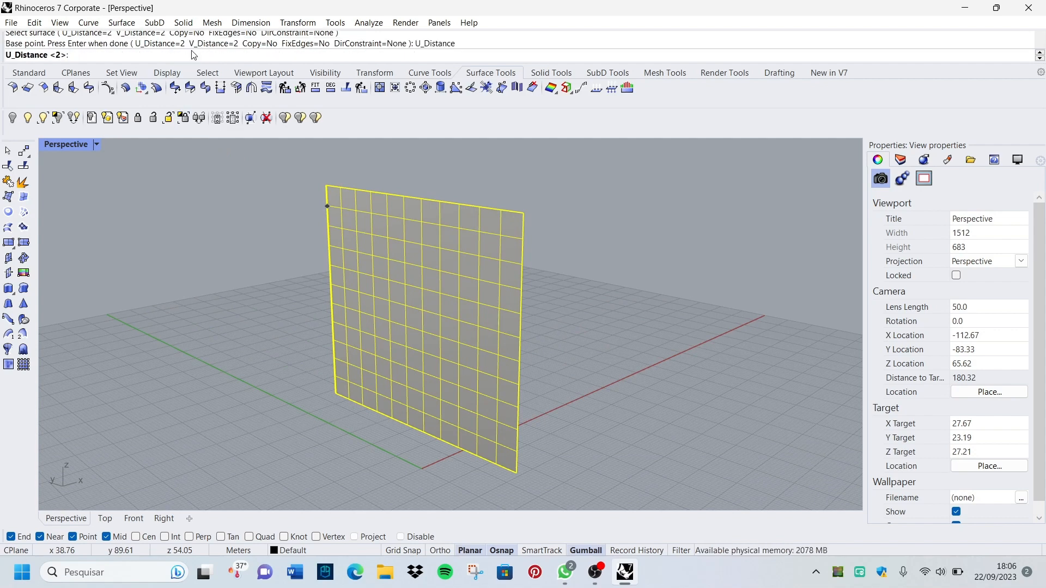
pyautogui.write('1')
pyautogui.press('Return')
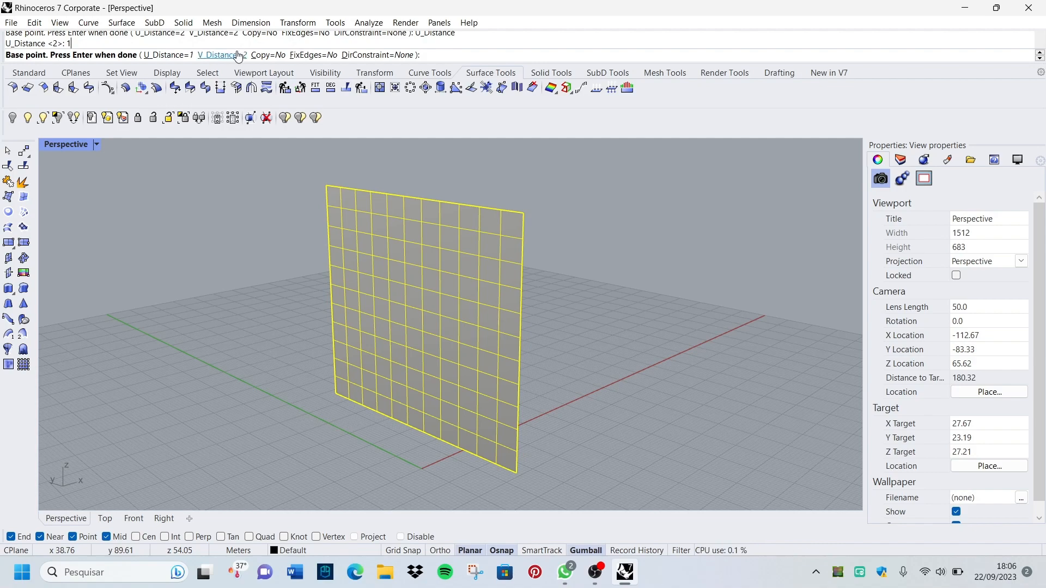
pyautogui.click(237, 56)
pyautogui.write('1')
pyautogui.press('Return')
# - Try pulling one bump out of the surface's upper part and another out of its lower part, and undo the soft edit
pyautogui.moveTo(350, 198); pyautogui.dragTo(413, 261, button='right')
pyautogui.click(421, 270)
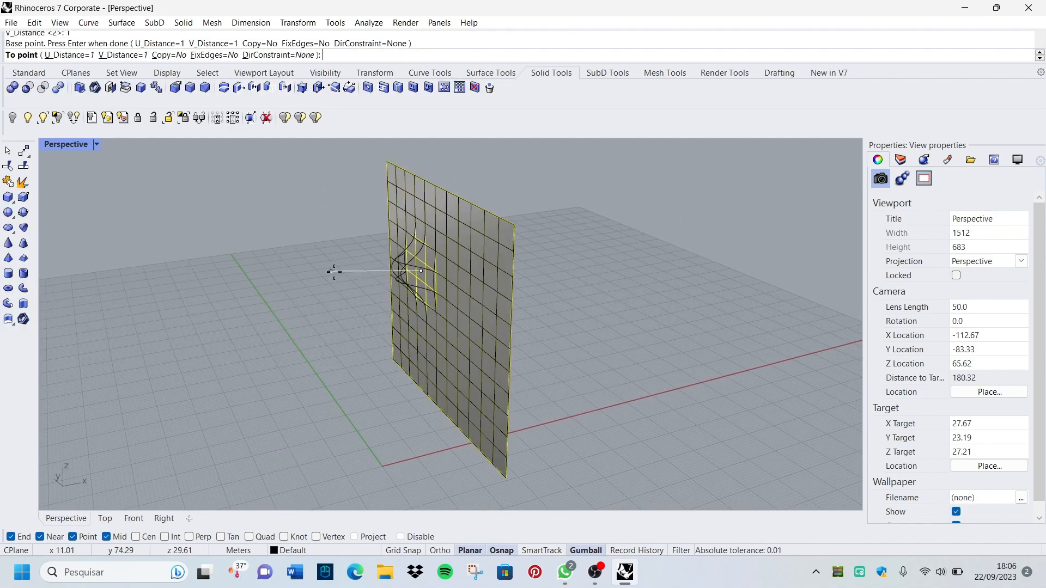
pyautogui.scroll(6, 393, 270)
pyautogui.click(350, 263)
pyautogui.scroll(-4, 390, 268)
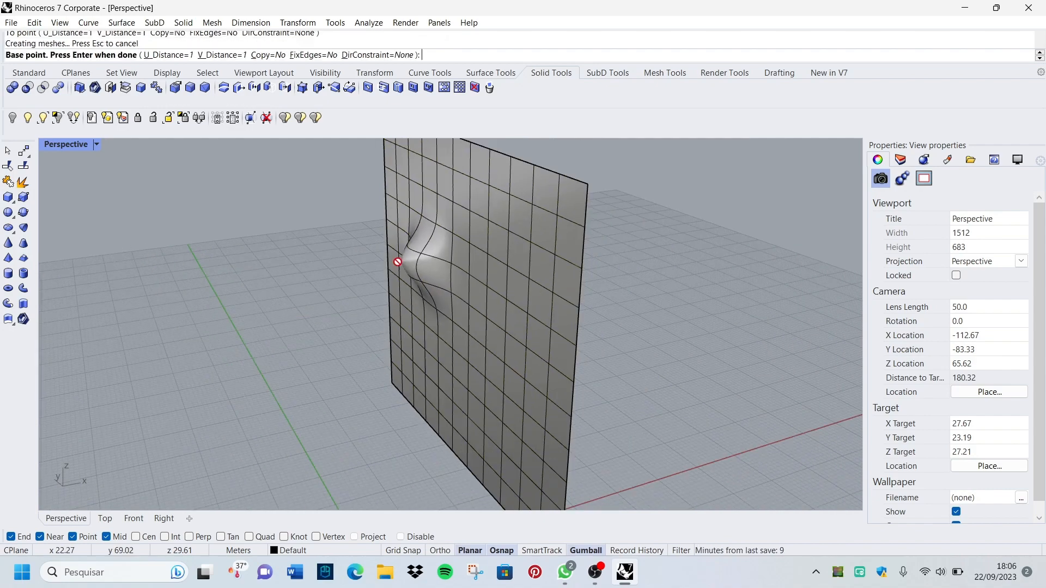
pyautogui.click(474, 368)
pyautogui.click(384, 391)
pyautogui.scroll(3, 417, 299)
pyautogui.press('Return')
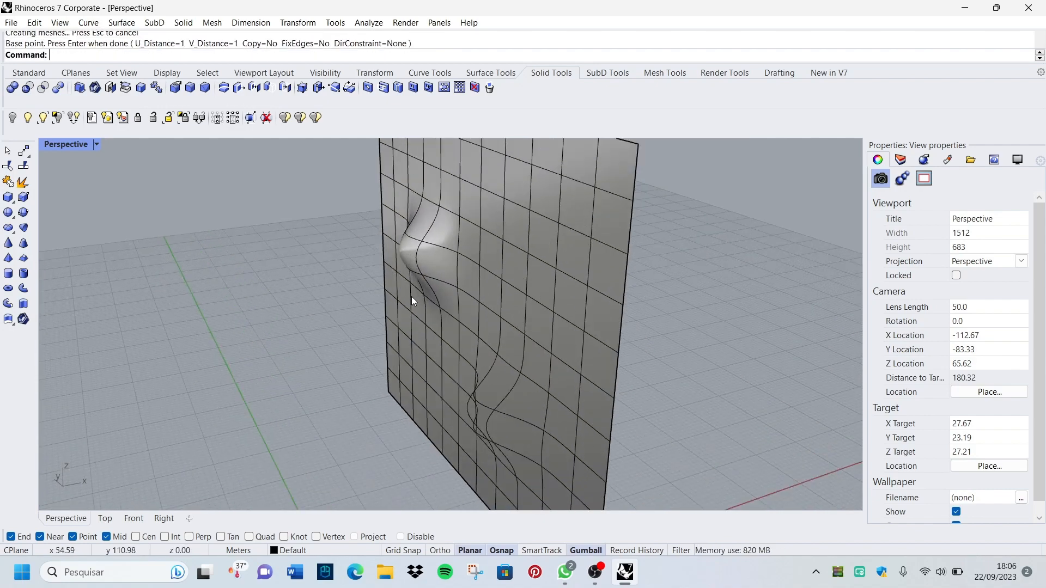
pyautogui.hotkey('ctrl', 'z')
# - Restart SoftEditSrf on the upright surface and set both the U and V distances to 10
pyautogui.press('Return')
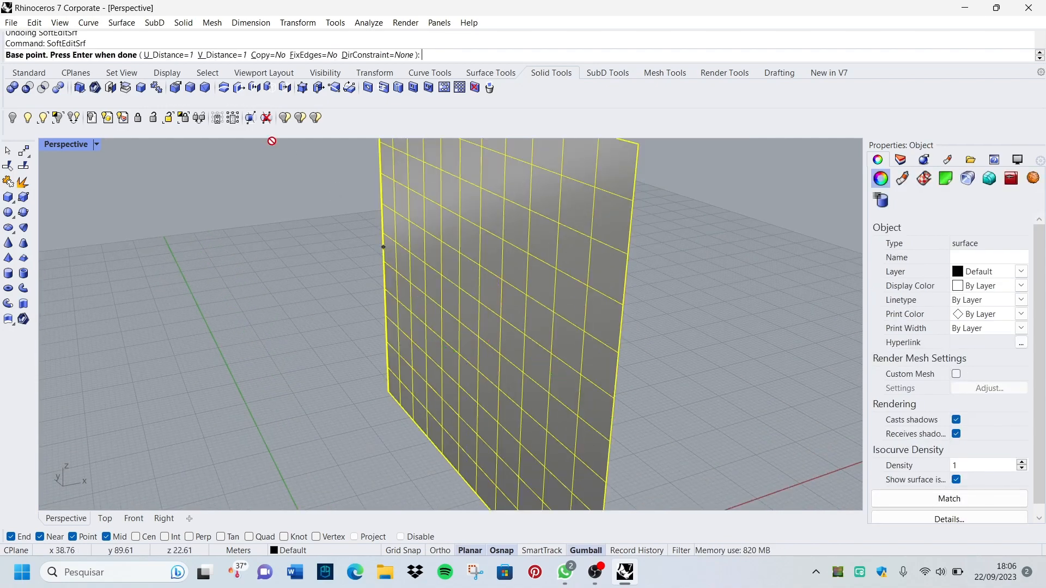
pyautogui.click(183, 56)
pyautogui.write('10')
pyautogui.press('Return')
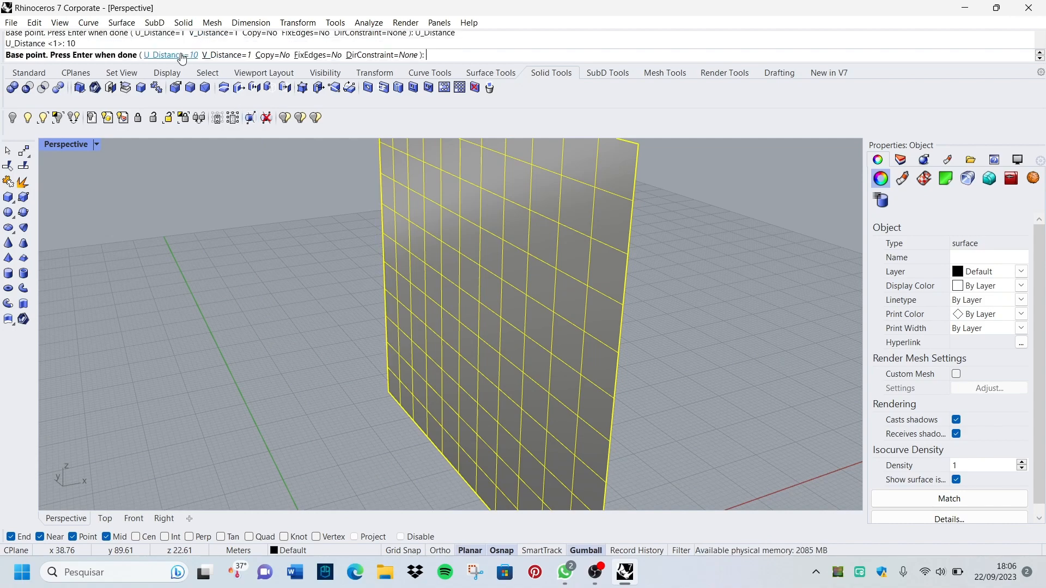
pyautogui.click(225, 55)
pyautogui.write('10')
pyautogui.press('Return')
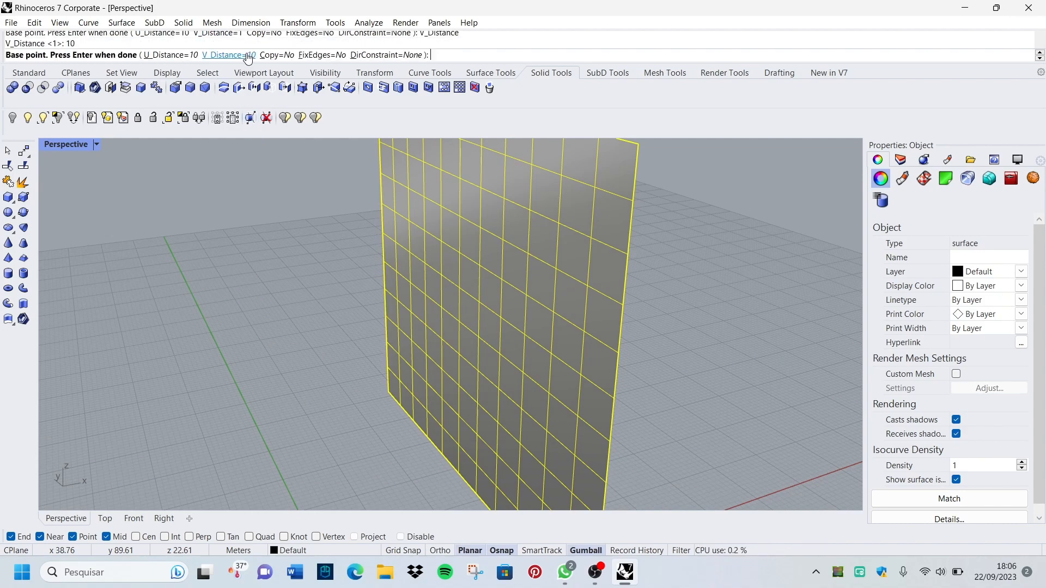
# - Pull a point in the upper part of the surface outward to form a pronounced bump
pyautogui.moveTo(348, 256); pyautogui.dragTo(426, 252, button='right')
pyautogui.click(425, 238)
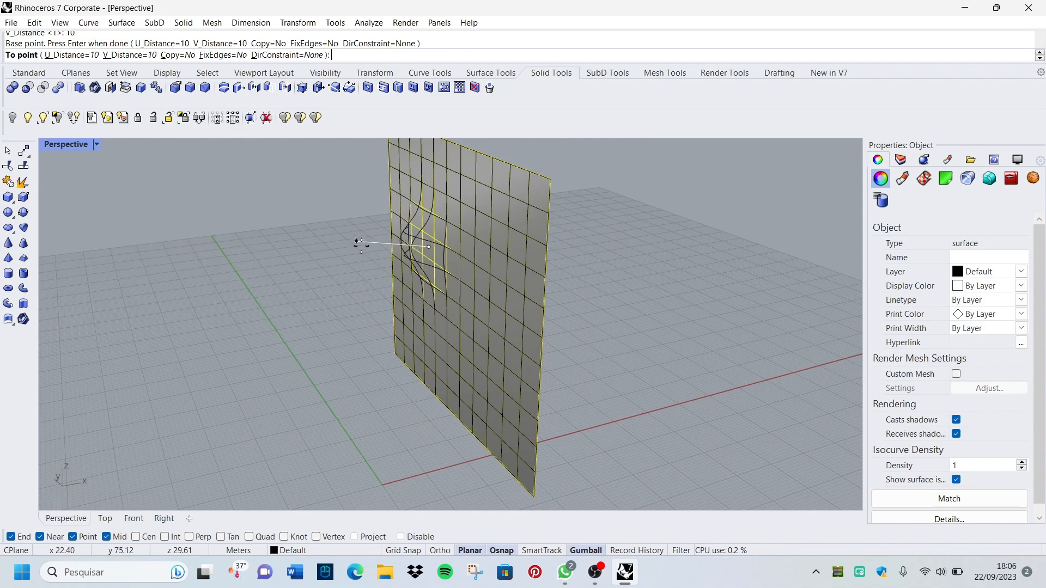
pyautogui.scroll(2, 392, 258)
pyautogui.click(299, 248)
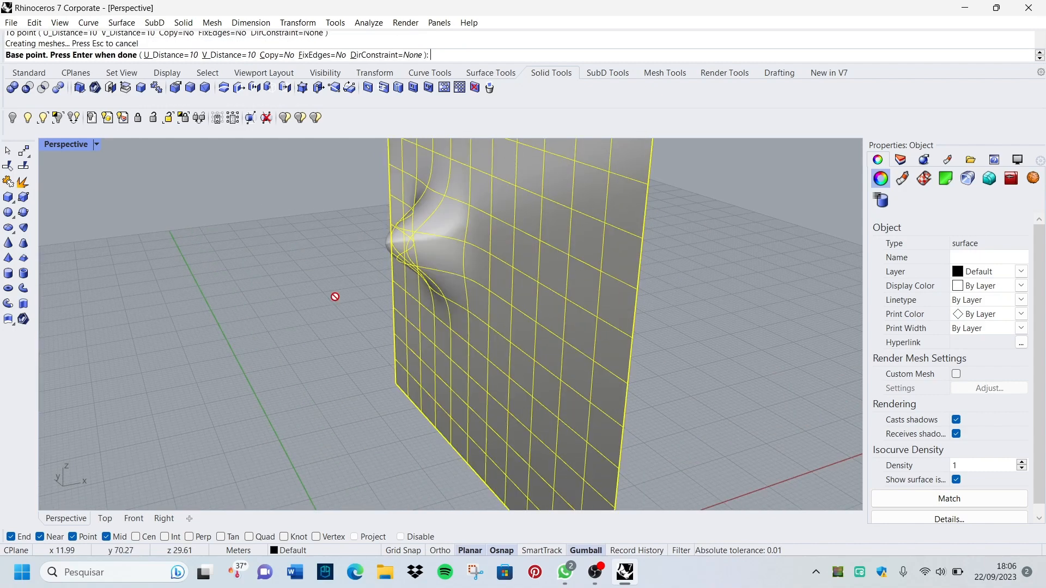
# - Pull two more bumps outward from the surface, one in its lower part and one in its upper part, and finish the soft edit
pyautogui.moveTo(333, 296); pyautogui.dragTo(395, 296, button='right')
pyautogui.scroll(-4, 403, 298)
pyautogui.scroll(2, 465, 346)
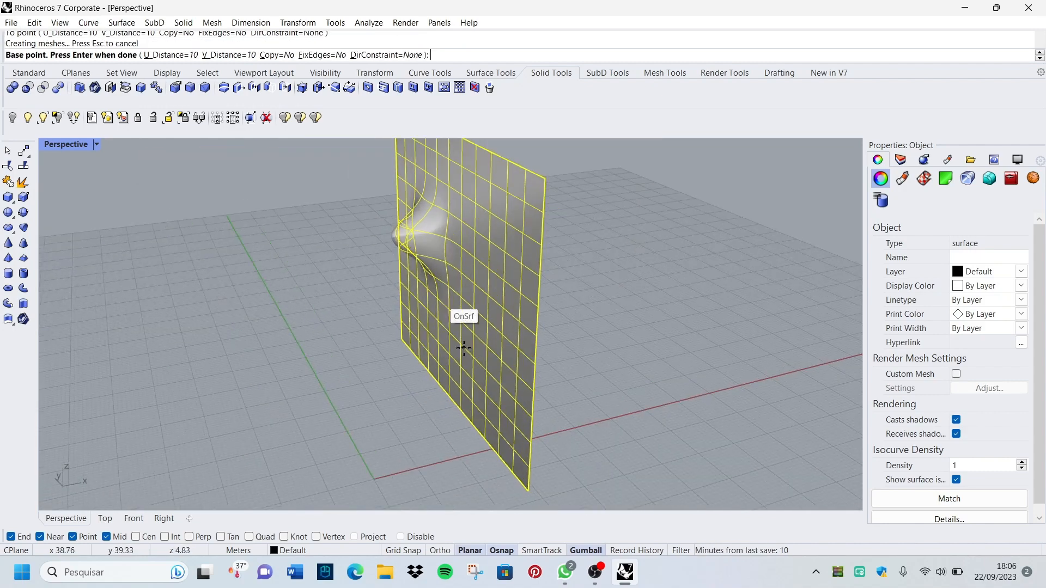
pyautogui.click(478, 351)
pyautogui.click(401, 368)
pyautogui.moveTo(250, 378); pyautogui.dragTo(450, 335, button='right')
pyautogui.click(472, 224)
pyautogui.click(307, 237)
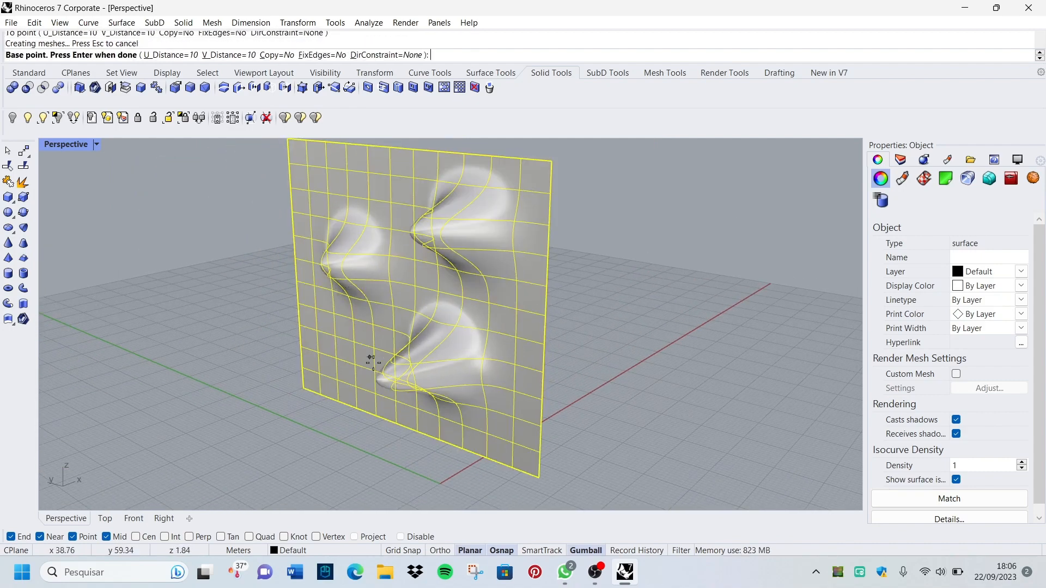
pyautogui.moveTo(371, 362); pyautogui.dragTo(437, 369, button='right')
pyautogui.moveTo(250, 413); pyautogui.dragTo(169, 438, button='right')
pyautogui.scroll(5, 397, 303)
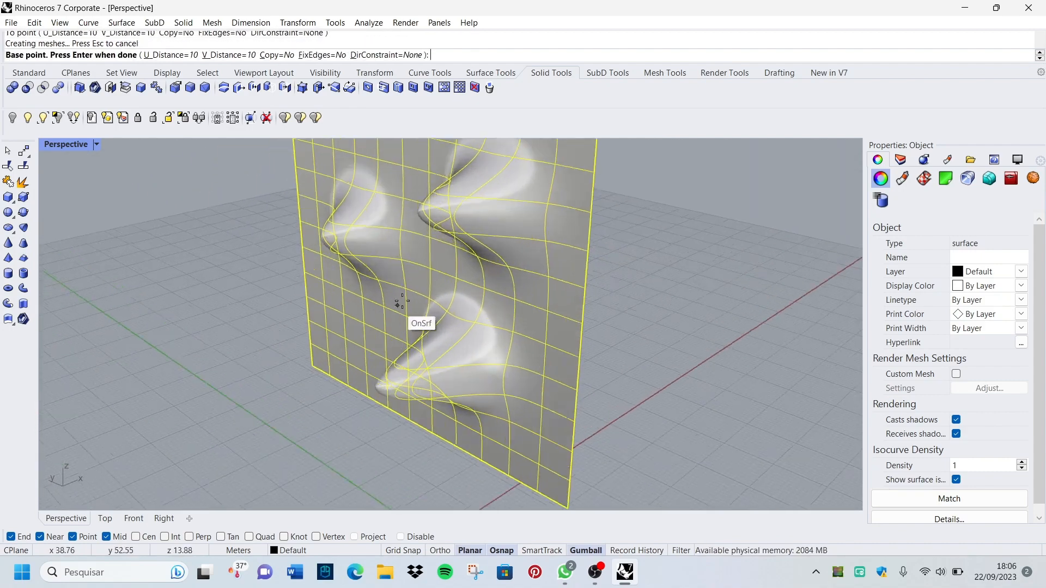
pyautogui.press('Return')
# - Restart SoftEditSrf on the flat surface with U and V distances of 50 and pull a point in its upper part outward
pyautogui.scroll(-5, 397, 304)
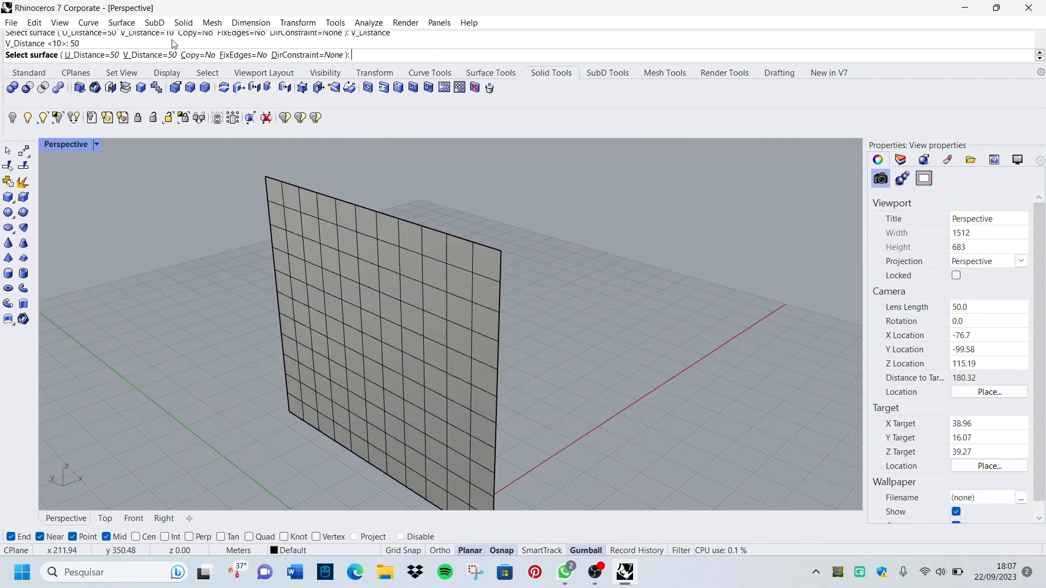
pyautogui.press('Return')
pyautogui.click(342, 293)
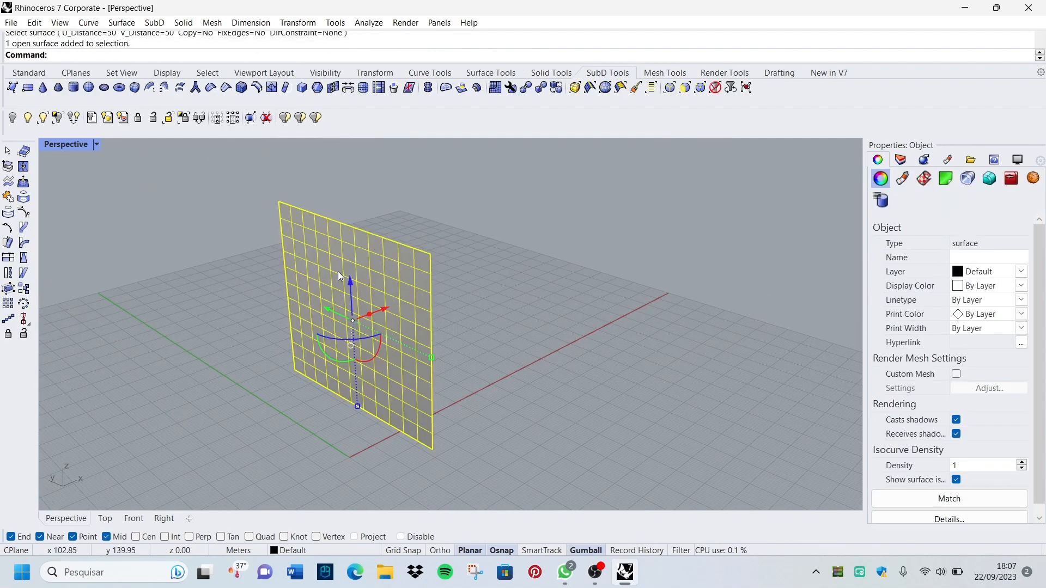
pyautogui.press('Return')
pyautogui.click(338, 281)
pyautogui.click(290, 293)
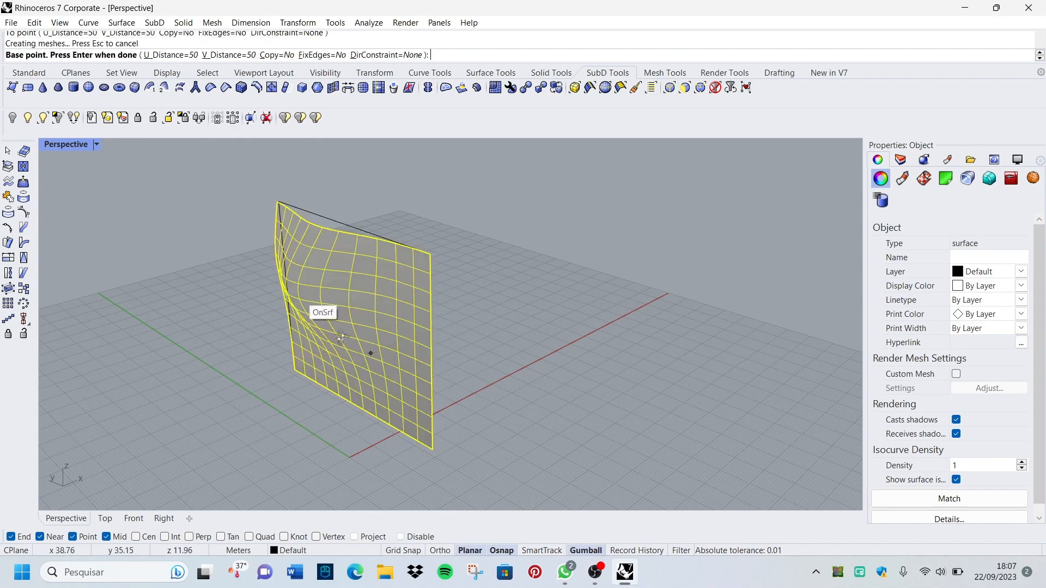
# - Pull a point near the surface's lower edge, its lower corner and another upper point outward, and finish the soft edit
pyautogui.moveTo(292, 294); pyautogui.dragTo(397, 384, button='right')
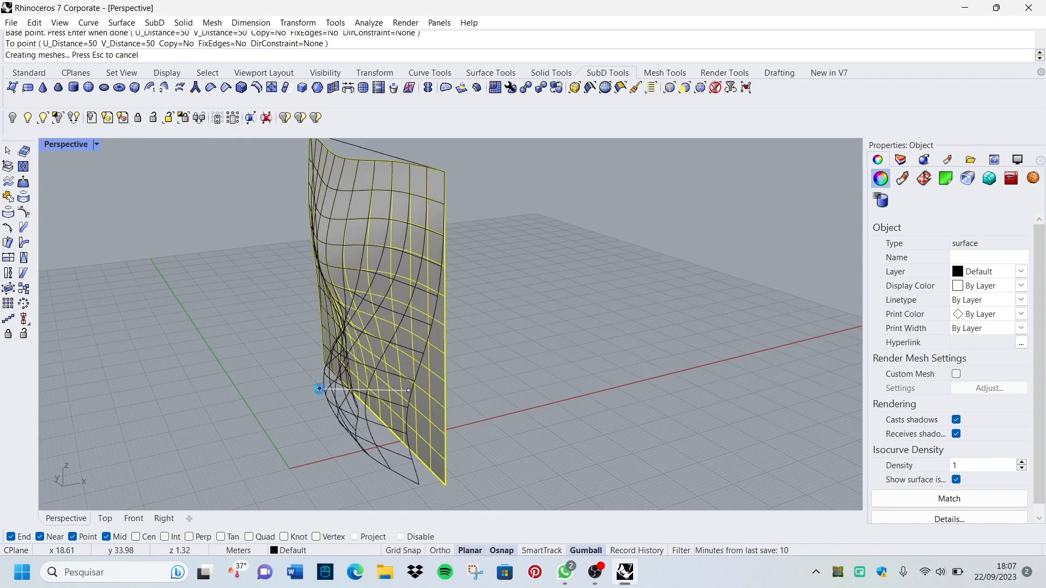
pyautogui.moveTo(320, 388); pyautogui.dragTo(268, 406, button='right')
pyautogui.click(224, 394)
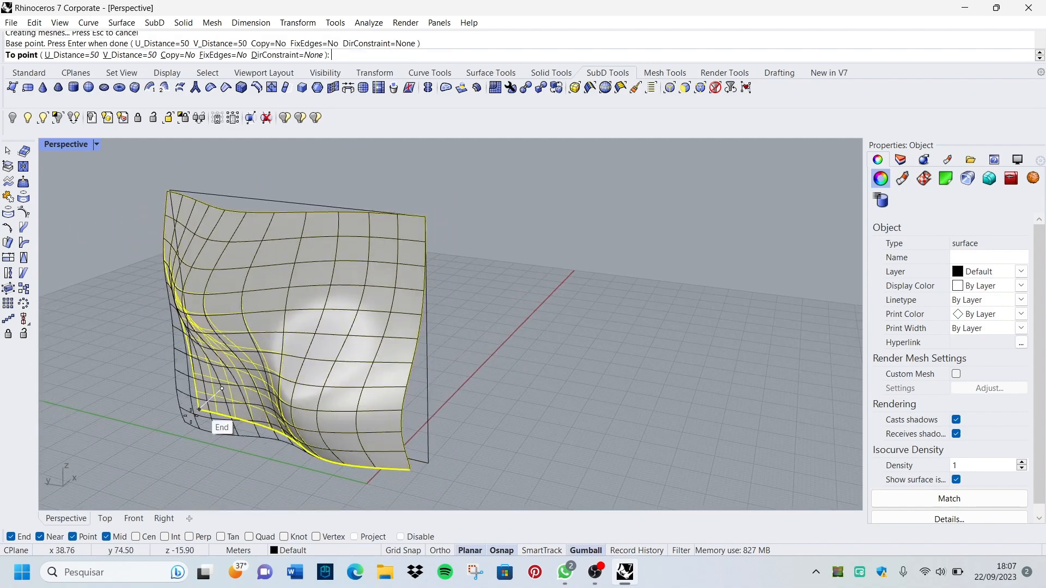
pyautogui.click(183, 420)
pyautogui.moveTo(183, 420); pyautogui.dragTo(350, 351, button='right')
pyautogui.click(354, 276)
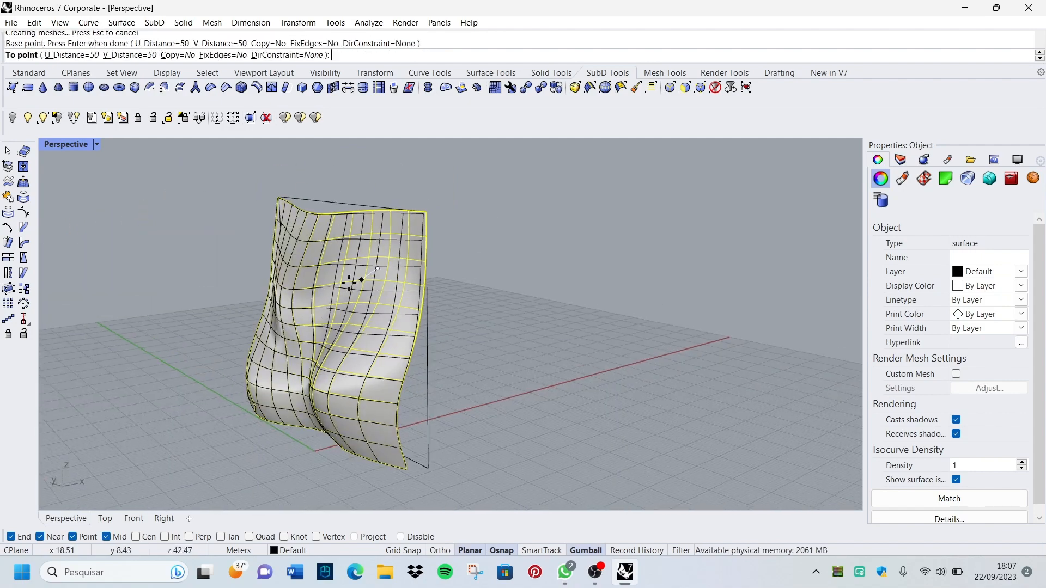
pyautogui.click(361, 280)
pyautogui.moveTo(362, 280); pyautogui.dragTo(313, 296, button='right')
pyautogui.press('Return')
pyautogui.scroll(-4, 546, 330)
pyautogui.moveTo(546, 321); pyautogui.dragTo(392, 280, button='right')
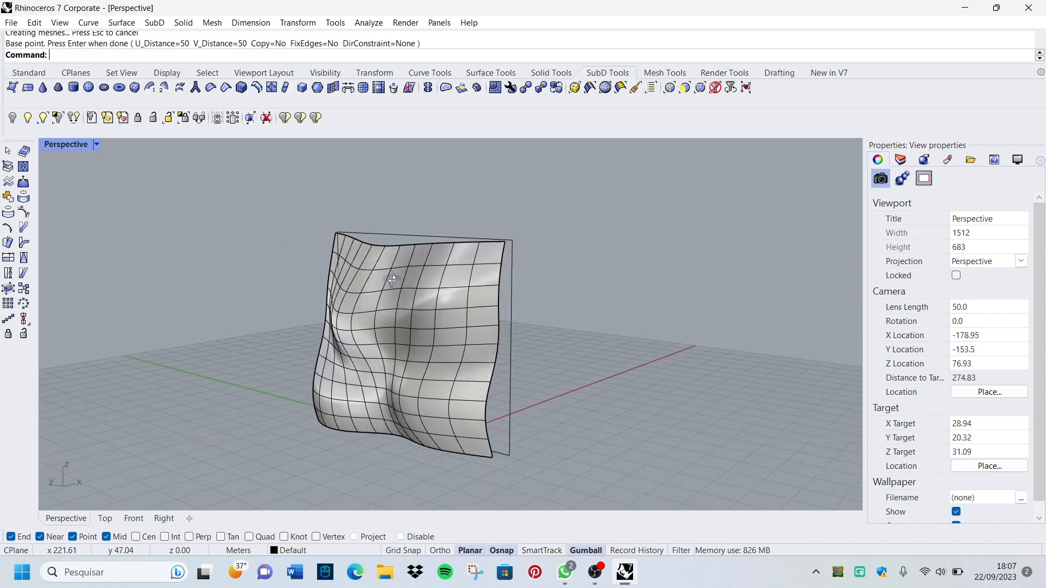
# - Undo the soft edits and the rebuild, and delete the upright surface together with its curve
pyautogui.hotkey('ctrl', 'z')
pyautogui.click(537, 374)
pyautogui.moveTo(537, 374); pyautogui.dragTo(343, 244)
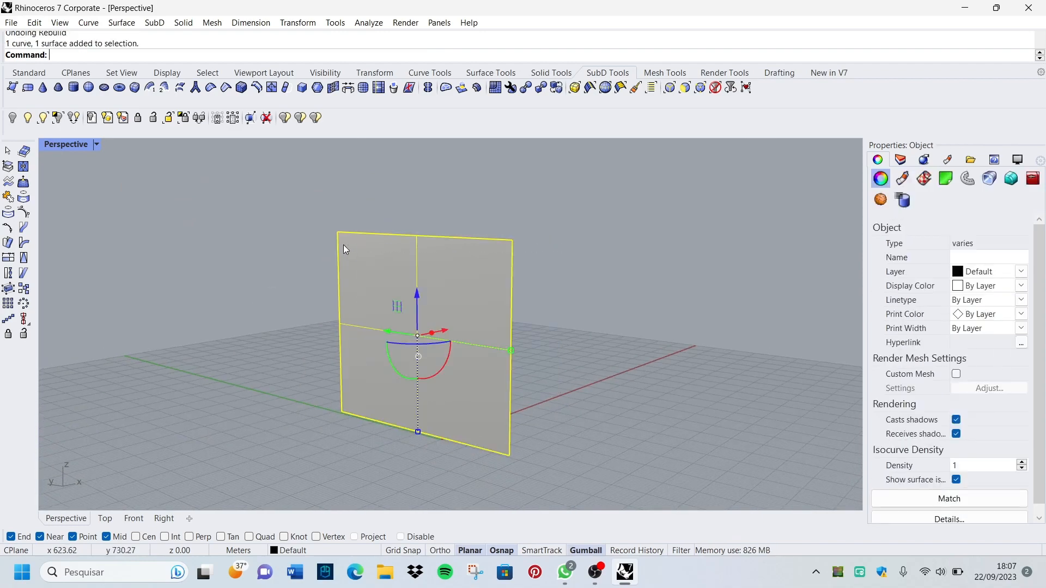
pyautogui.press('Delete')
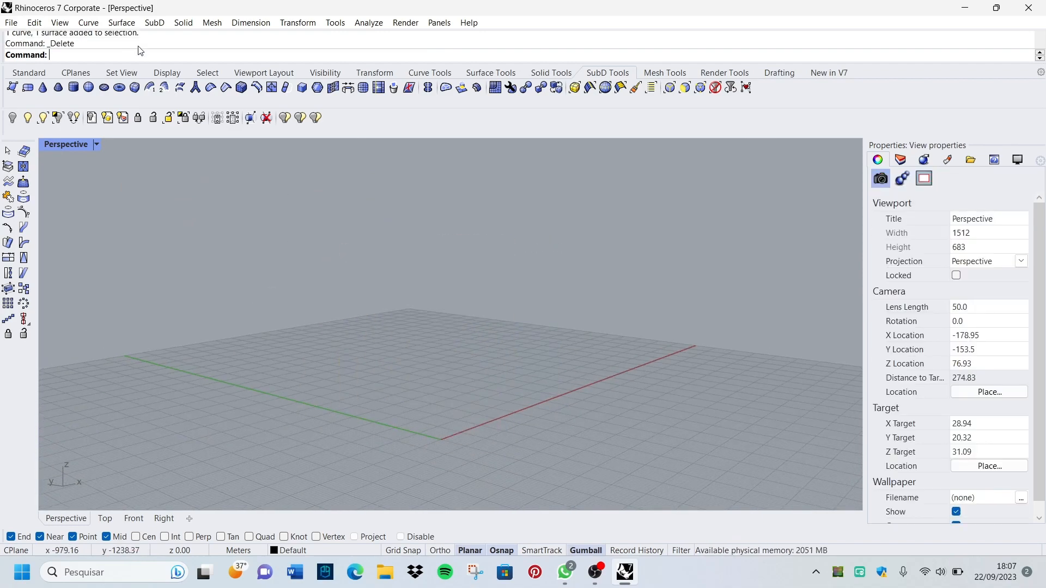
# - Look through the CPlanes, Set View, Display, Select and Visibility tool sets
pyautogui.click(30, 73)
pyautogui.click(71, 73)
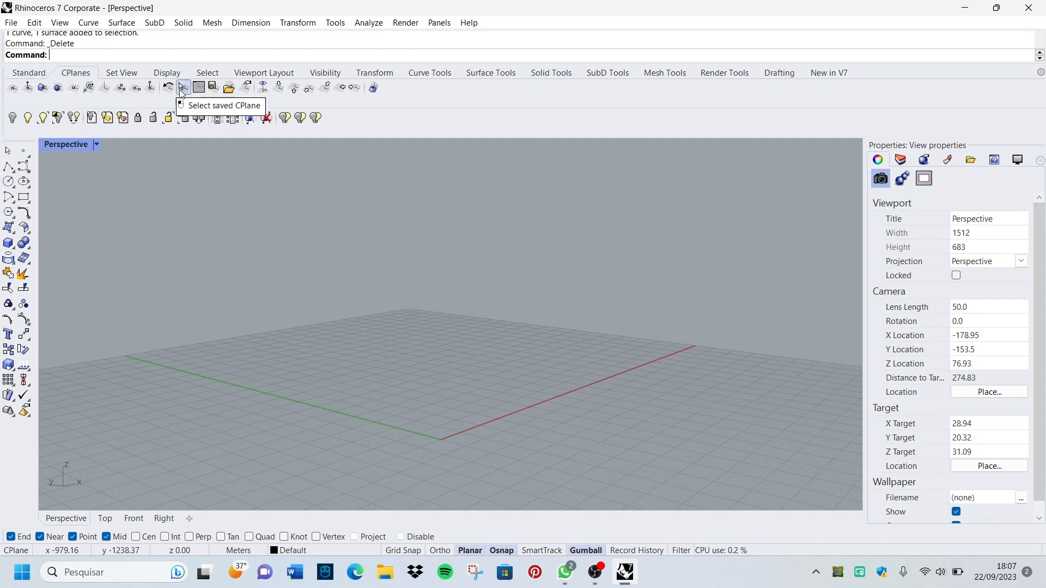
pyautogui.click(122, 74)
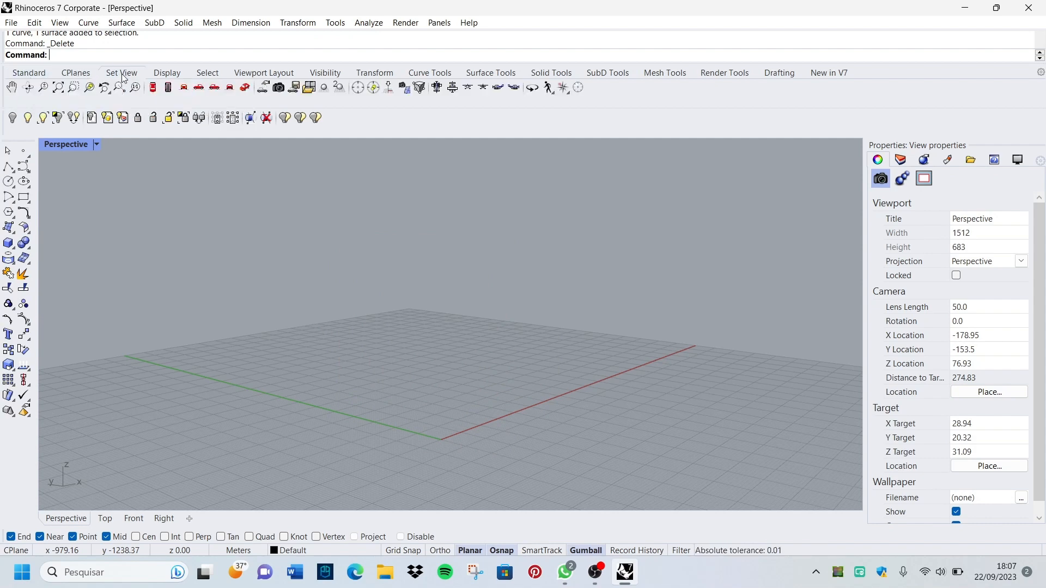
pyautogui.click(162, 78)
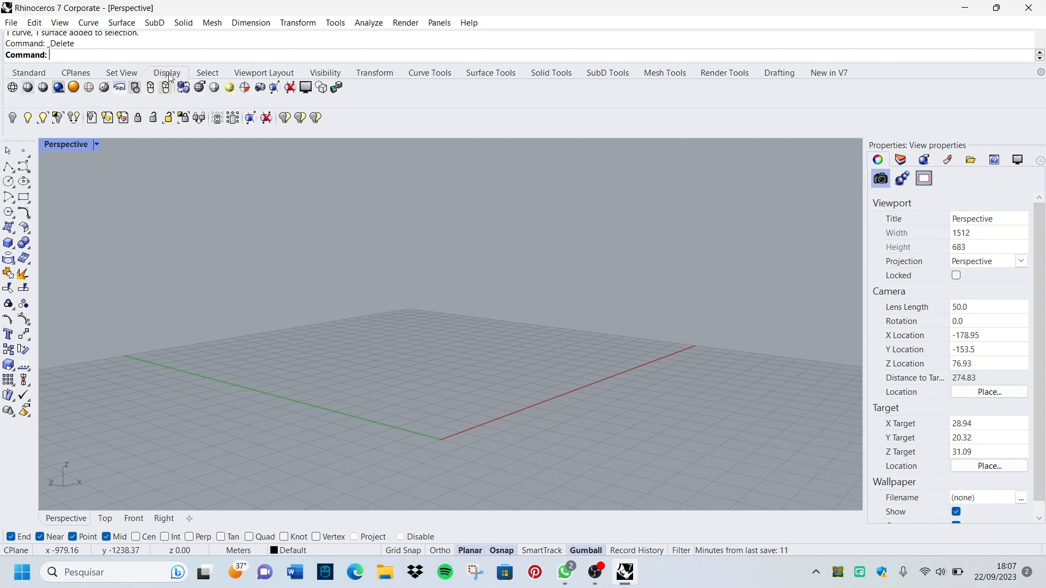
pyautogui.click(209, 77)
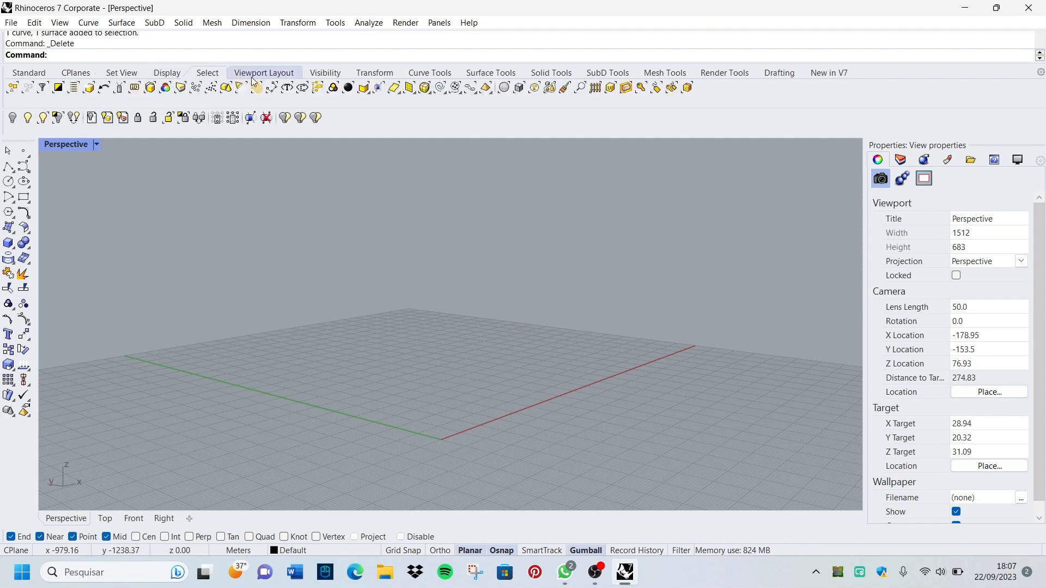
pyautogui.click(323, 77)
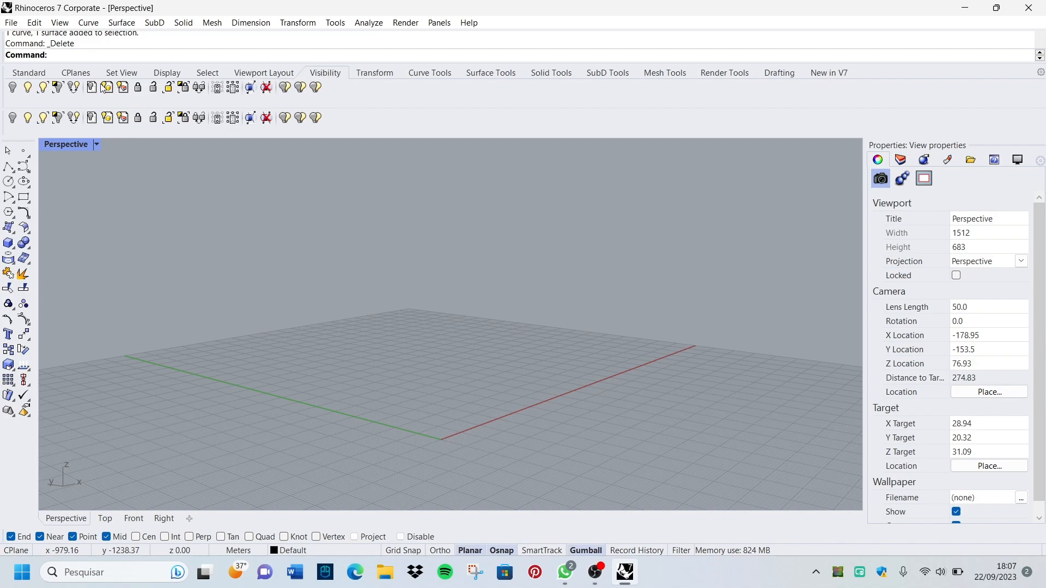
pyautogui.moveTo(621, 332); pyautogui.dragTo(530, 368, button='right')
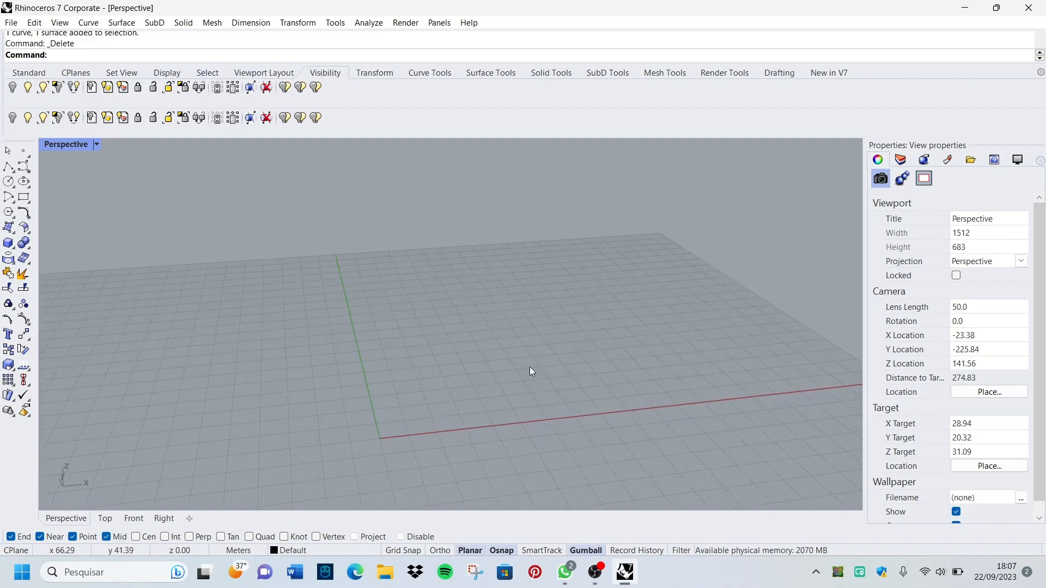
# - Create a vertical solid cylinder near the origin with a radius of about 21 m
pyautogui.click(18, 76)
pyautogui.click(18, 252)
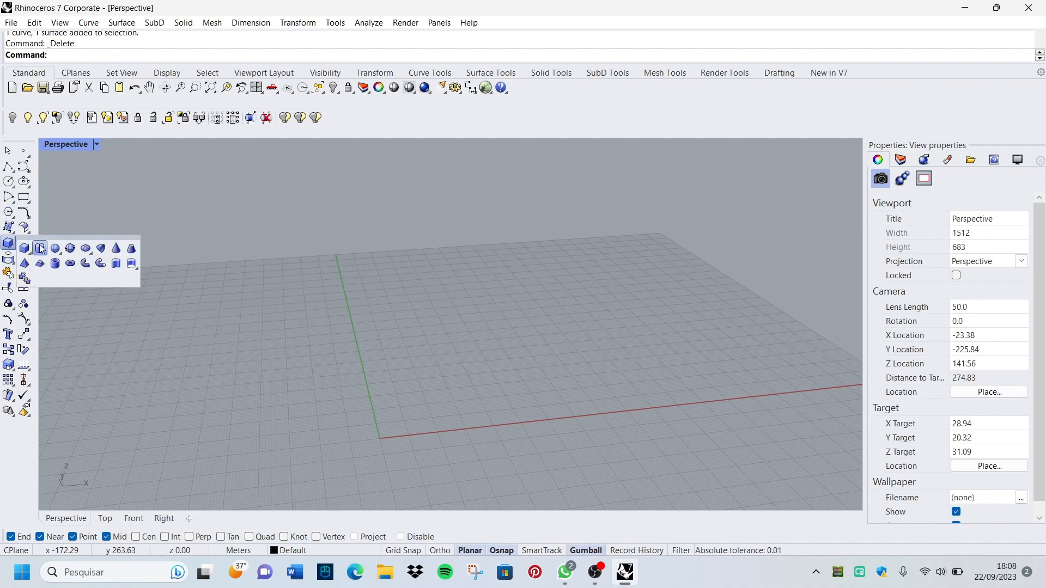
pyautogui.click(39, 248)
pyautogui.click(392, 418)
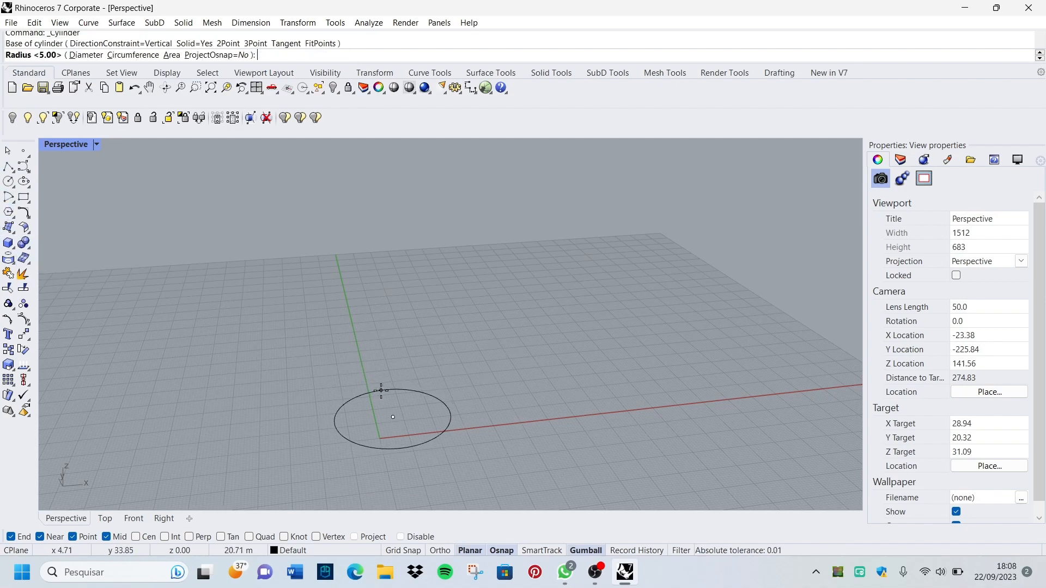
pyautogui.click(375, 387)
pyautogui.click(459, 275)
pyautogui.scroll(-2, 435, 305)
pyautogui.click(424, 325)
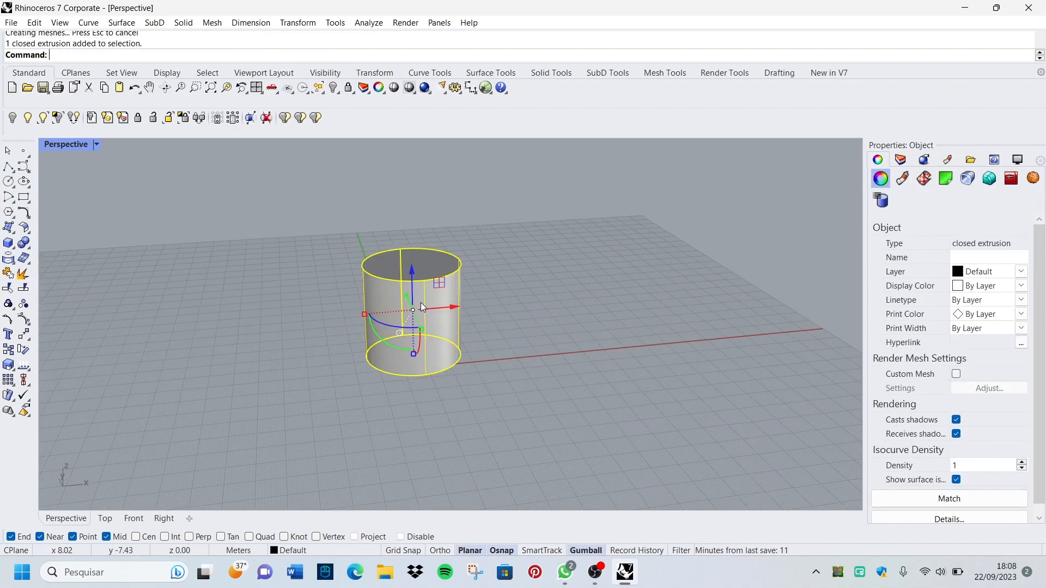
pyautogui.scroll(5, 422, 308)
pyautogui.press('Return')
pyautogui.press('Escape')
pyautogui.press('Escape')
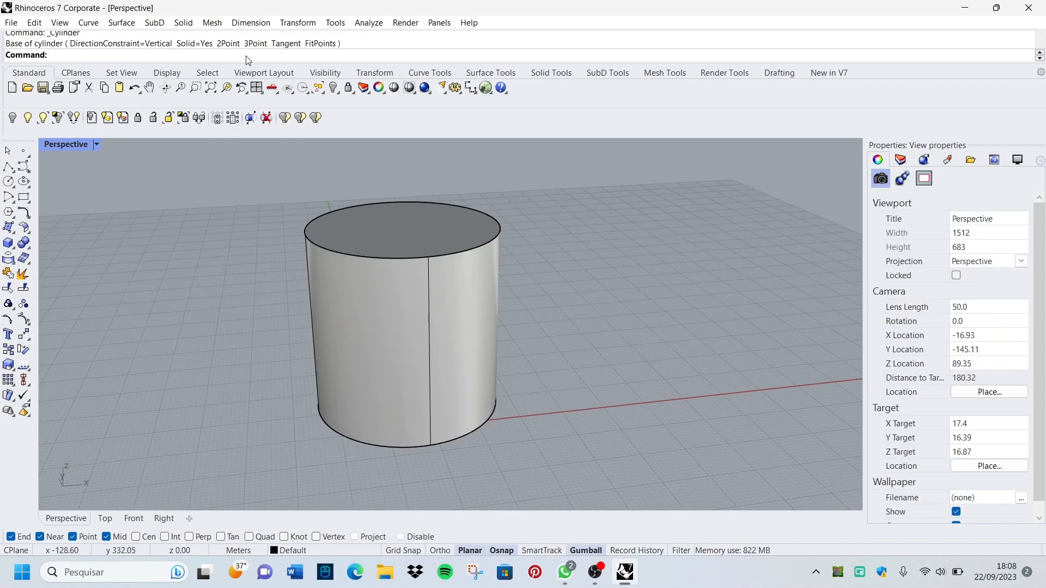
# - Hide the cylinder and show the hidden object again
pyautogui.click(325, 73)
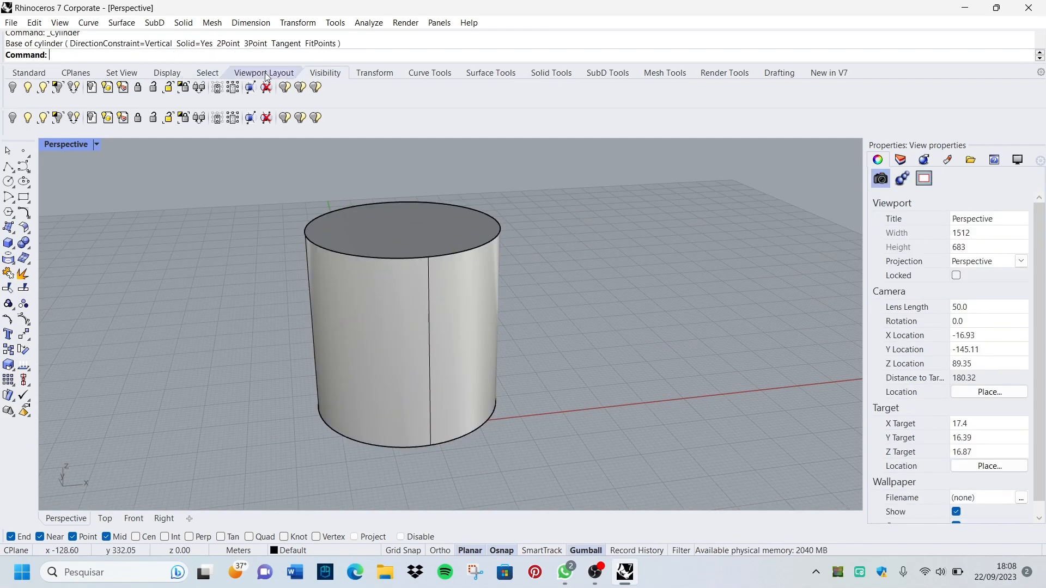
pyautogui.click(12, 88)
pyautogui.click(336, 247)
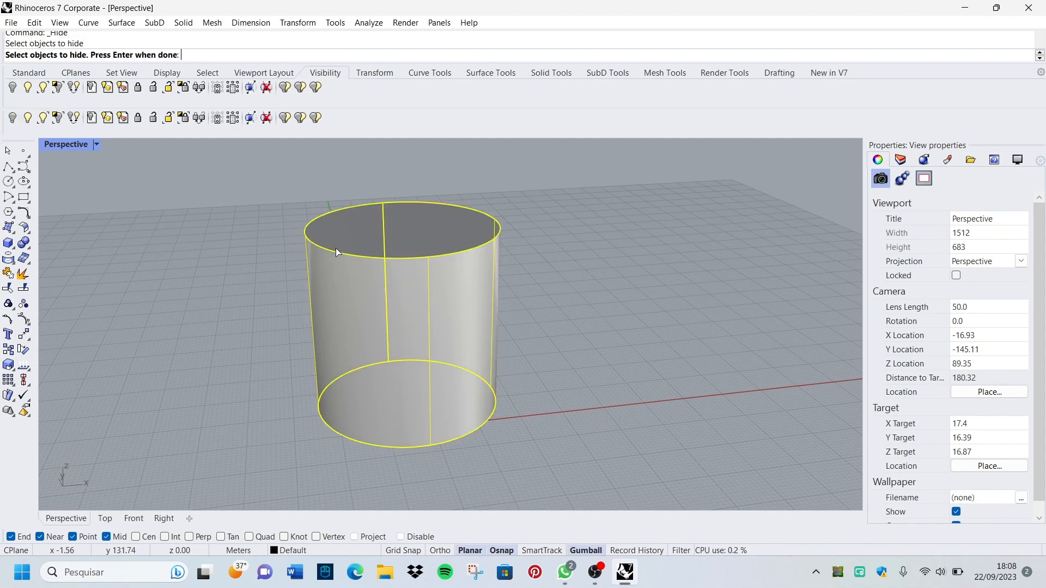
pyautogui.press('Return')
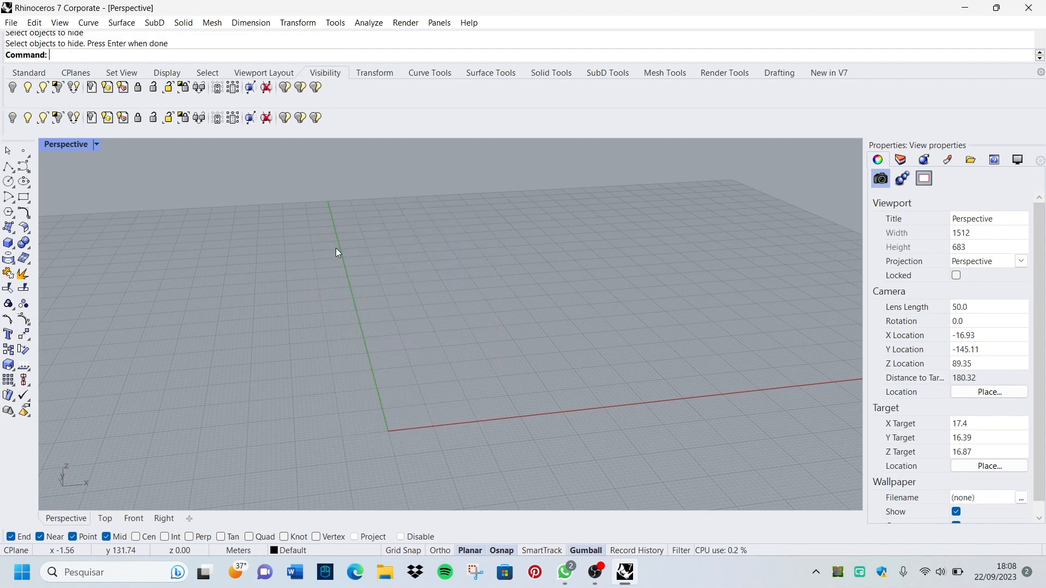
pyautogui.click(30, 88)
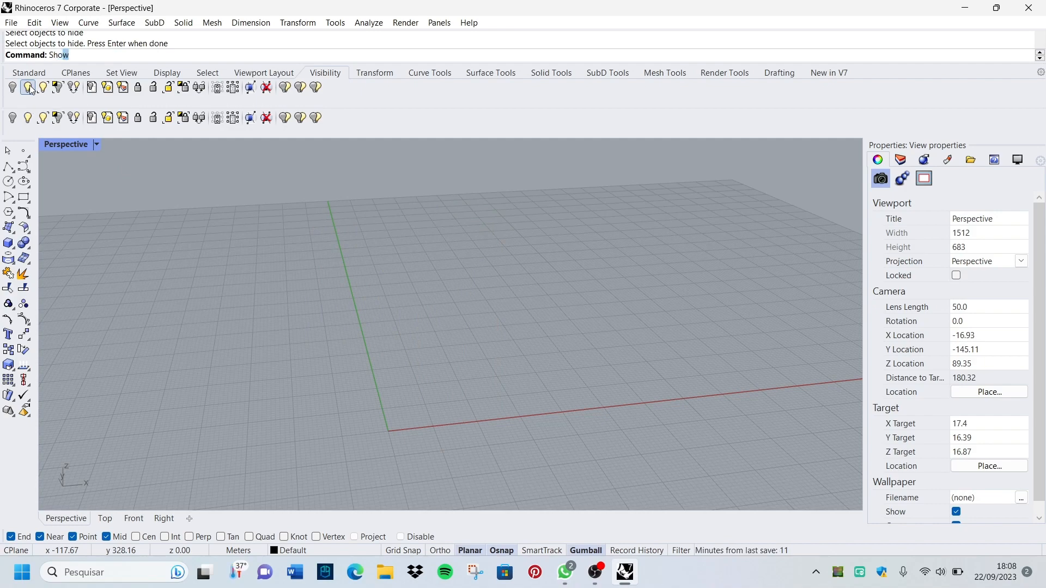
pyautogui.scroll(-6, 446, 270)
pyautogui.scroll(8, 445, 270)
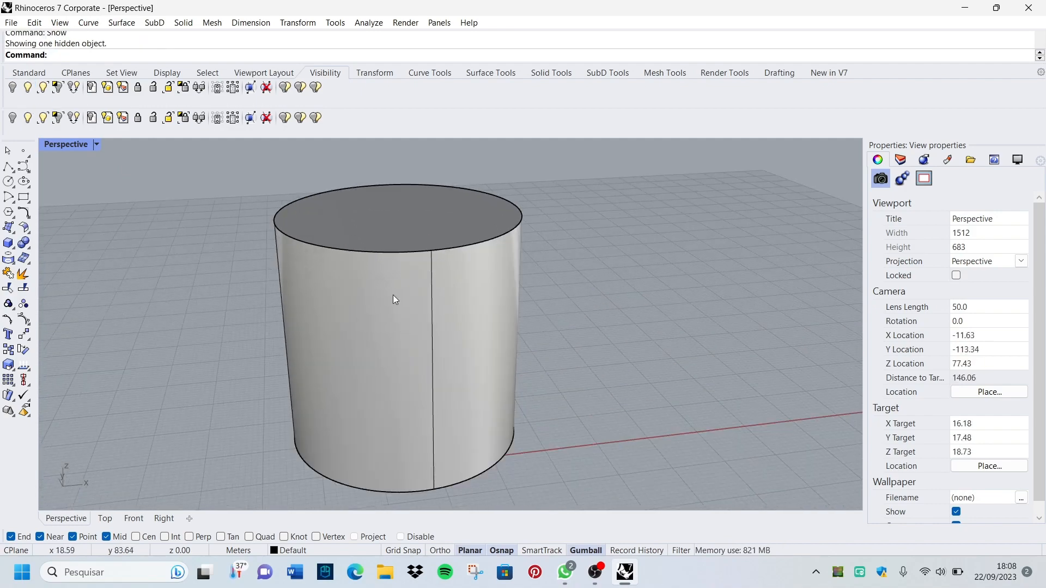
pyautogui.moveTo(393, 295)
pyautogui.mouseDown(button='right')
pyautogui.moveTo(635, 314)
pyautogui.moveTo(443, 327)
pyautogui.moveTo(378, 306)
pyautogui.mouseUp(button='right')
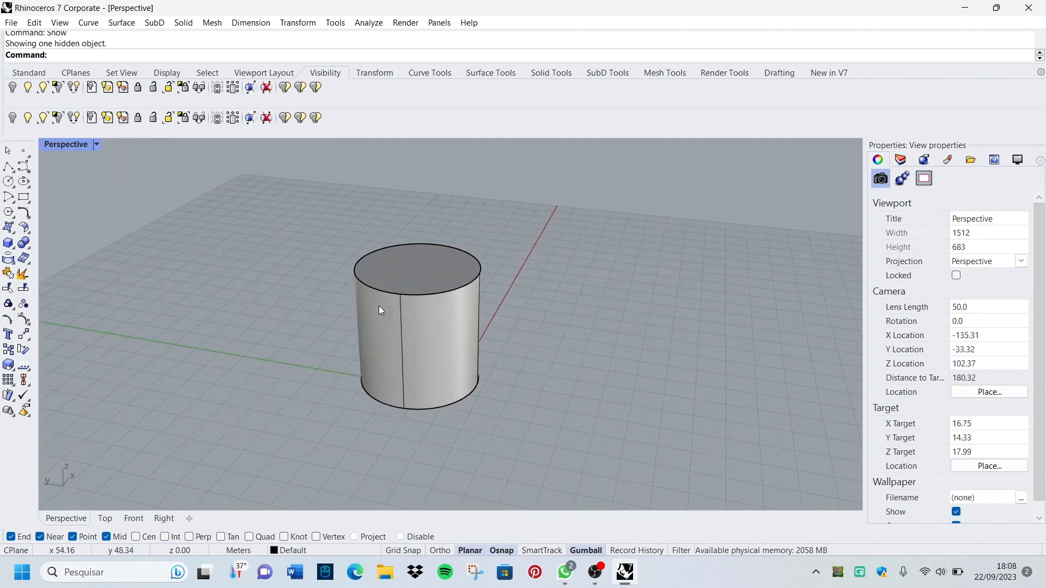
pyautogui.scroll(3, 410, 296)
pyautogui.moveTo(534, 335)
pyautogui.mouseDown(button='right')
pyautogui.moveTo(455, 329)
pyautogui.moveTo(516, 332)
pyautogui.mouseUp(button='right')
pyautogui.click(413, 295)
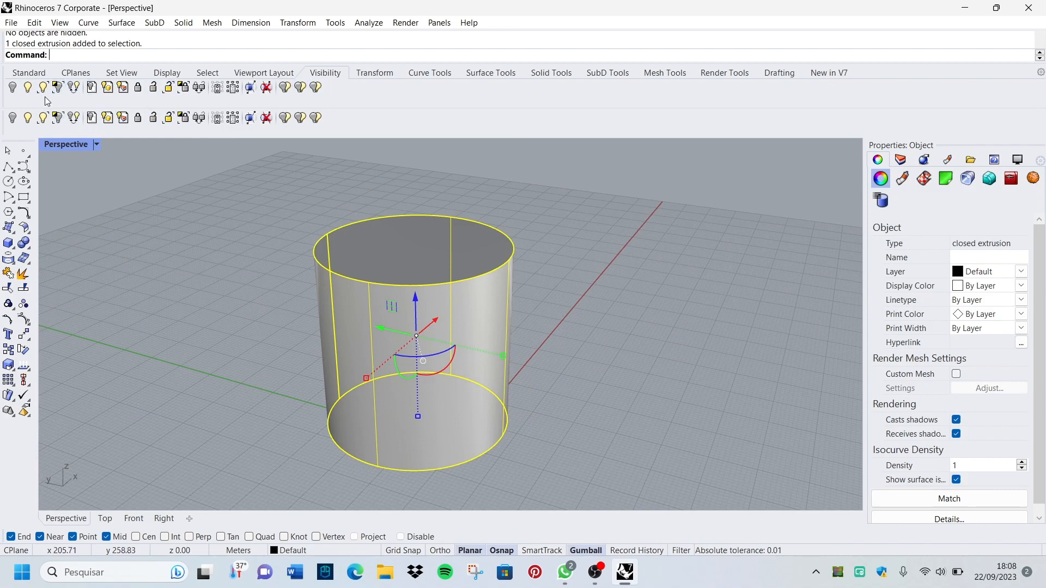
pyautogui.press('Escape')
pyautogui.scroll(-2, 432, 291)
pyautogui.scroll(3, 424, 324)
pyautogui.scroll(-4, 434, 325)
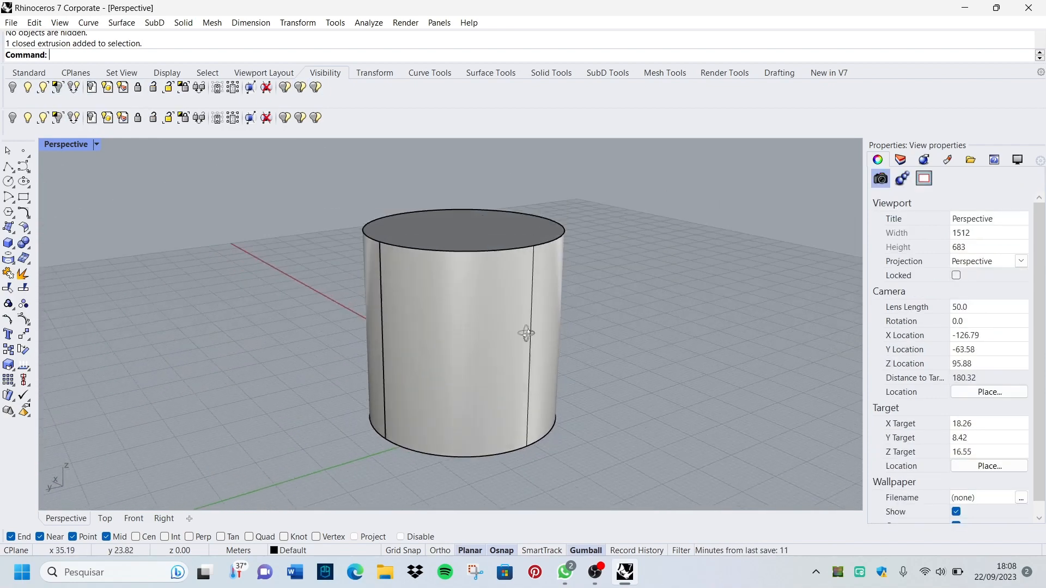
pyautogui.scroll(3, 423, 344)
pyautogui.scroll(3, 422, 344)
pyautogui.scroll(-3, 392, 374)
pyautogui.scroll(-1, 380, 358)
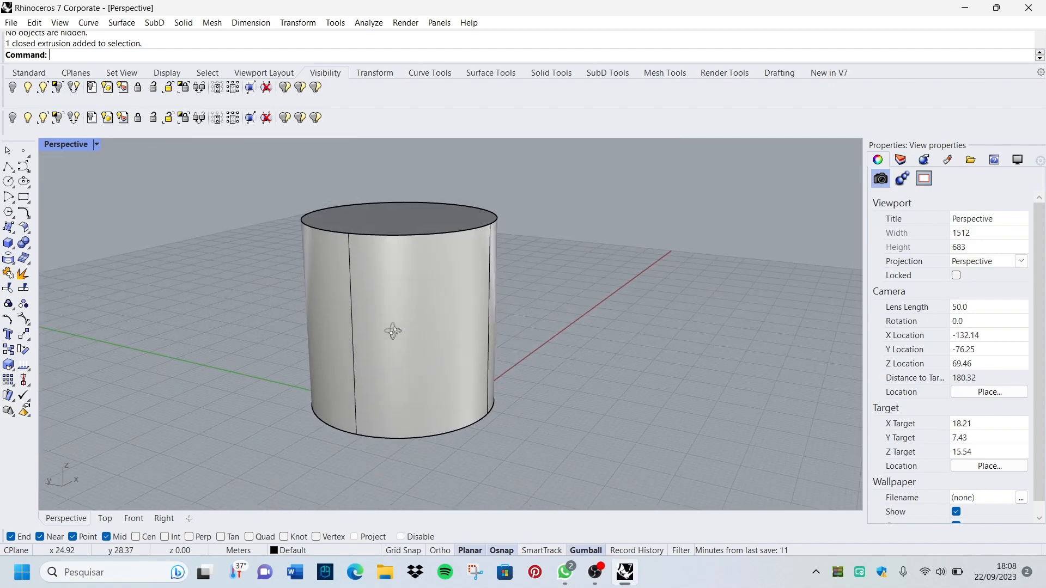
pyautogui.scroll(1, 392, 332)
pyautogui.scroll(-4, 412, 343)
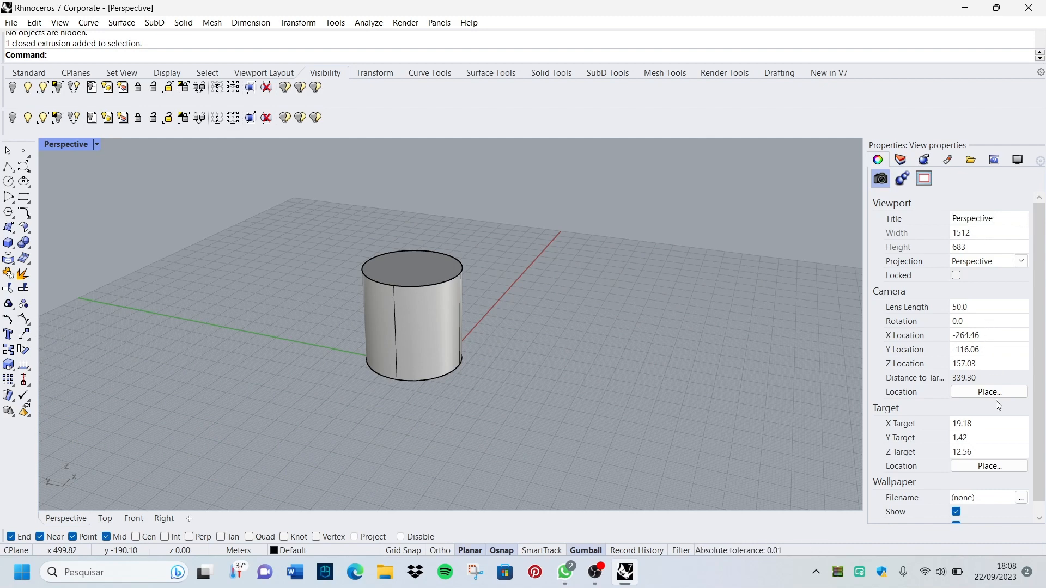
# - Assign the cylinder to Layer 01 and deselect it
pyautogui.click(389, 318)
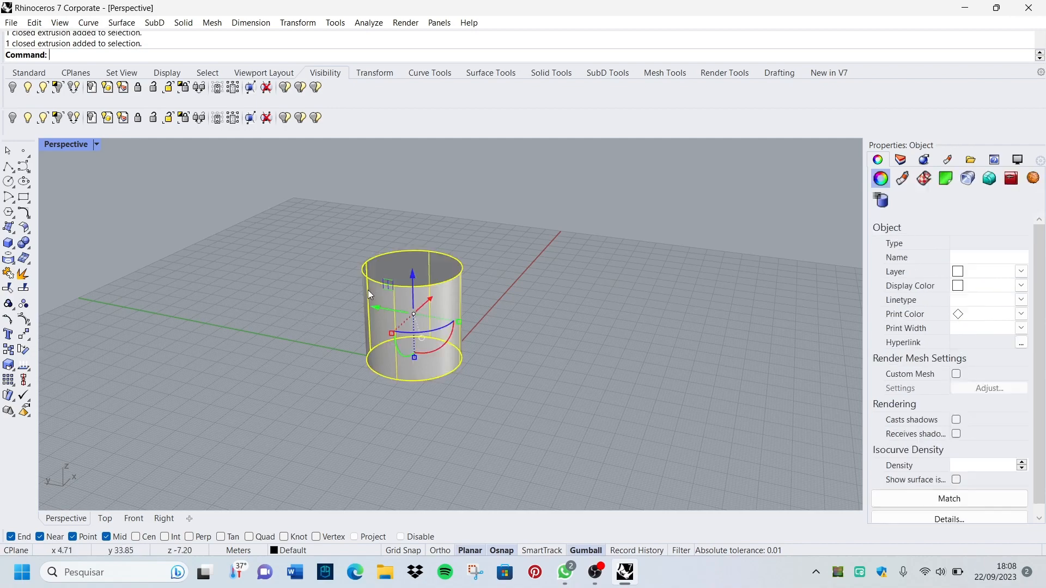
pyautogui.click(1021, 271)
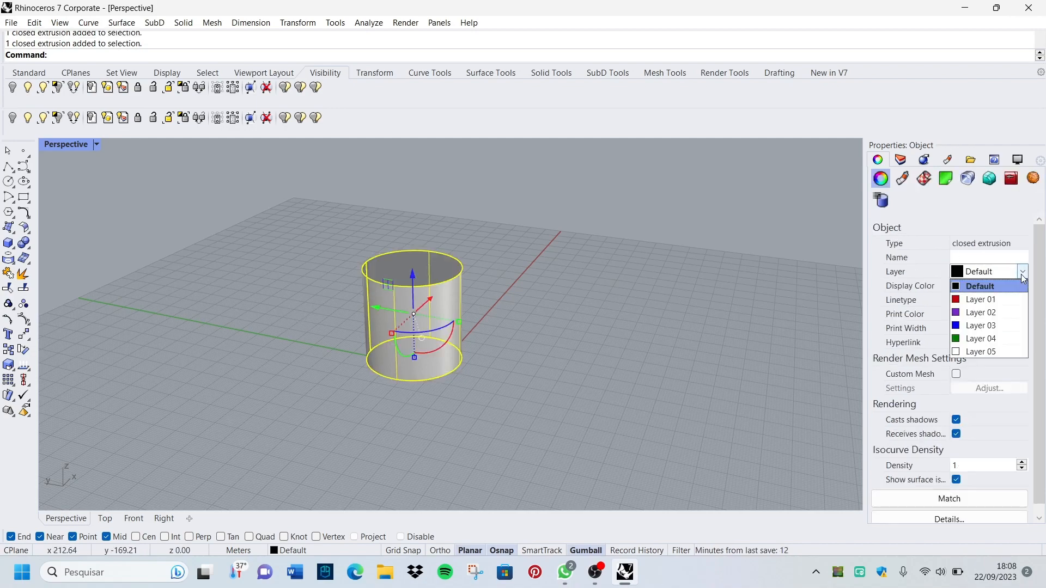
pyautogui.click(980, 298)
pyautogui.click(563, 304)
pyautogui.scroll(3, 572, 288)
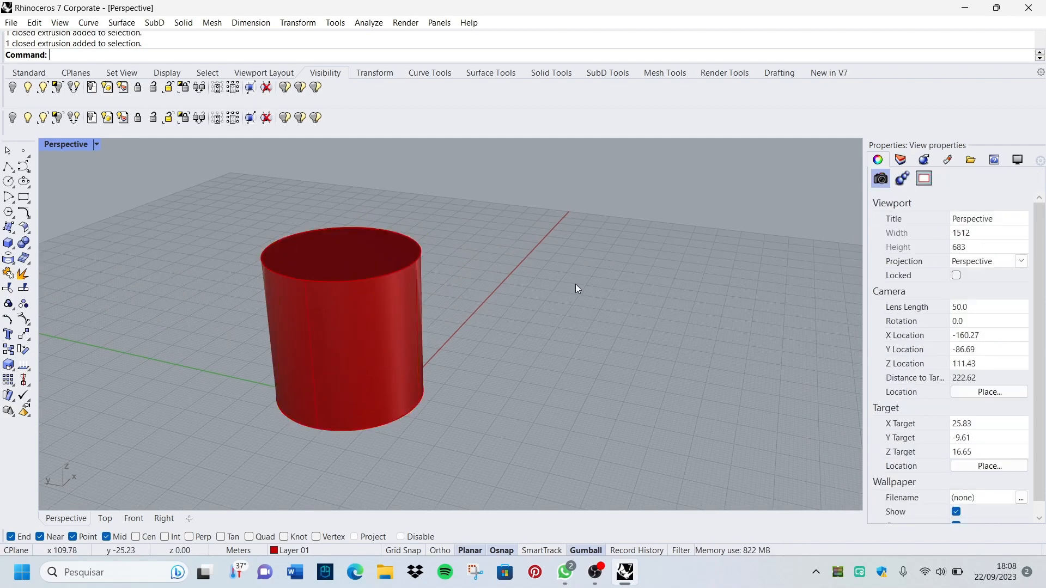
# - Move the cylinder to Layer 02
pyautogui.click(374, 270)
pyautogui.click(1007, 272)
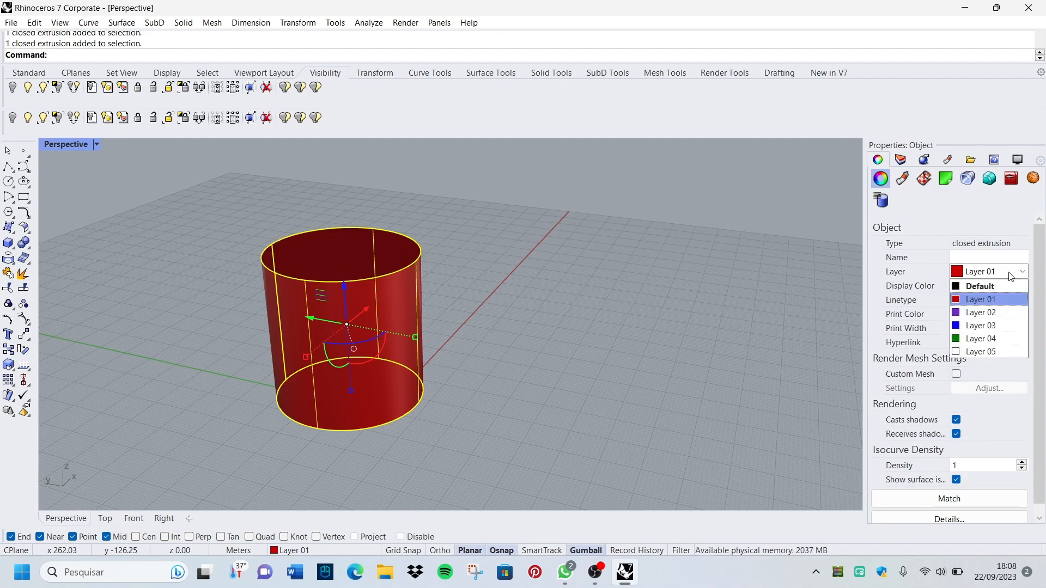
pyautogui.click(994, 312)
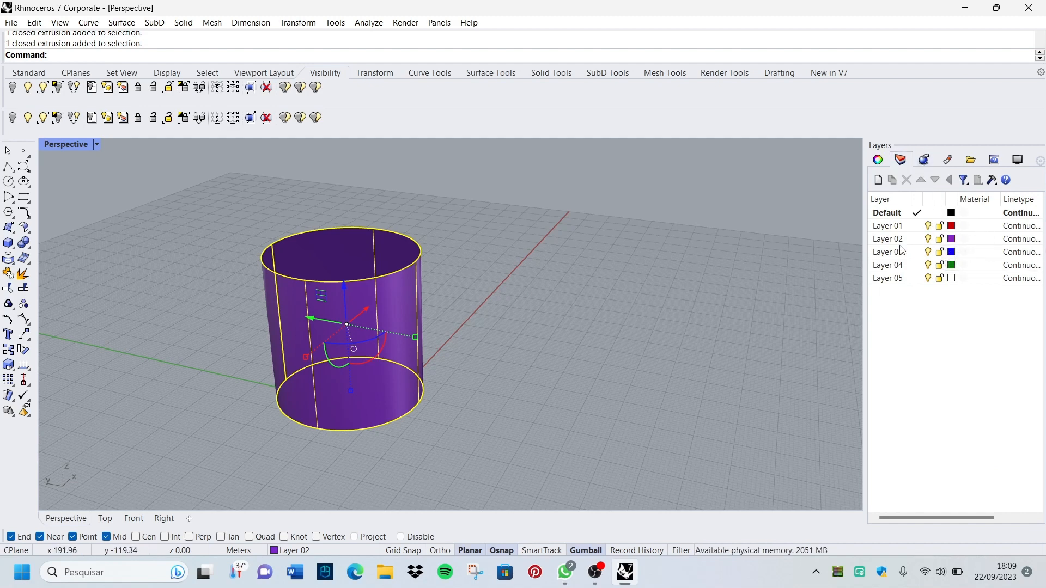
# - Examine the material types available for Layer 01 and leave its material settings without changing them
pyautogui.click(972, 227)
pyautogui.click(971, 225)
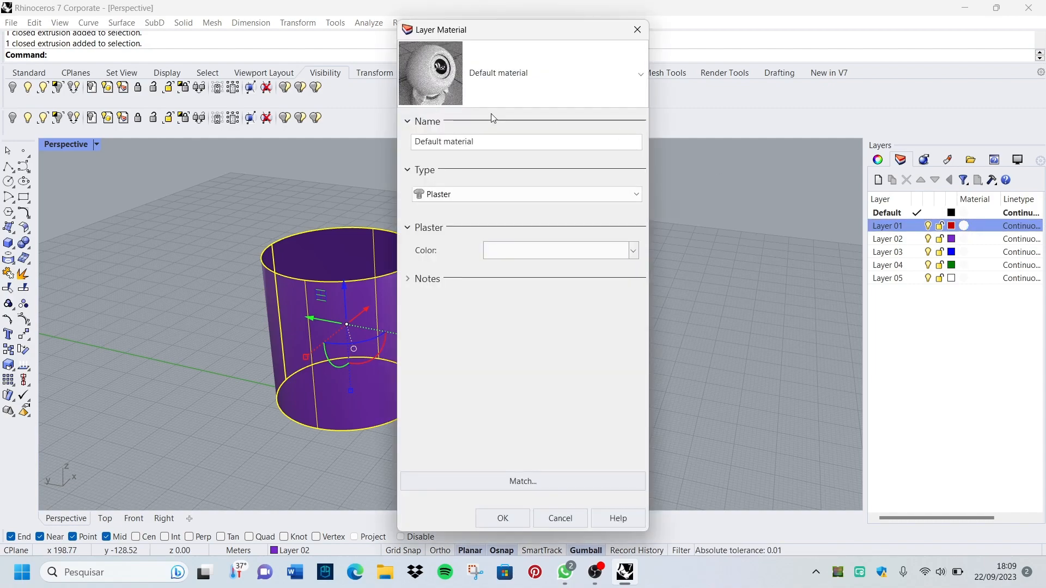
pyautogui.click(460, 195)
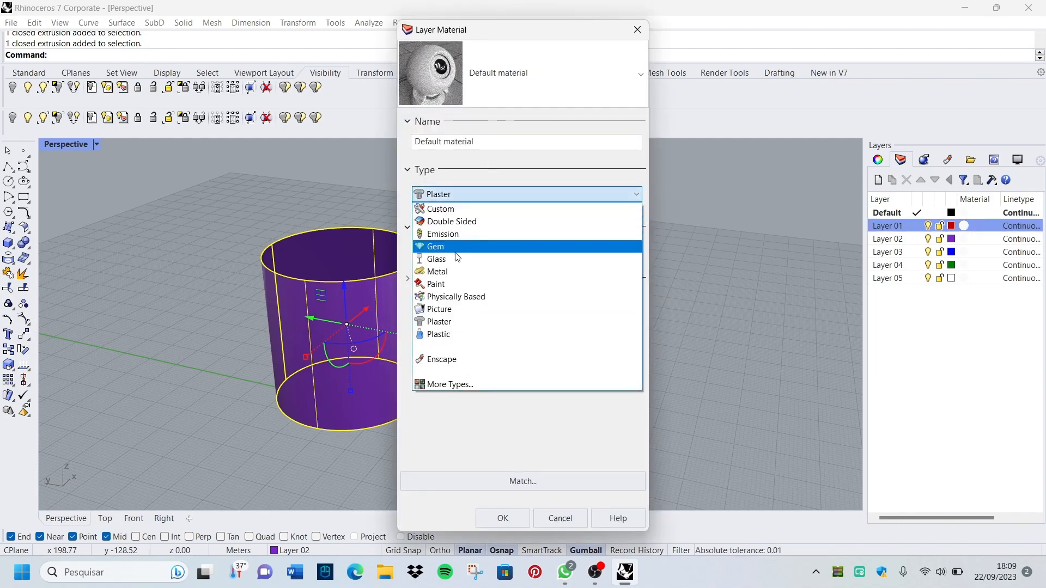
pyautogui.click(833, 265)
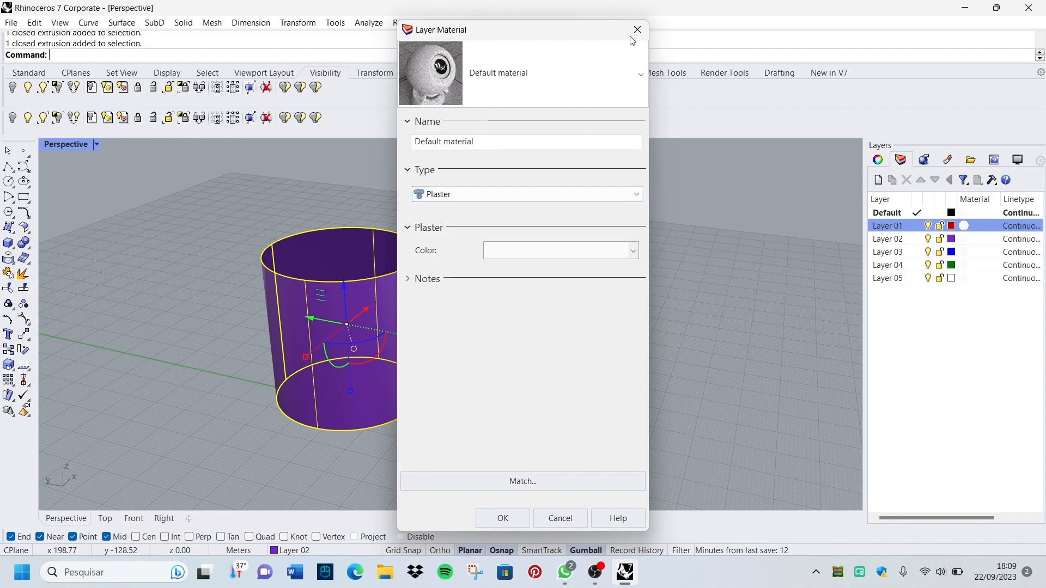
pyautogui.click(637, 30)
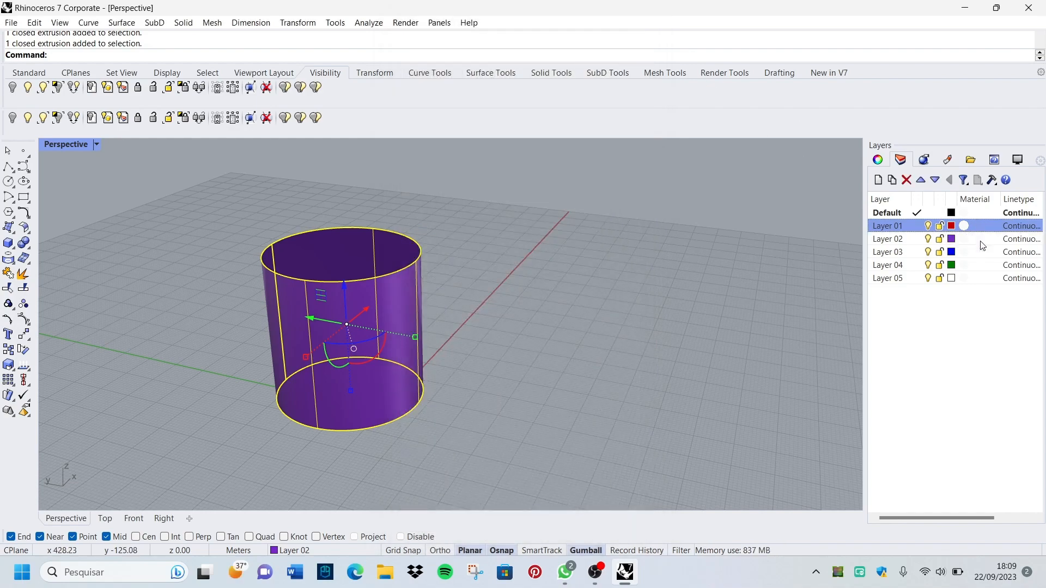
# - Choose Metal as the material type for Layer 02
pyautogui.click(977, 240)
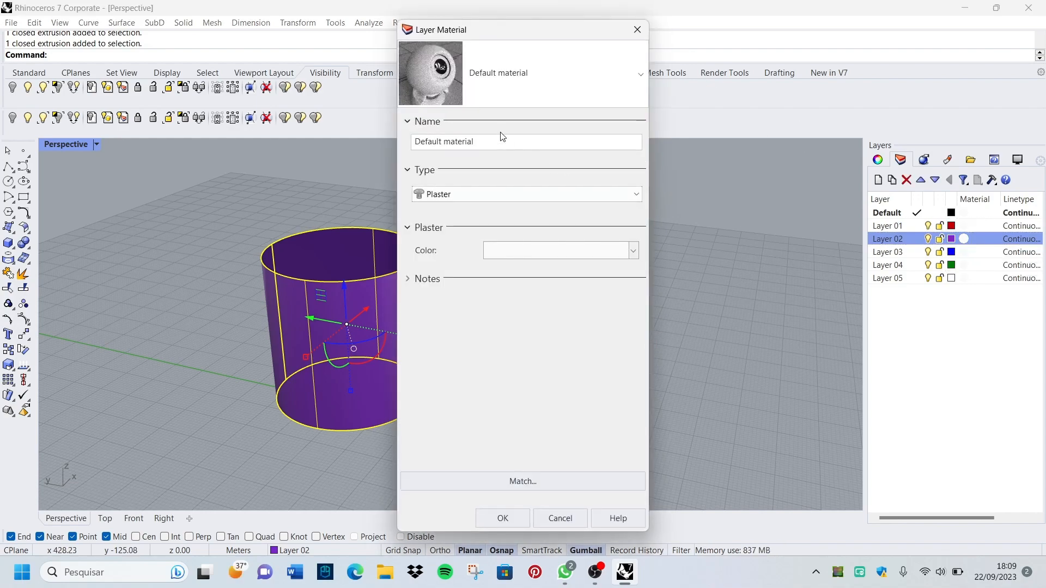
pyautogui.click(456, 196)
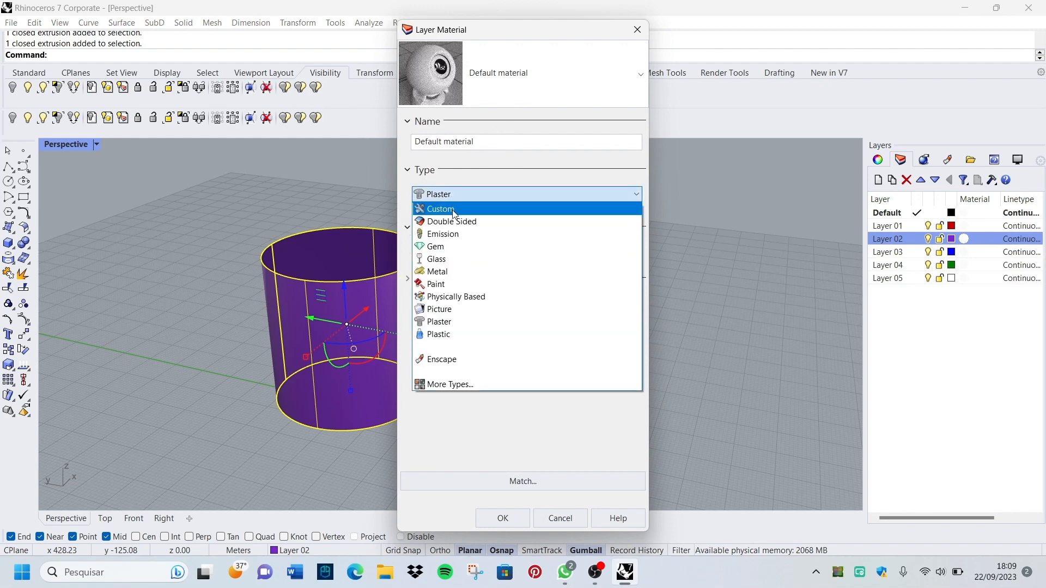
pyautogui.click(539, 83)
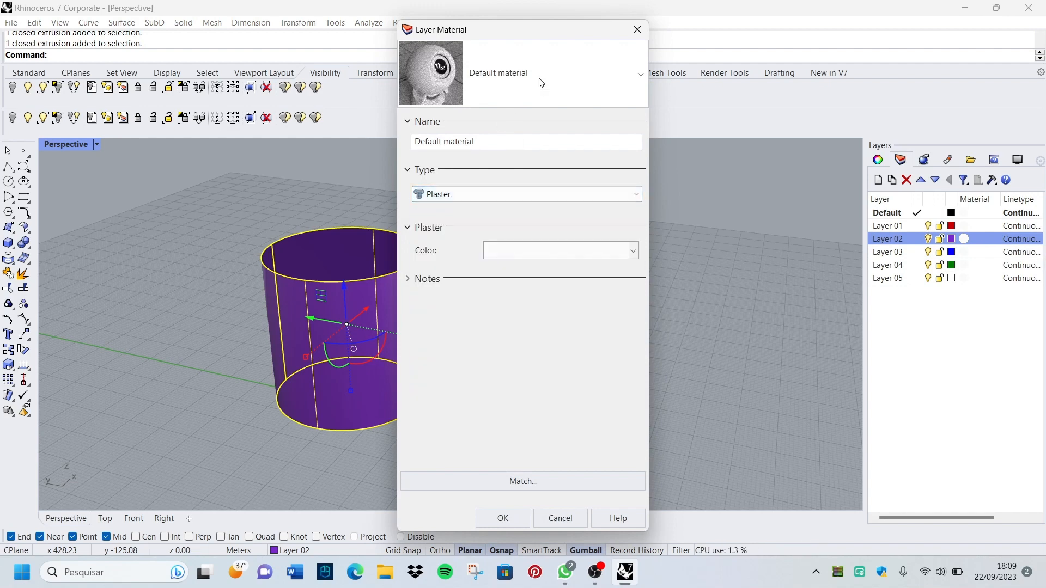
pyautogui.click(541, 83)
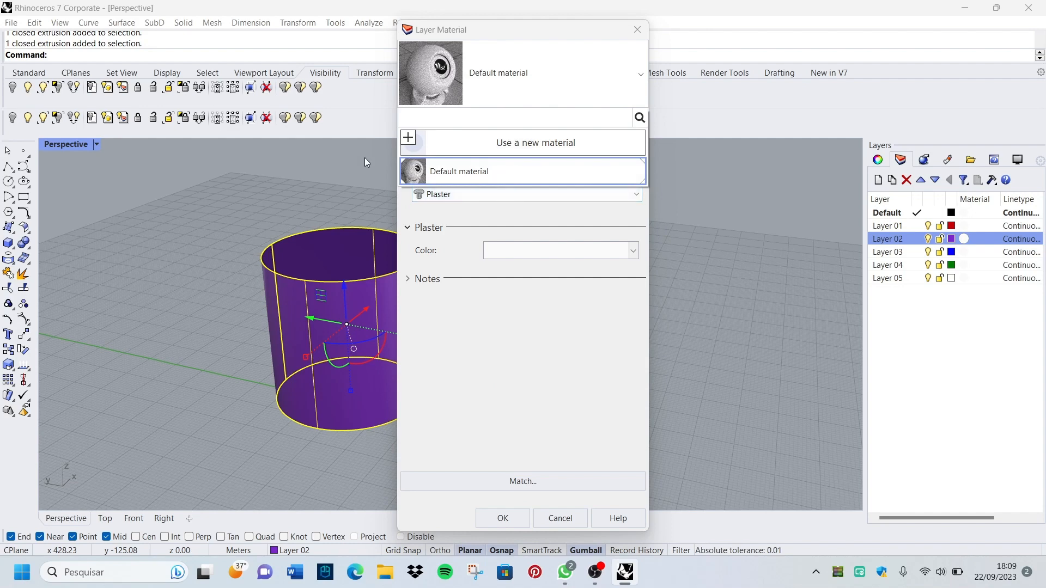
pyautogui.click(538, 76)
pyautogui.click(465, 195)
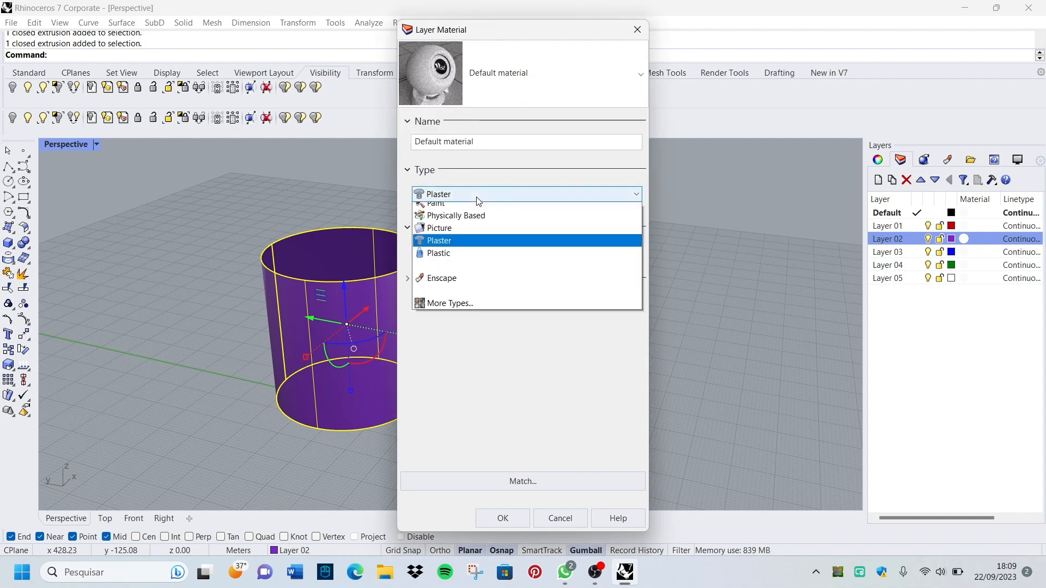
pyautogui.click(462, 271)
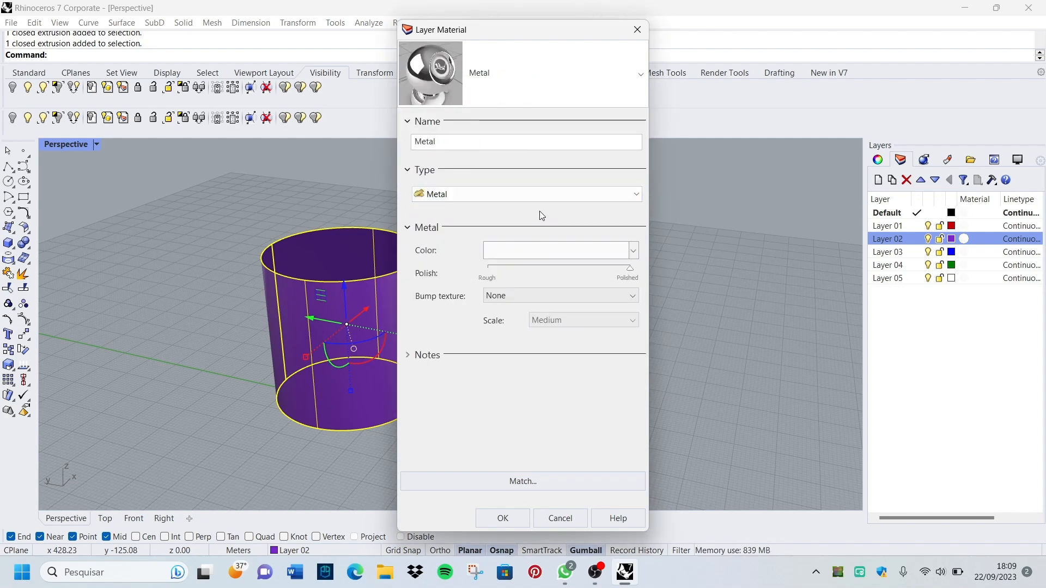
# - Give the Layer 02 metal the copper color #CA896E with a fully polished finish and apply the material
pyautogui.click(528, 251)
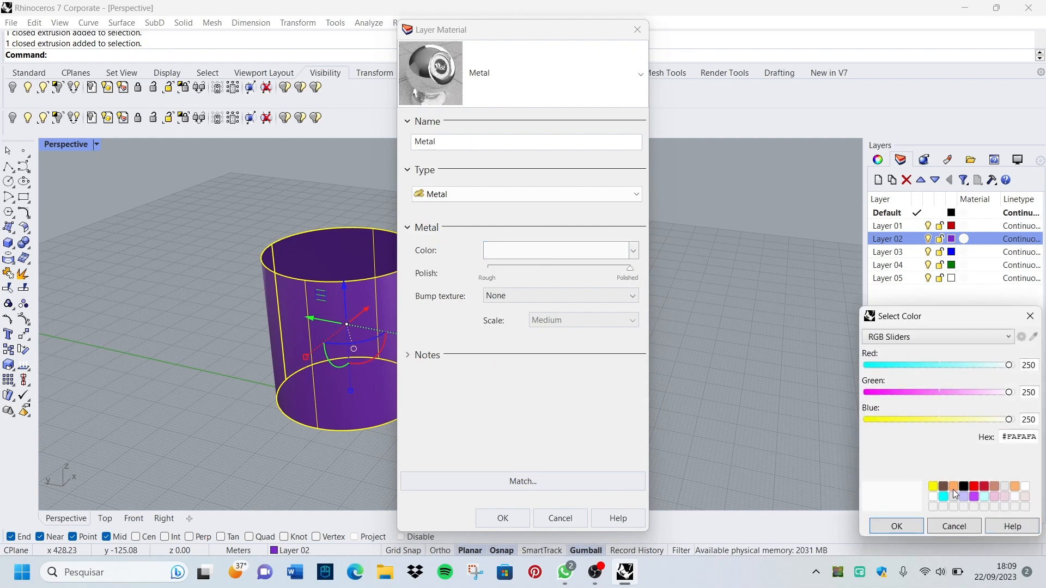
pyautogui.click(993, 486)
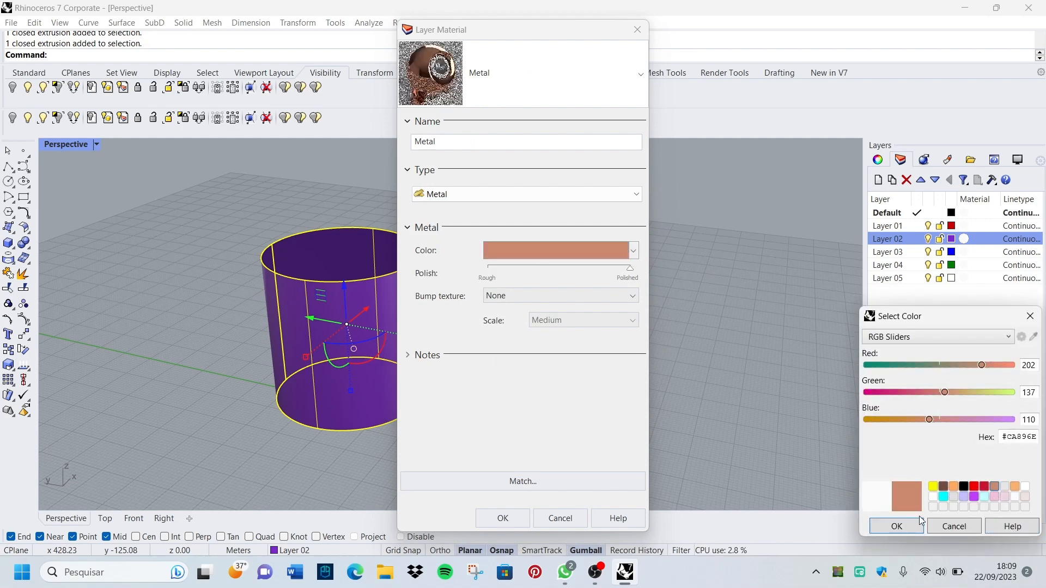
pyautogui.click(913, 525)
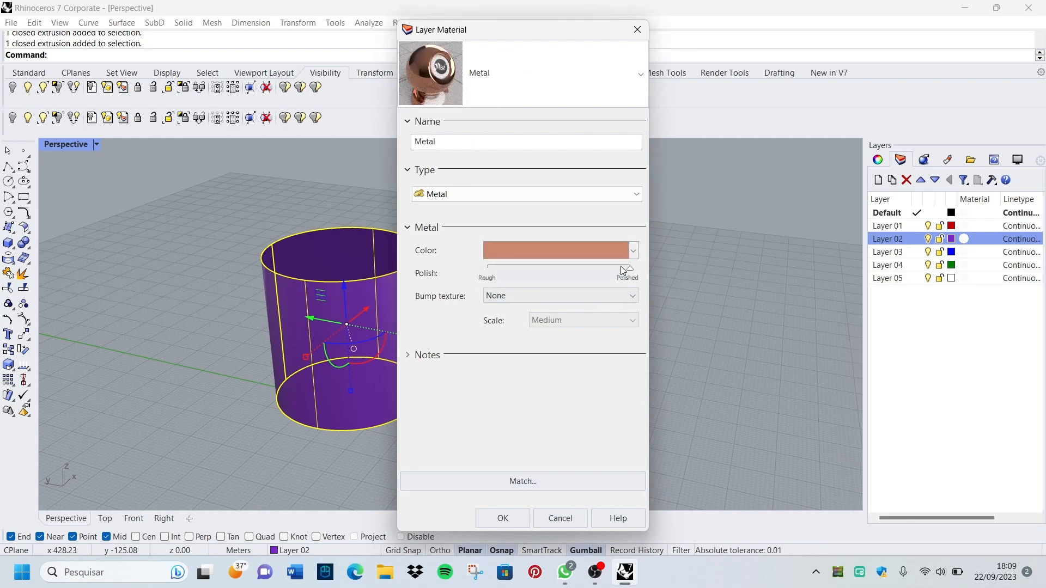
pyautogui.moveTo(630, 269); pyautogui.dragTo(688, 268)
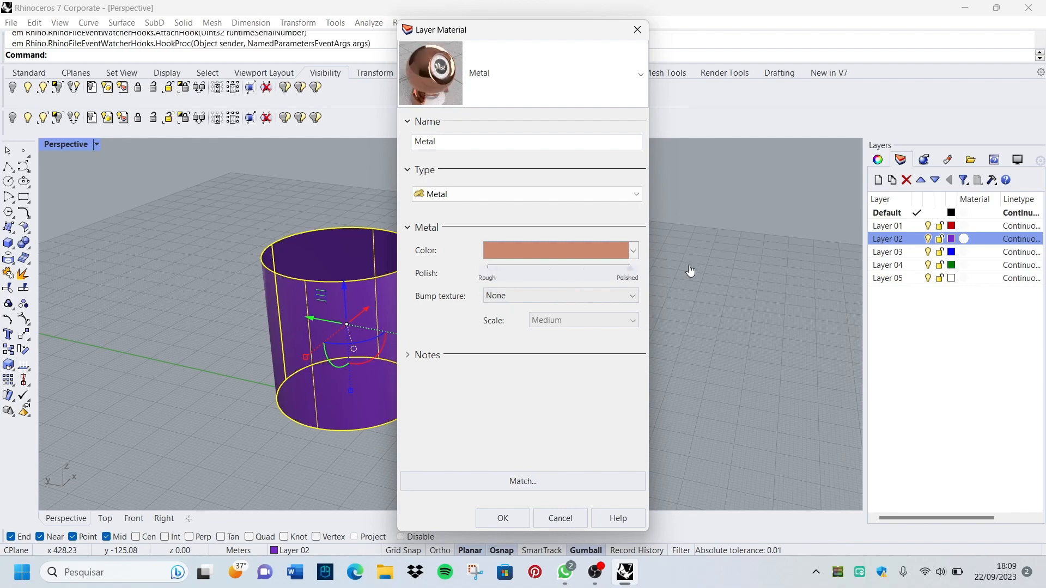
pyautogui.click(518, 516)
# - Set the Perspective viewport to Rendered display mode and select the cylinder
pyautogui.click(572, 345)
pyautogui.moveTo(572, 345); pyautogui.dragTo(508, 286, button='right')
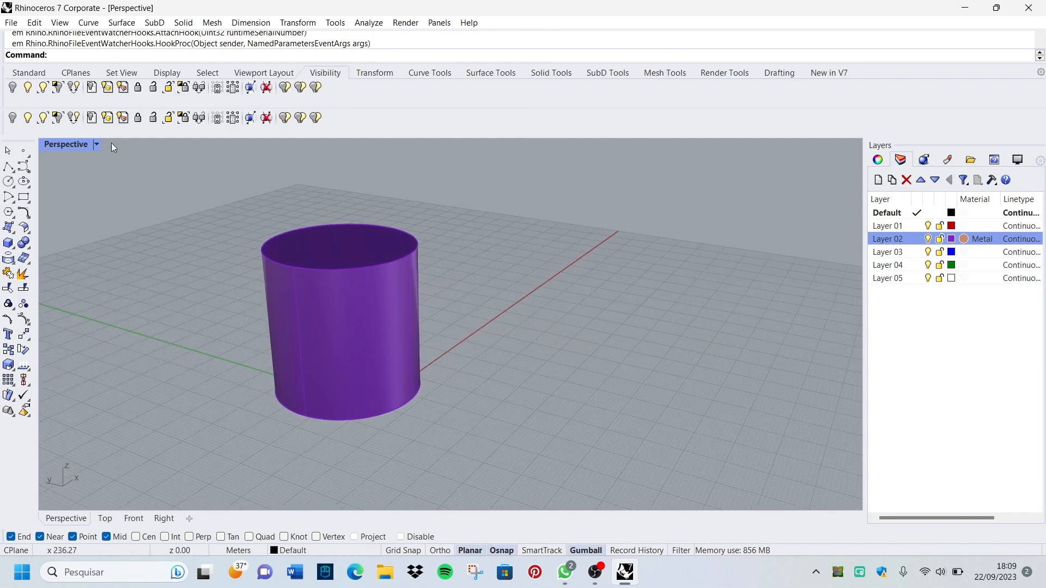
pyautogui.click(97, 145)
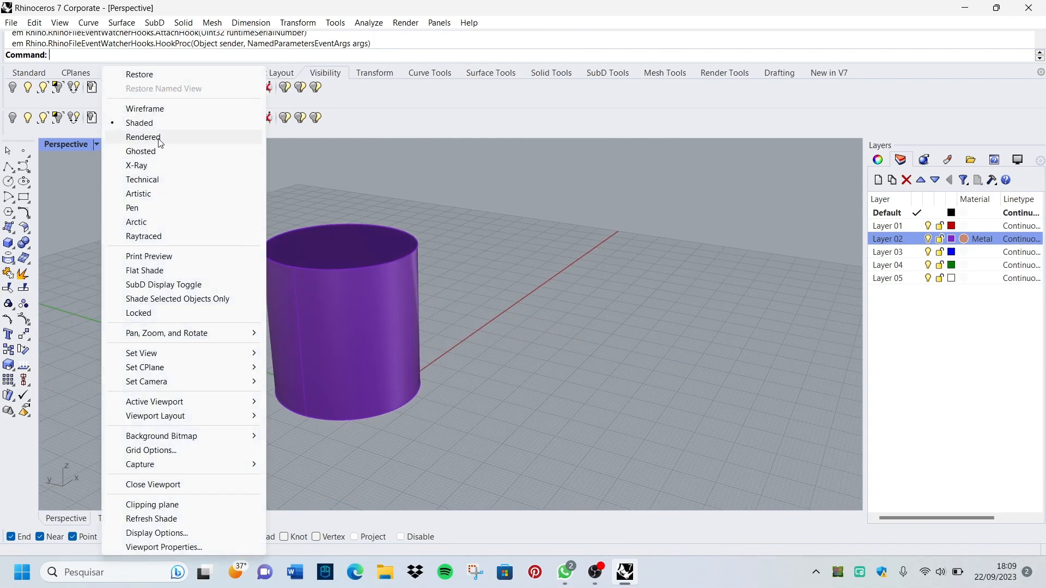
pyautogui.click(140, 136)
pyautogui.moveTo(272, 314); pyautogui.dragTo(406, 288, button='right')
pyautogui.click(407, 287)
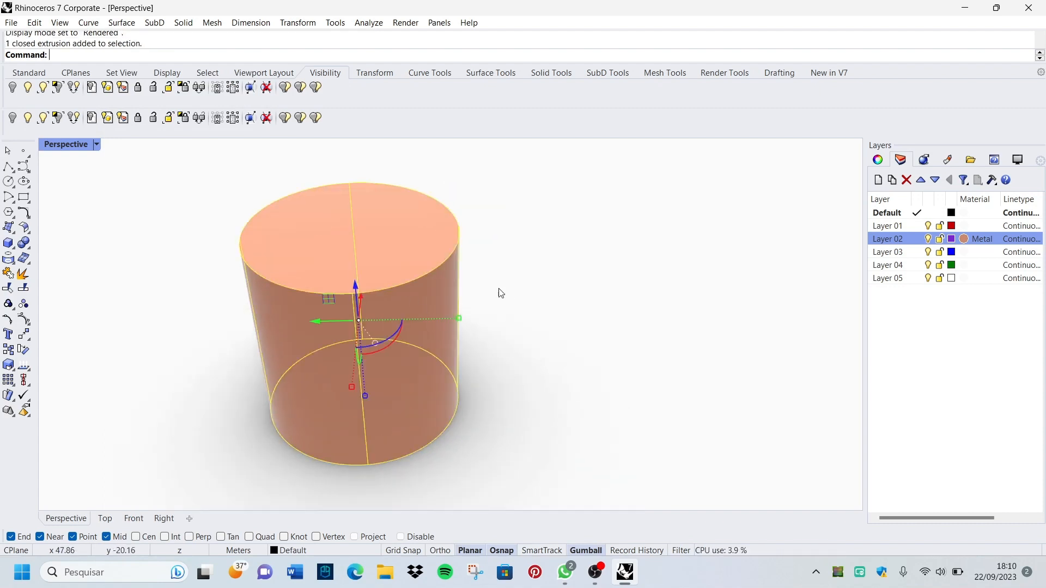
# - Look through the rendering settings for renderer, view, resolution, backdrop and lighting
pyautogui.click(924, 159)
pyautogui.click(949, 201)
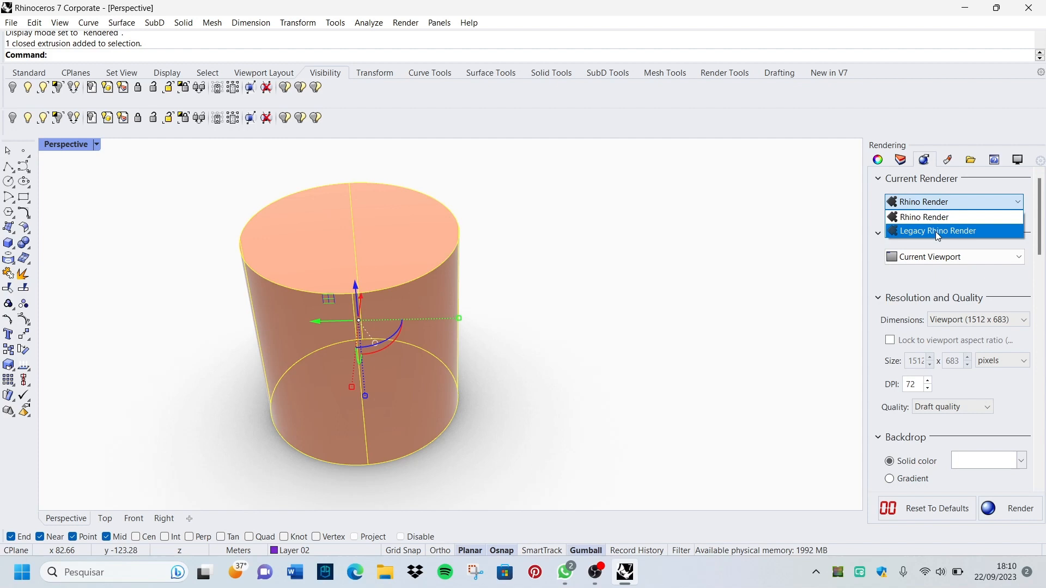
pyautogui.click(944, 187)
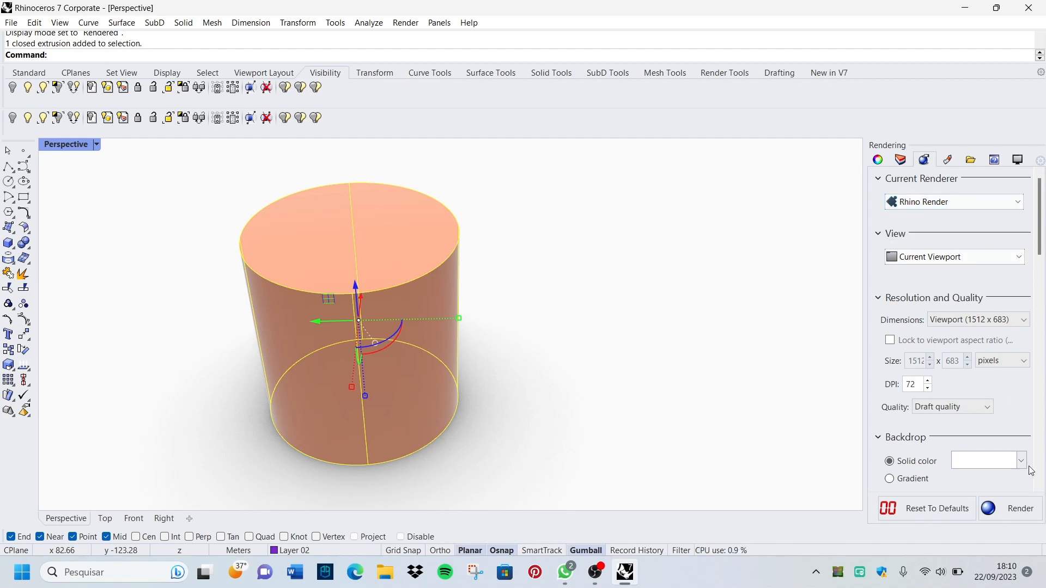
pyautogui.scroll(-5, 958, 371)
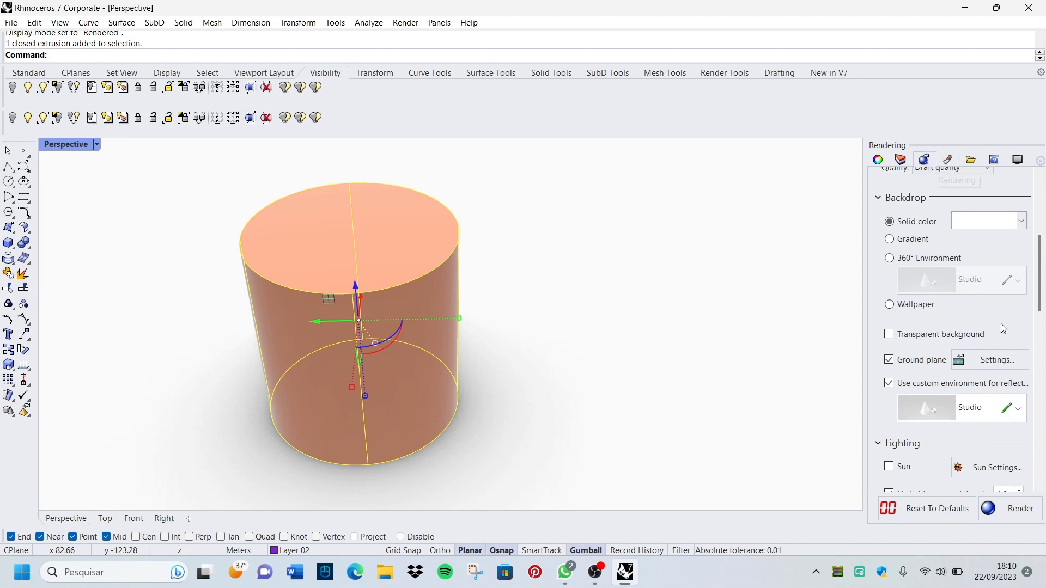
pyautogui.scroll(3, 1007, 390)
pyautogui.scroll(2, 1006, 393)
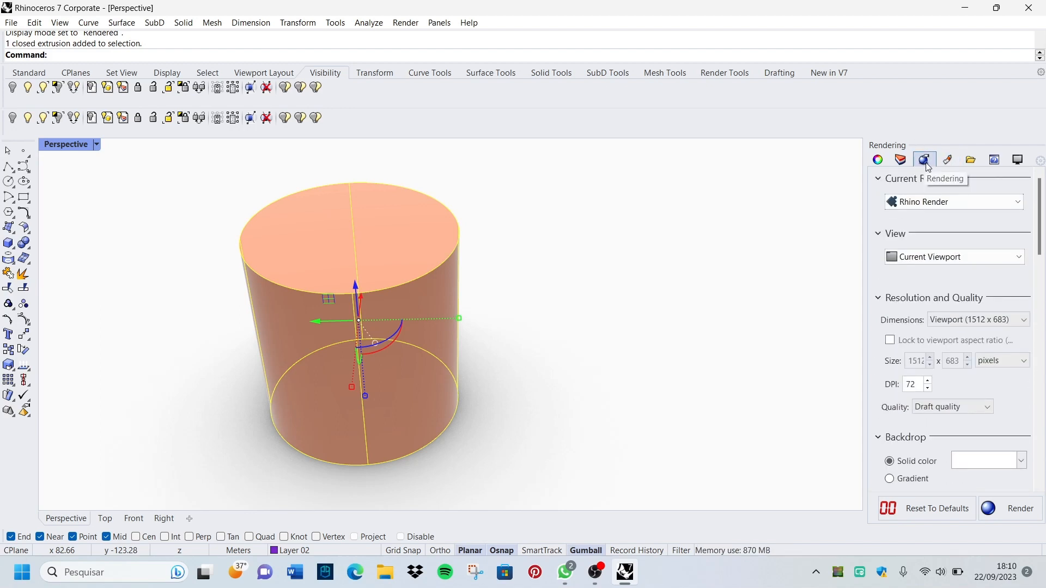
# - Browse the material and environment folders in the Render Content library
pyautogui.click(971, 160)
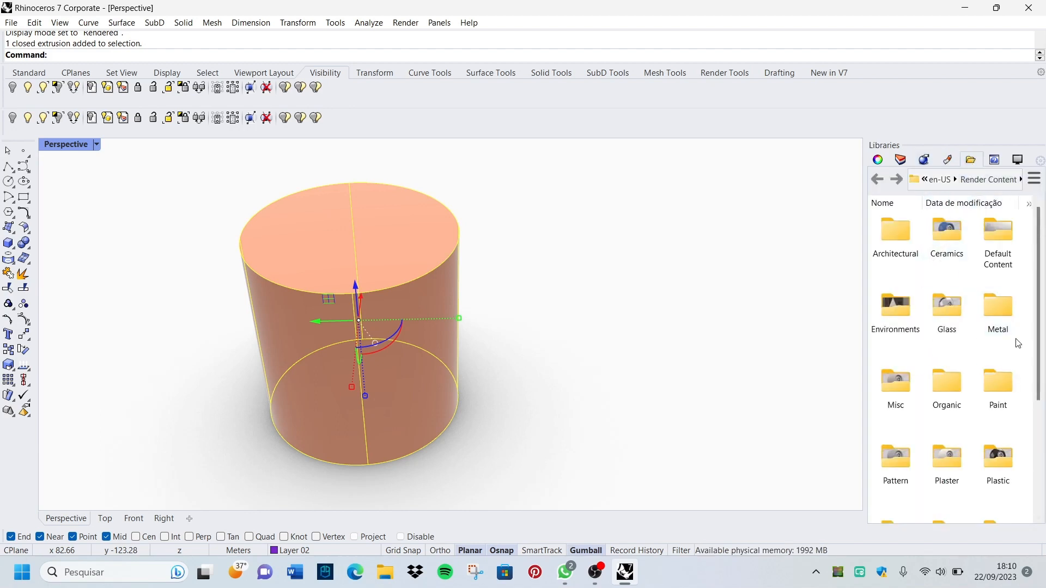
pyautogui.scroll(-3, 996, 348)
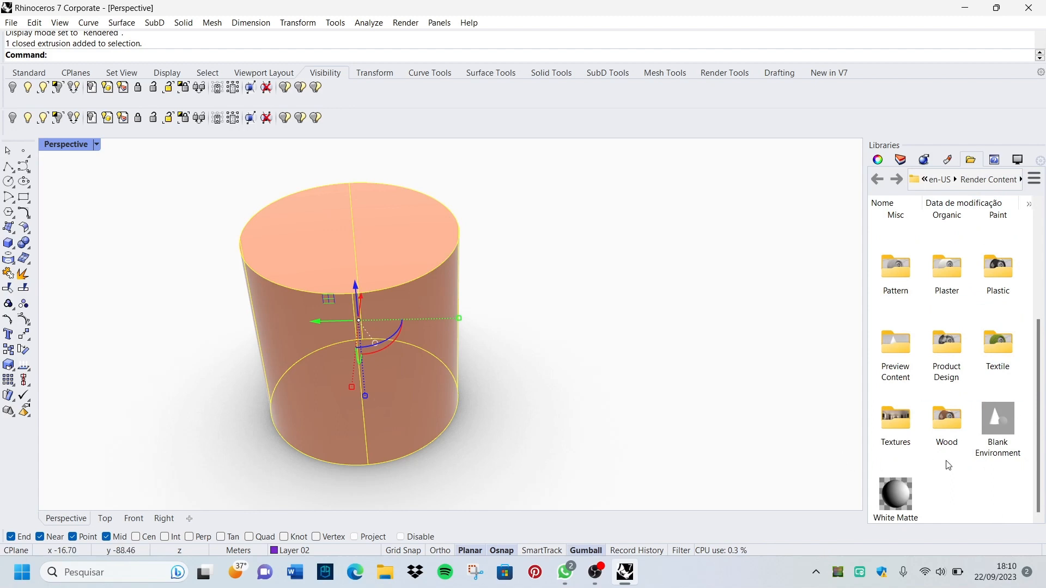
pyautogui.scroll(1, 948, 458)
pyautogui.scroll(-1, 946, 451)
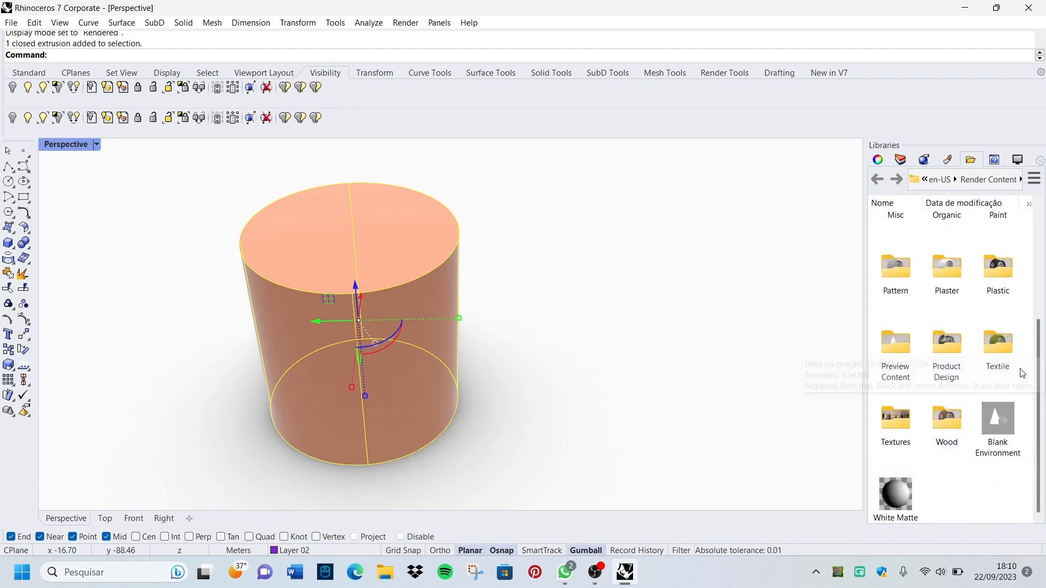
pyautogui.click(959, 186)
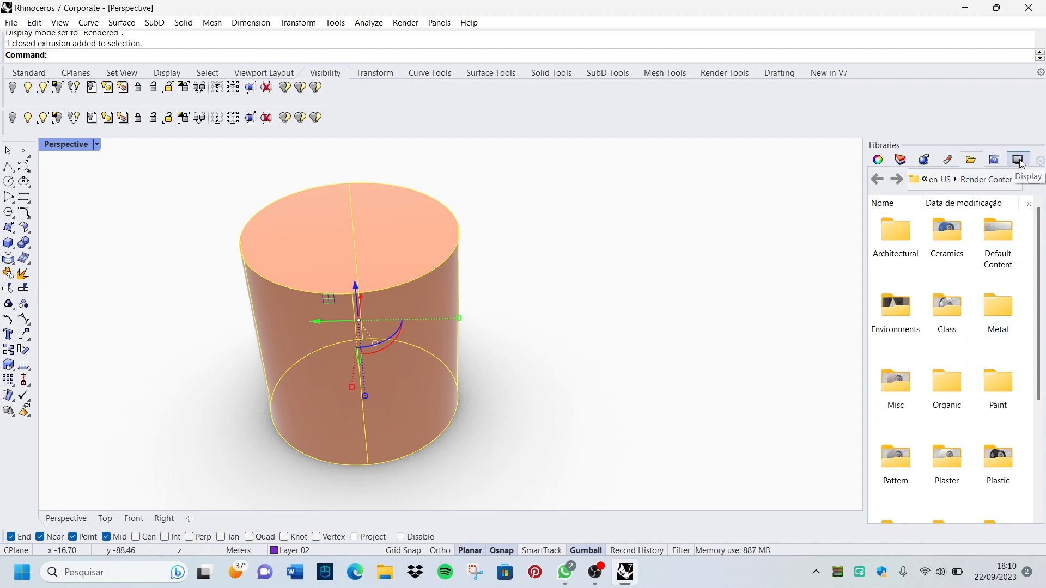
# - Return to the object properties and delete the copper cylinder
pyautogui.click(877, 159)
pyautogui.scroll(-4, 549, 423)
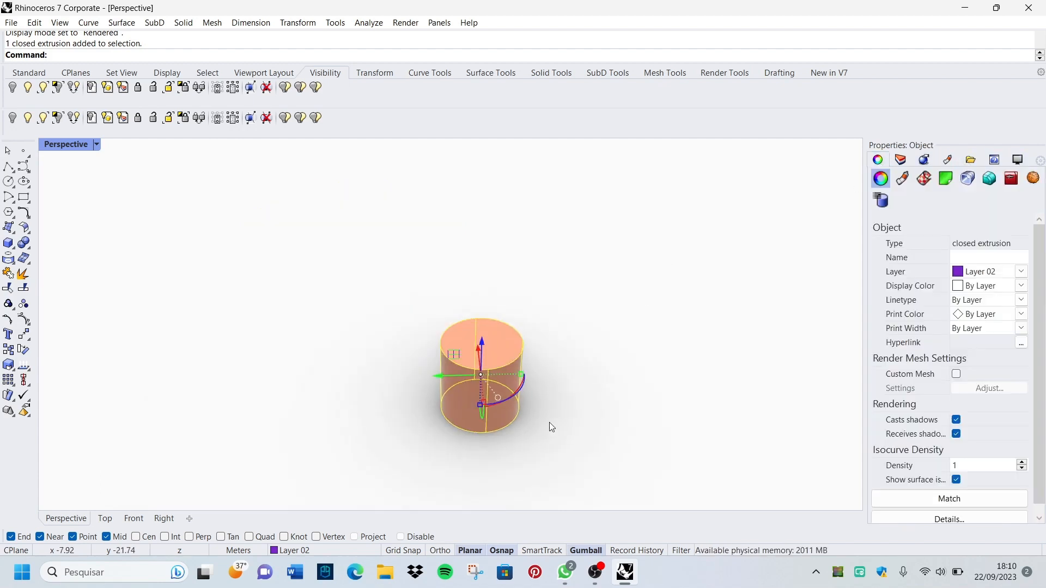
pyautogui.moveTo(574, 343); pyautogui.dragTo(550, 344, button='right')
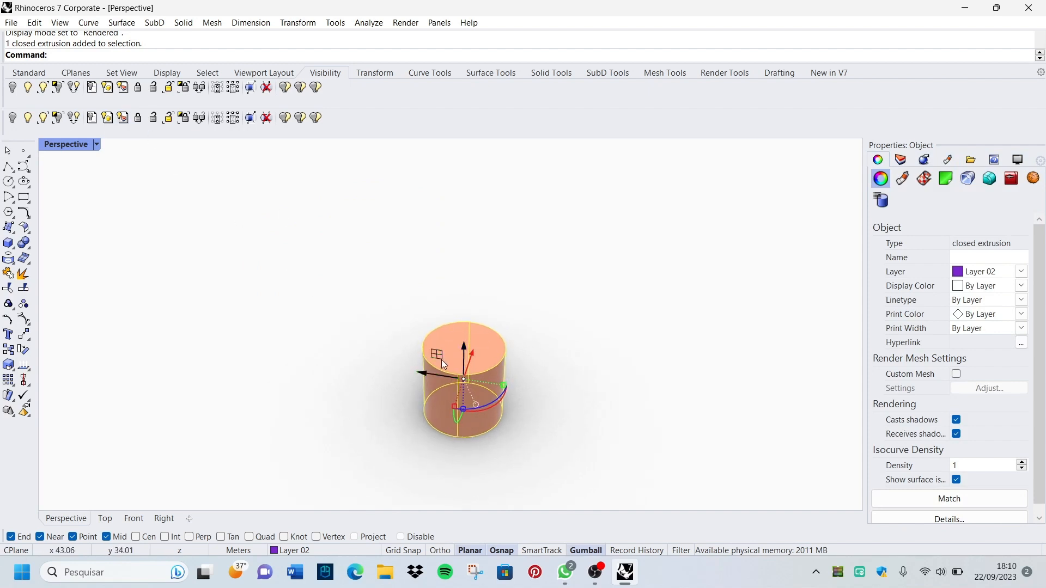
pyautogui.press('Escape')
pyautogui.scroll(2, 487, 422)
pyautogui.click(472, 346)
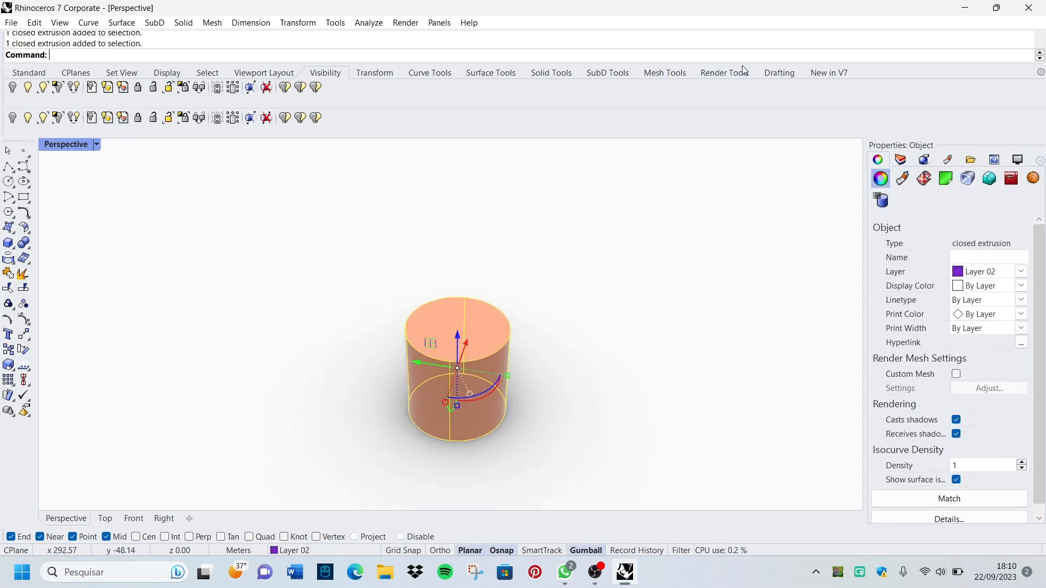
pyautogui.press('Escape')
pyautogui.click(492, 416)
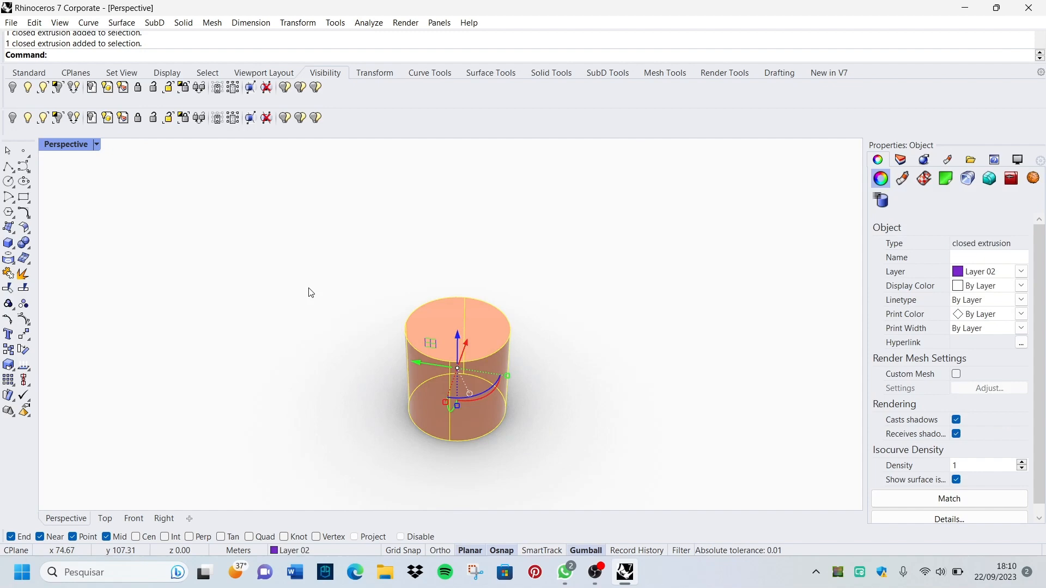
pyautogui.press('Delete')
# - Set the Perspective viewport to Ghosted display mode
pyautogui.click(97, 144)
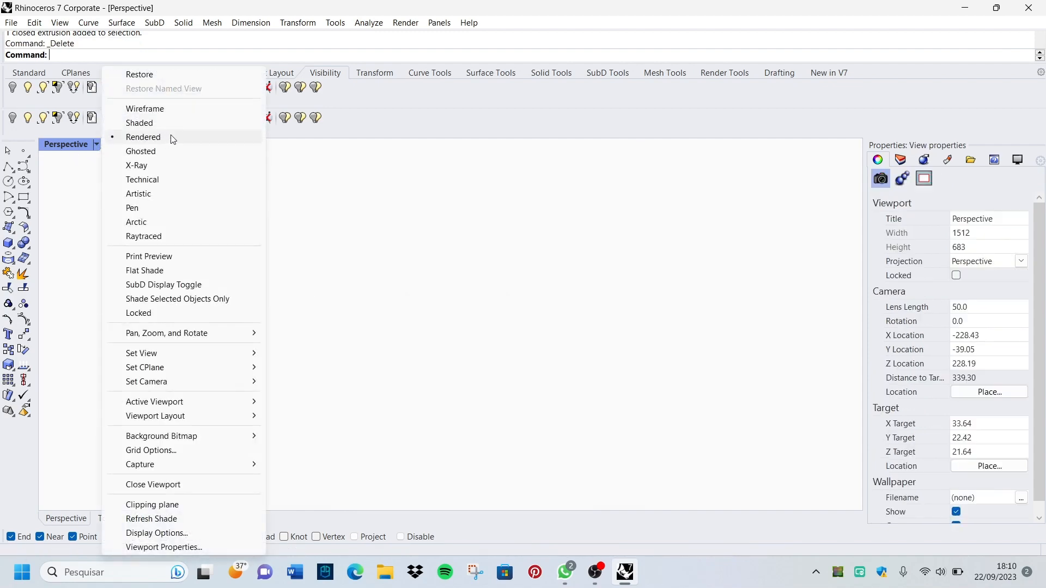
pyautogui.click(174, 151)
pyautogui.scroll(-3, 362, 370)
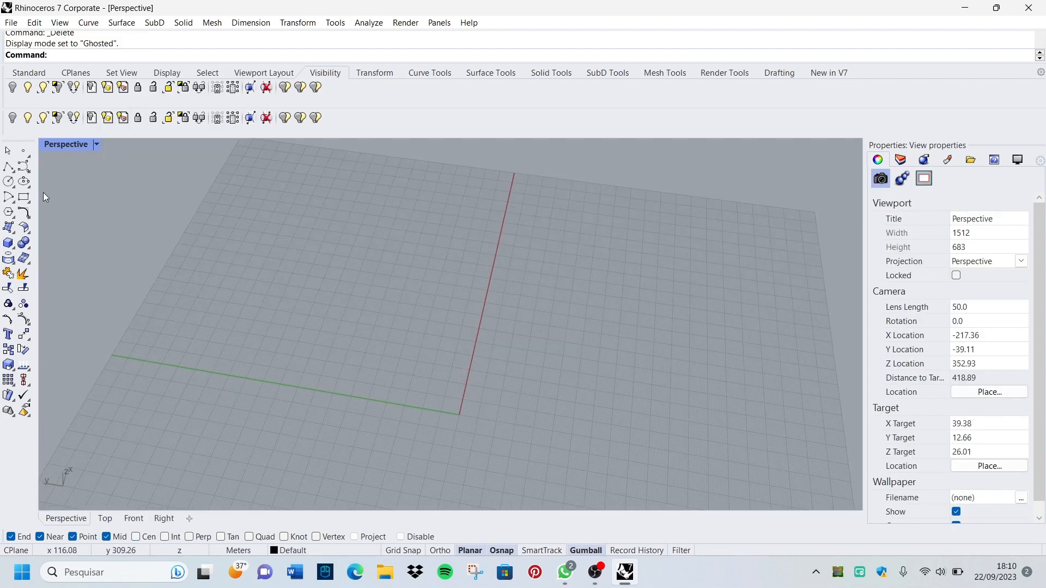
# - Draw a corner-to-corner rectangle from beside the origin to about x 55, y -53 on the construction plane
pyautogui.click(24, 197)
pyautogui.click(439, 410)
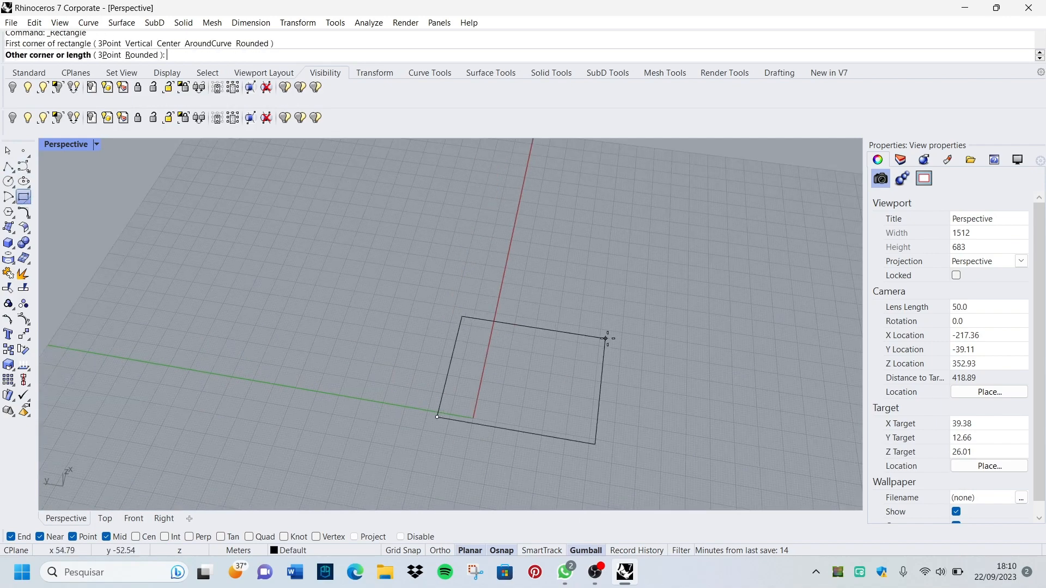
pyautogui.click(604, 338)
pyautogui.scroll(5, 611, 339)
pyautogui.moveTo(524, 401); pyautogui.dragTo(528, 387, button='right')
pyautogui.scroll(-6, 529, 387)
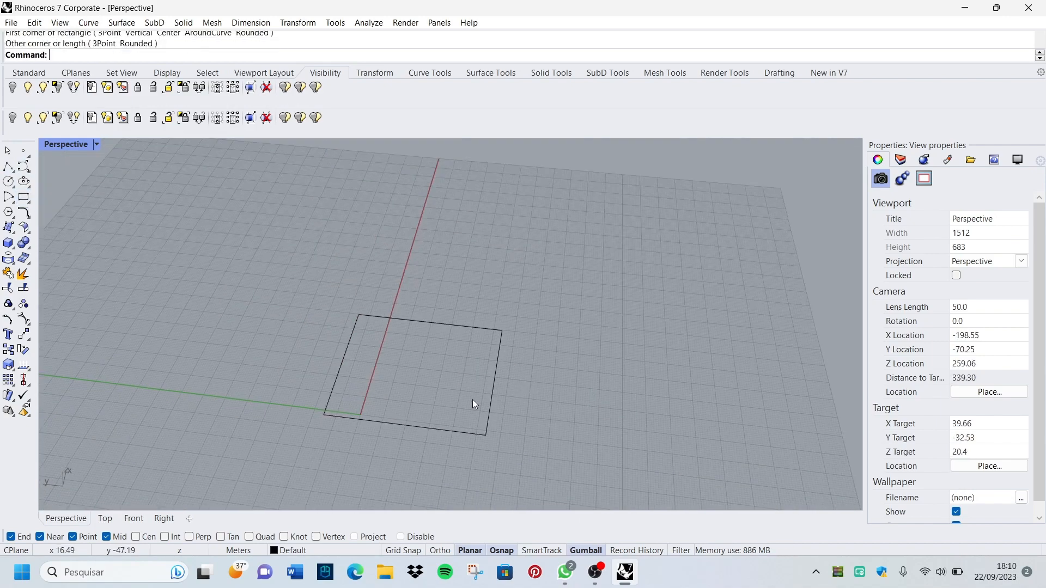
# - Add a linear dimension along the rectangle's edge at about y -53, placing the dimension line just outside the rectangle
pyautogui.scroll(2, 473, 400)
pyautogui.click(776, 73)
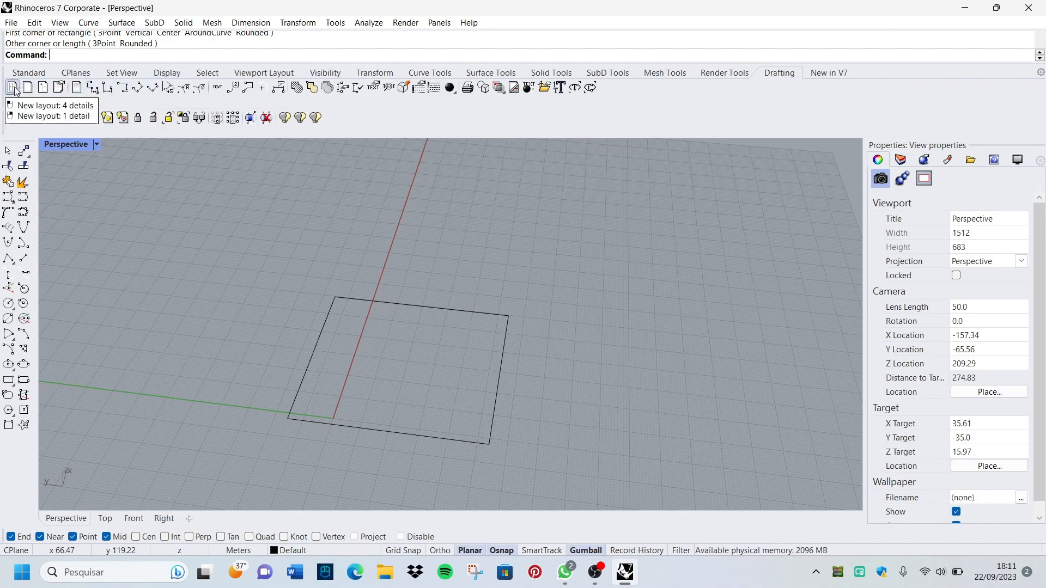
pyautogui.click(93, 90)
pyautogui.scroll(-1, 455, 350)
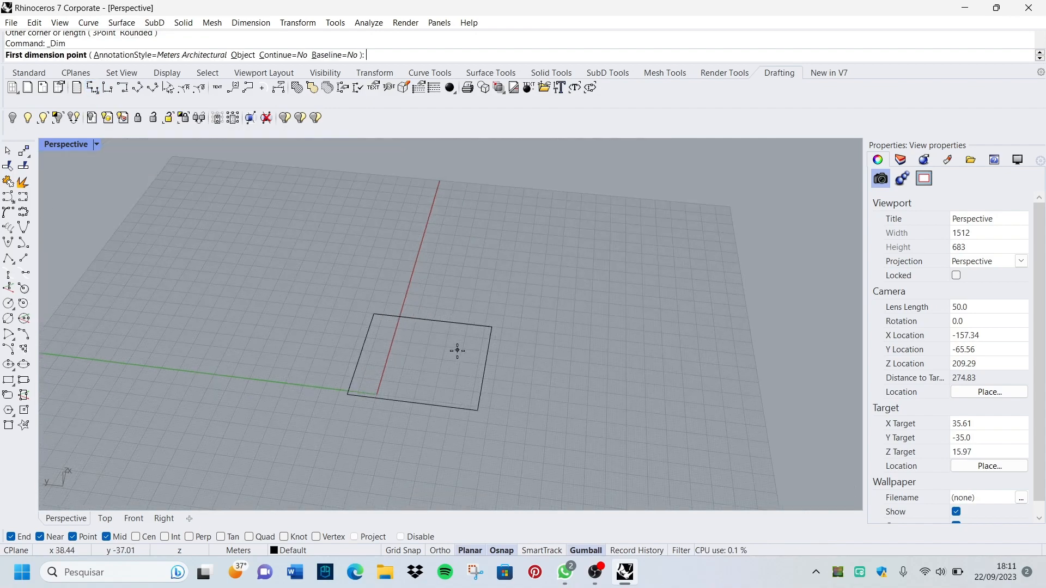
pyautogui.click(478, 420)
pyautogui.click(496, 316)
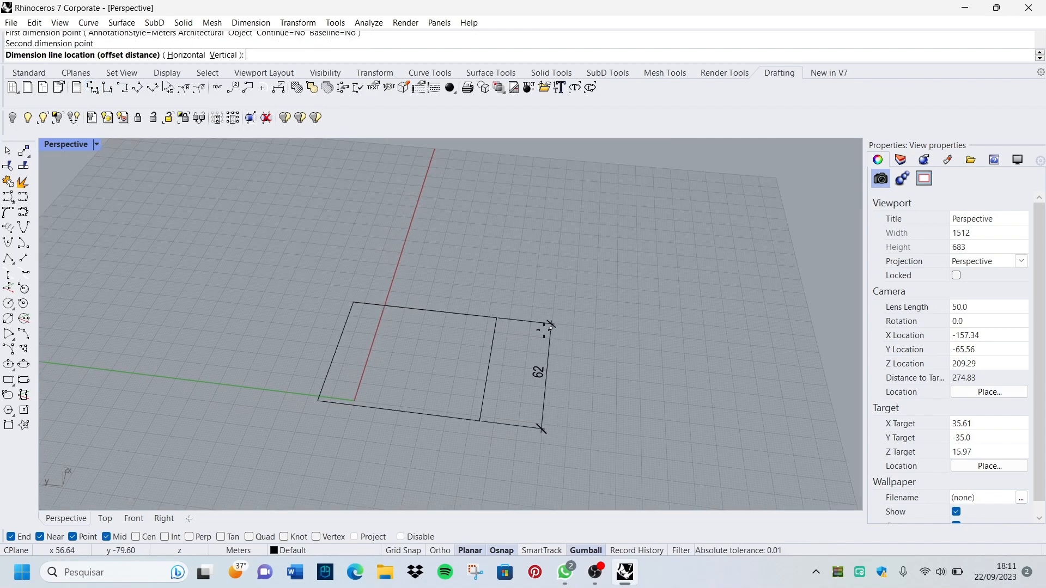
pyautogui.scroll(2, 544, 329)
pyautogui.click(510, 327)
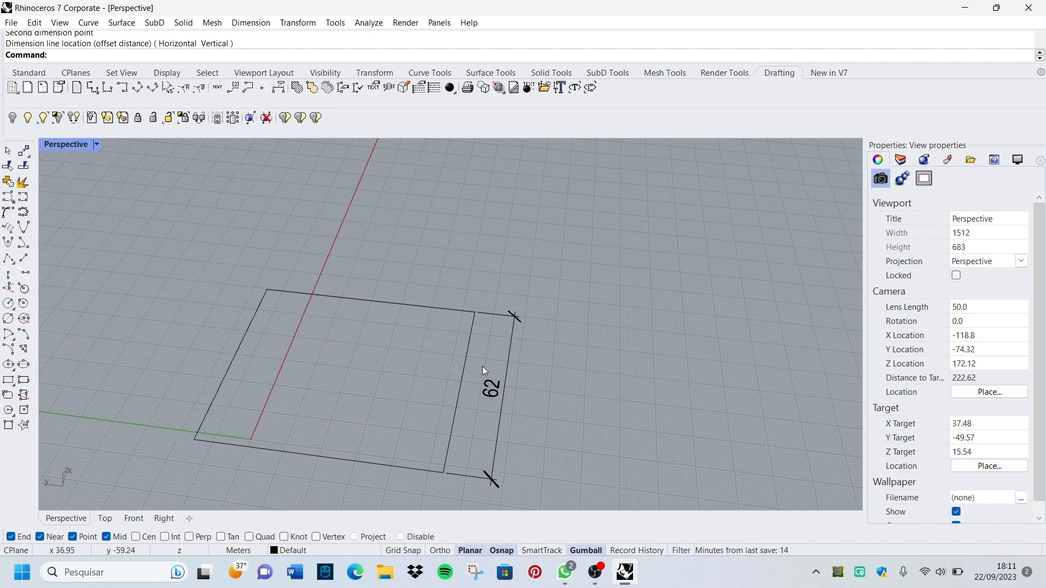
# - Apply the Meters Small annotation style to the rectangle's linear dimension
pyautogui.click(509, 375)
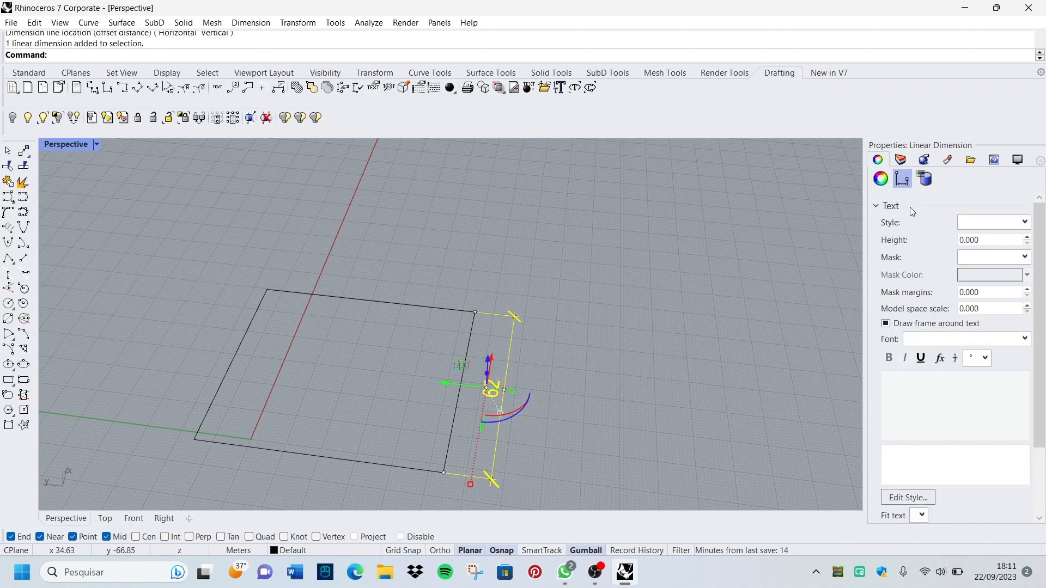
pyautogui.click(994, 223)
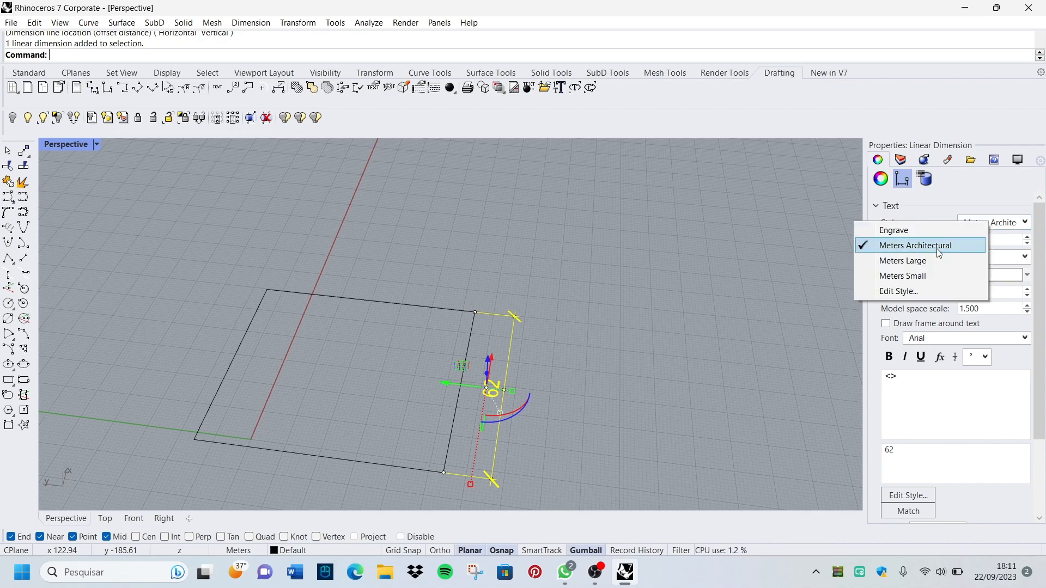
pyautogui.click(919, 277)
pyautogui.scroll(5, 531, 403)
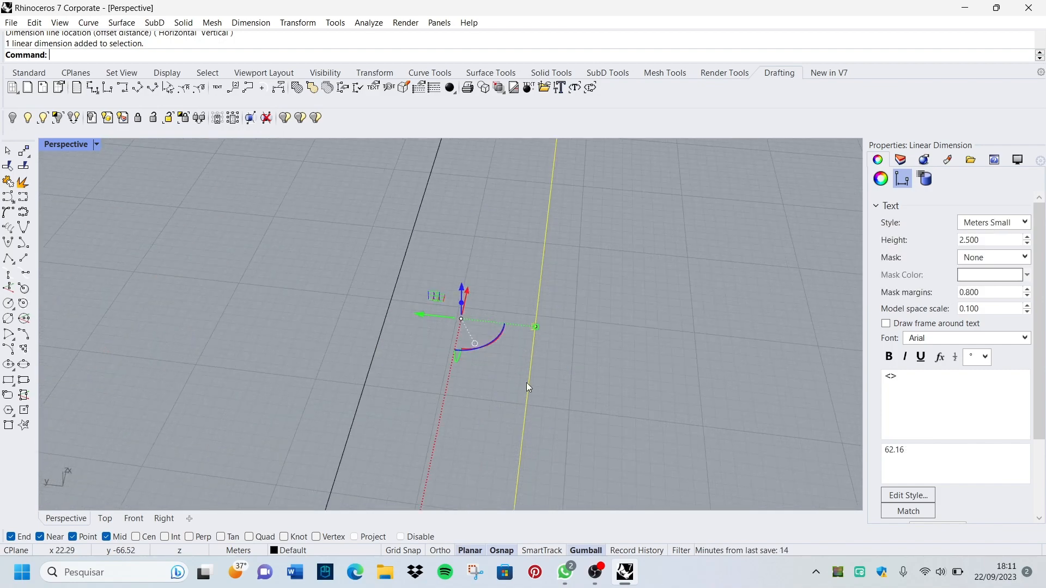
pyautogui.scroll(2, 548, 296)
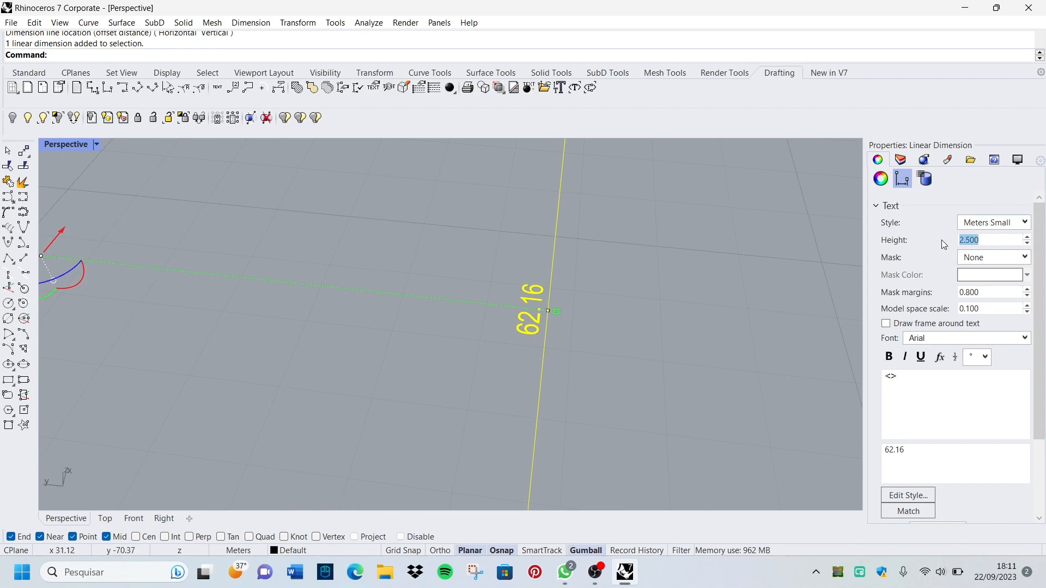
# - Increase the dimension's text height to 3 and finally to 5
pyautogui.write('3')
pyautogui.press('Return')
pyautogui.scroll(-3, 481, 325)
pyautogui.moveTo(517, 314); pyautogui.dragTo(577, 368, button='right')
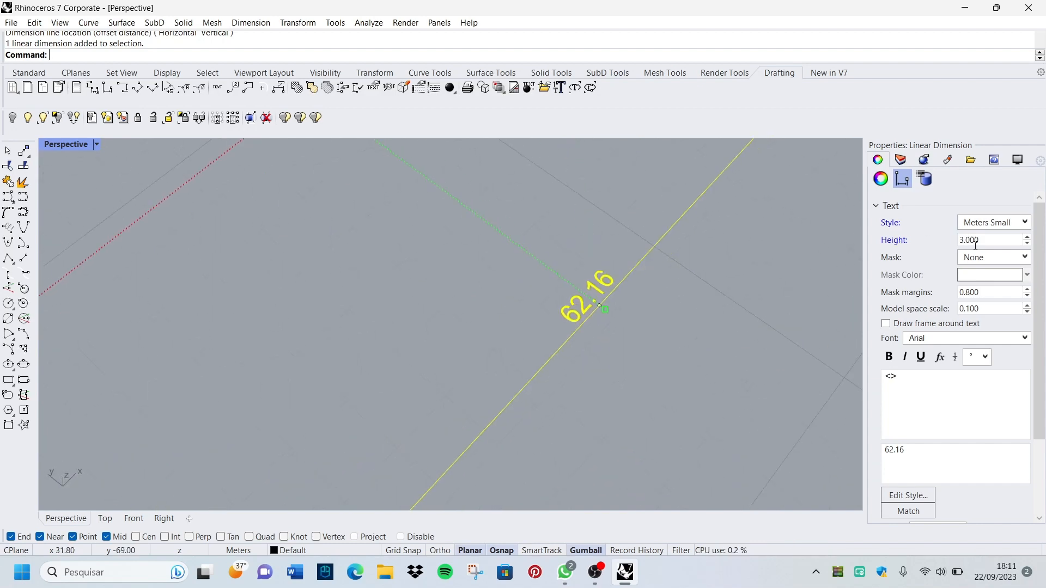
pyautogui.write('5')
pyautogui.scroll(-5, 718, 299)
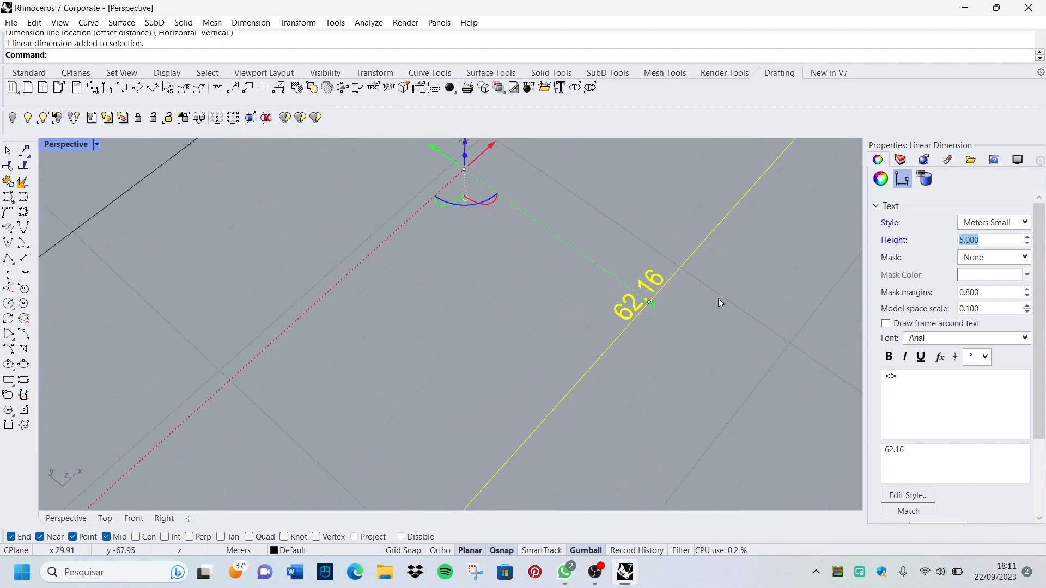
# - Give the dimension text a Solid Color mask
pyautogui.click(989, 258)
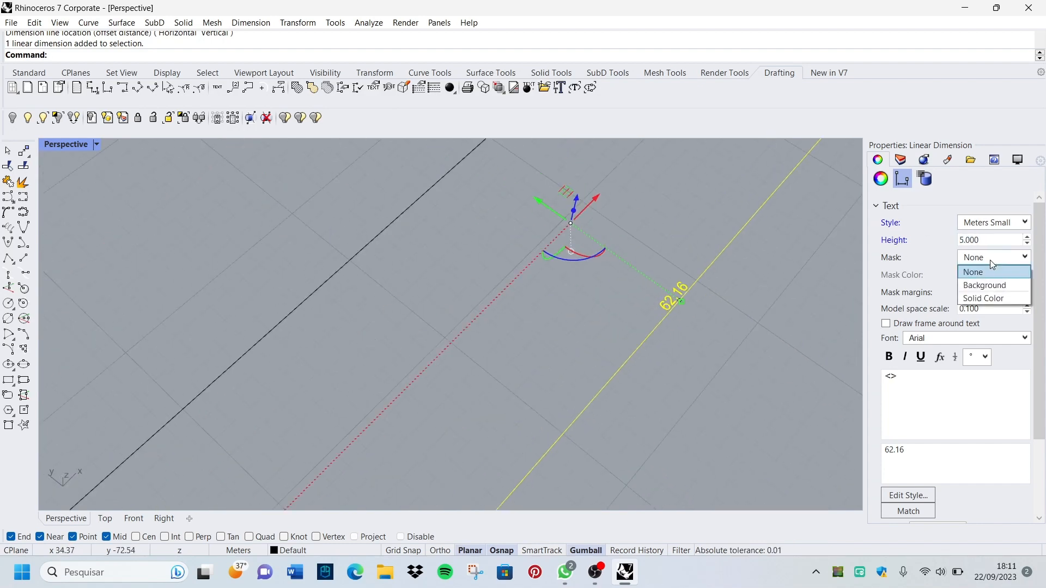
pyautogui.click(1000, 297)
pyautogui.scroll(5, 731, 303)
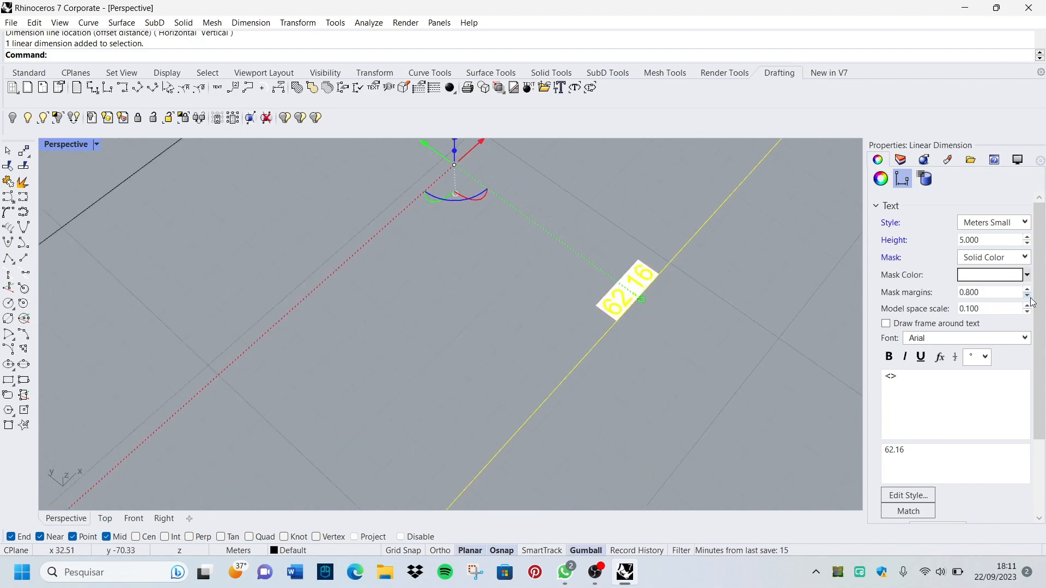
pyautogui.scroll(-8, 678, 330)
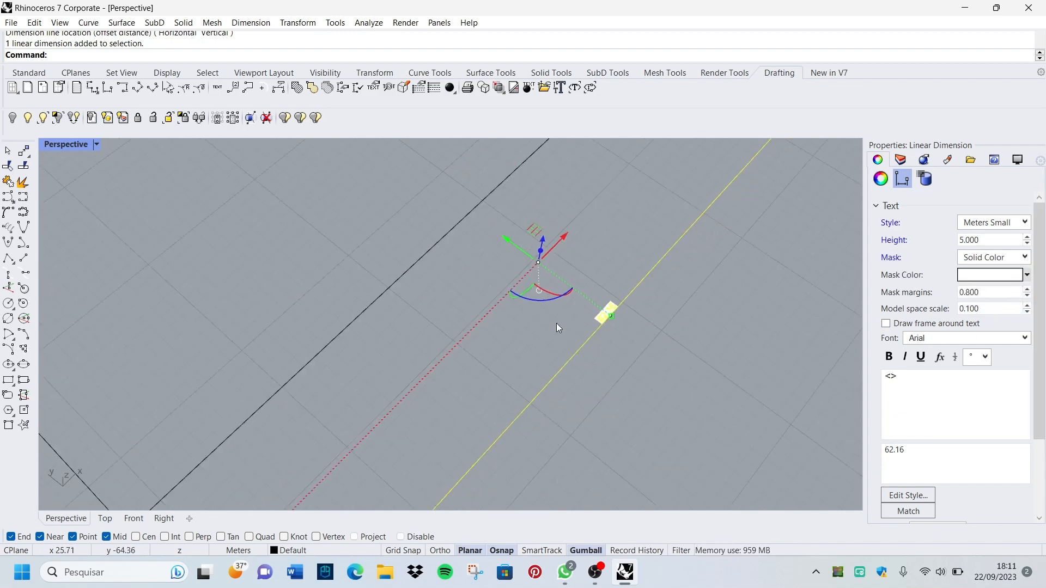
pyautogui.moveTo(557, 323); pyautogui.dragTo(708, 324, button='right')
# - Change the dimension text font to Arial Unicode MS and inspect the text up close
pyautogui.click(1026, 338)
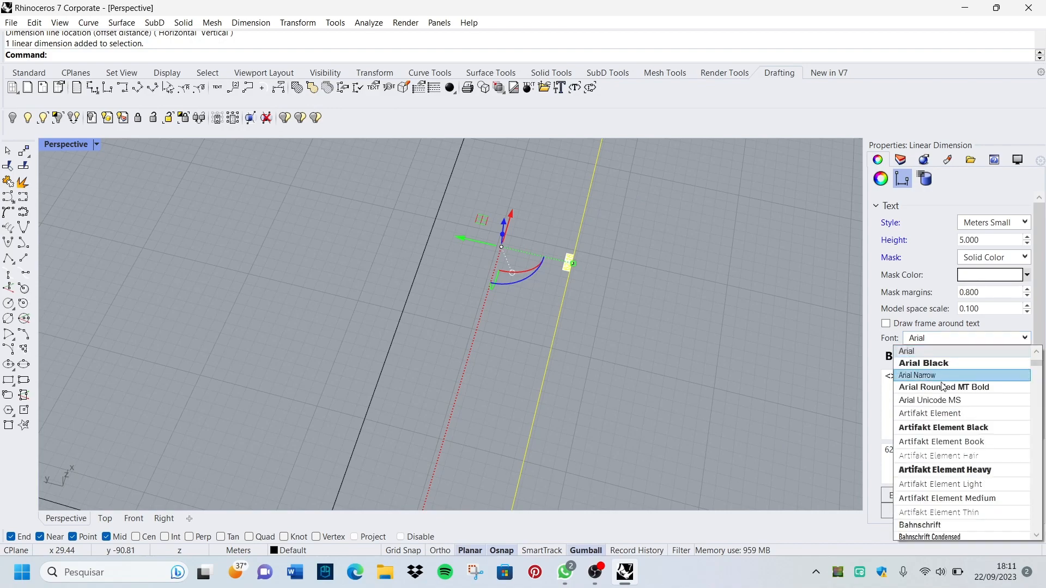
pyautogui.click(936, 399)
pyautogui.scroll(-8, 642, 329)
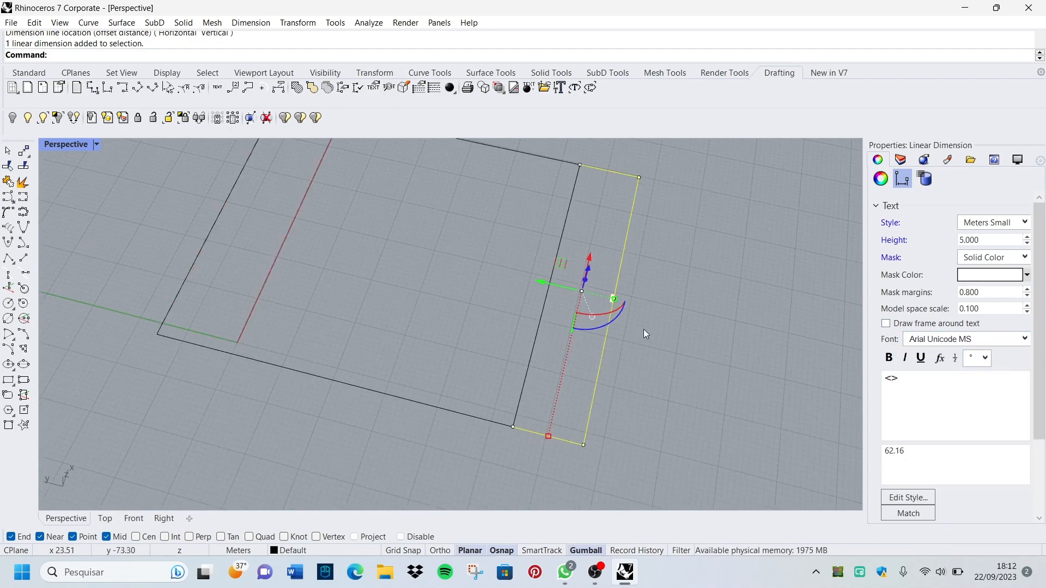
pyautogui.moveTo(642, 329); pyautogui.dragTo(536, 330, button='right')
pyautogui.scroll(15, 626, 323)
pyautogui.scroll(-5, 600, 329)
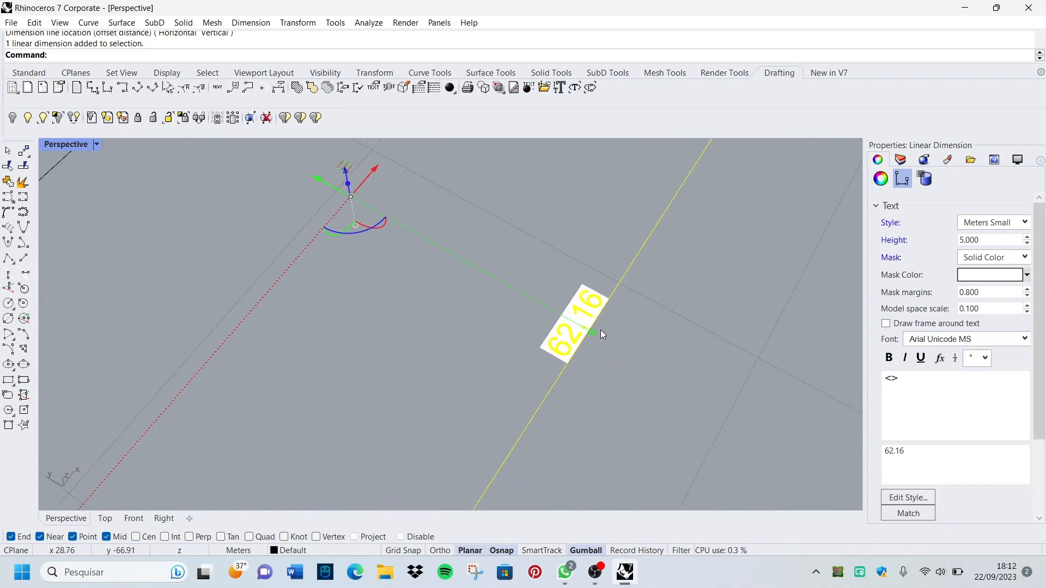
pyautogui.moveTo(600, 329)
pyautogui.mouseDown(button='right')
pyautogui.moveTo(511, 364)
pyautogui.moveTo(385, 366)
pyautogui.mouseUp(button='right')
pyautogui.scroll(2, 384, 237)
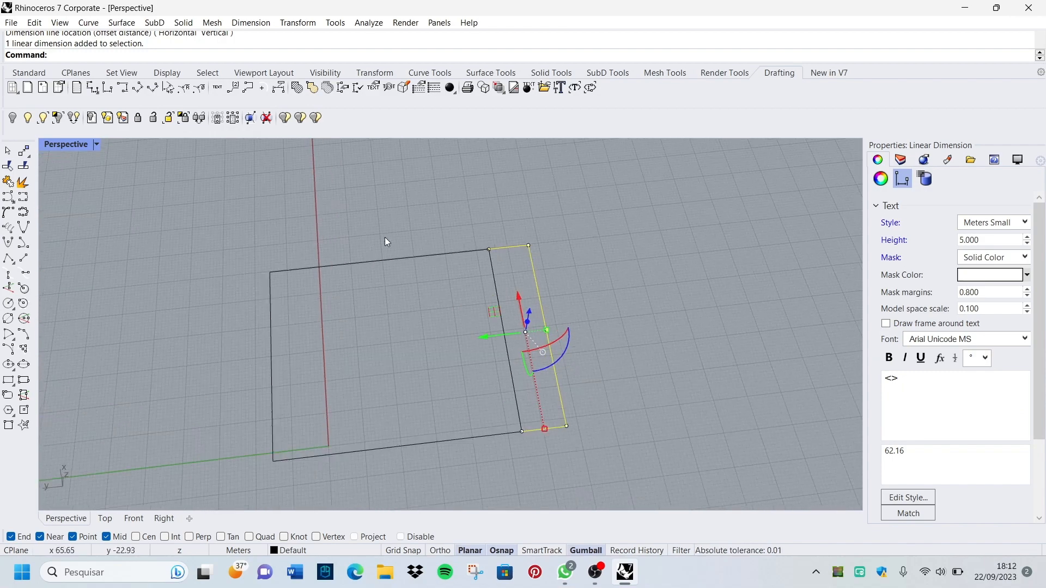
# - Hatch the interior of the rectangle with the Grid60 pattern, using the rectangle curve as boundary
pyautogui.click(297, 87)
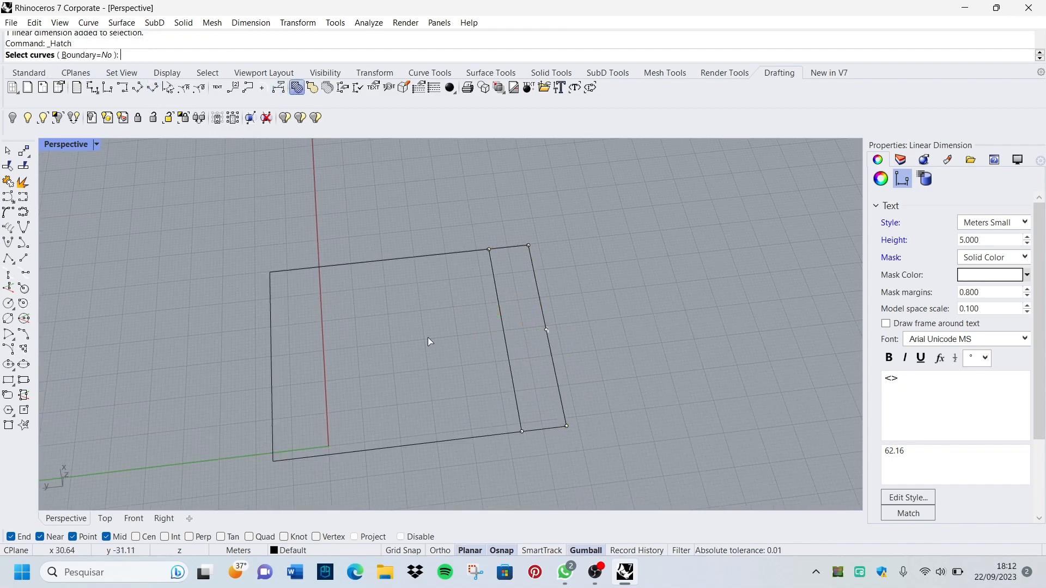
pyautogui.click(420, 259)
pyautogui.press('Return')
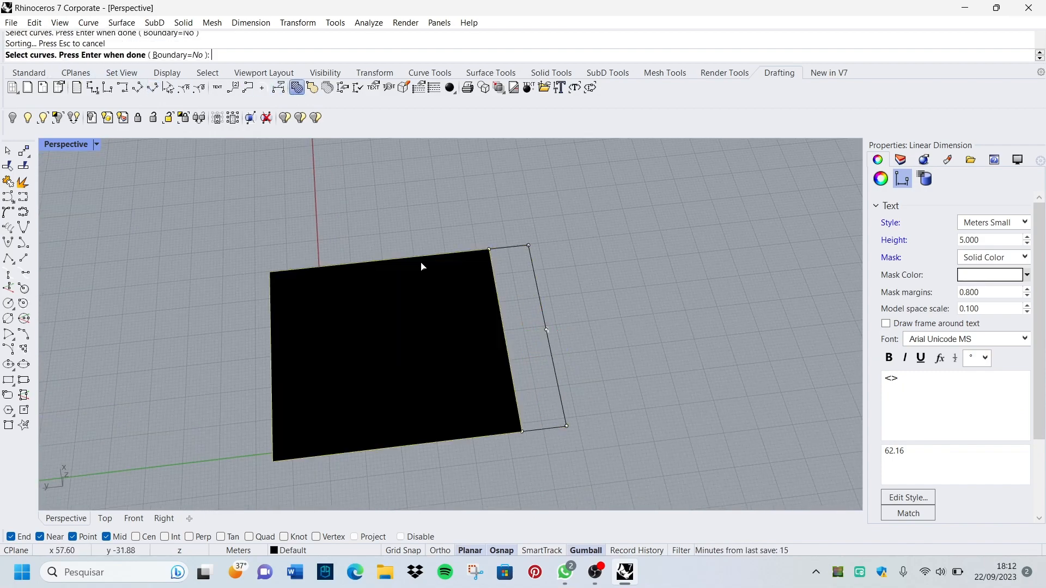
pyautogui.scroll(-2, 547, 180)
pyautogui.scroll(2, 548, 179)
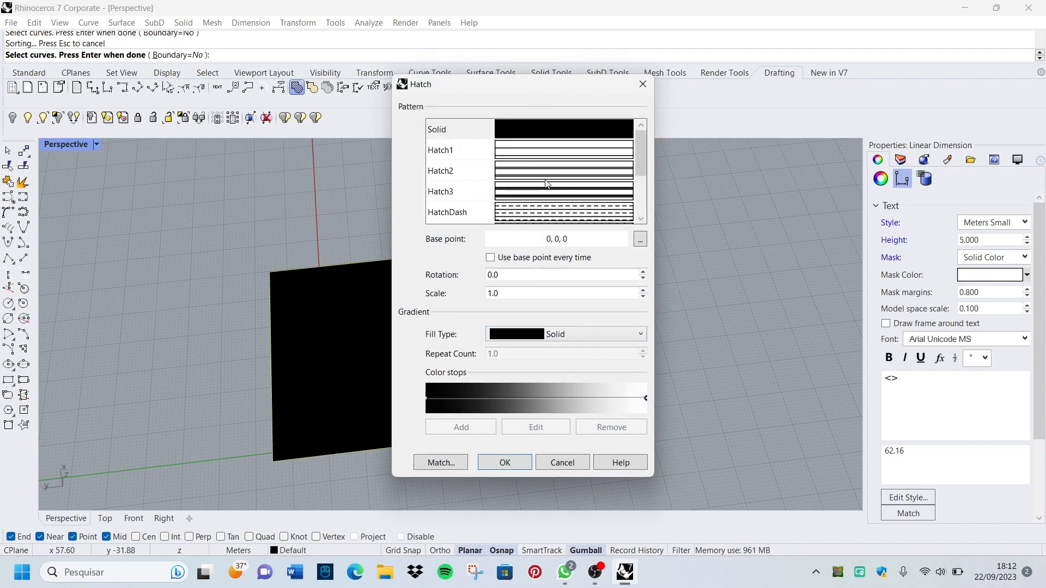
pyautogui.scroll(-2, 547, 182)
pyautogui.click(546, 173)
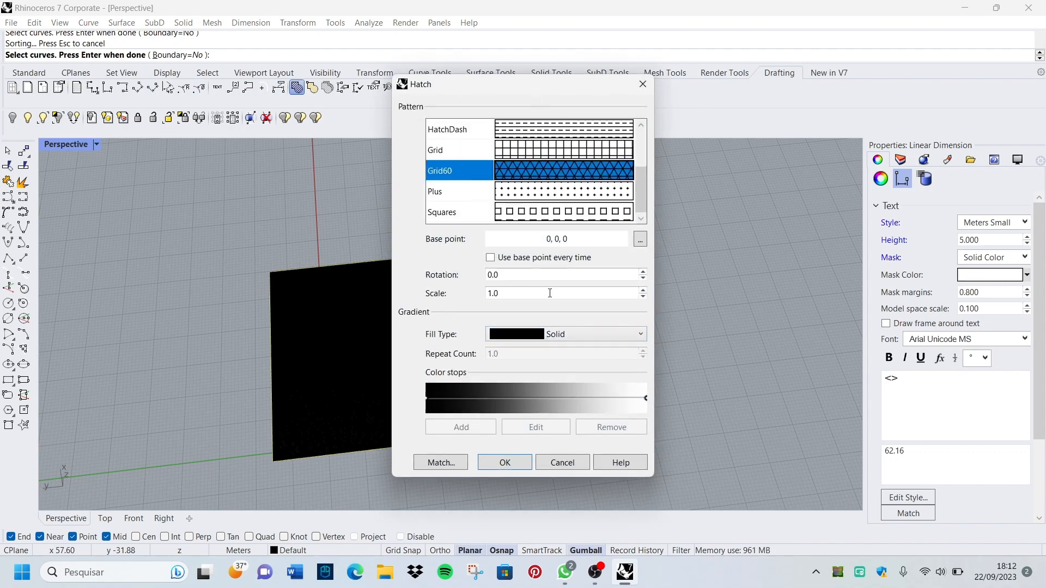
pyautogui.click(505, 462)
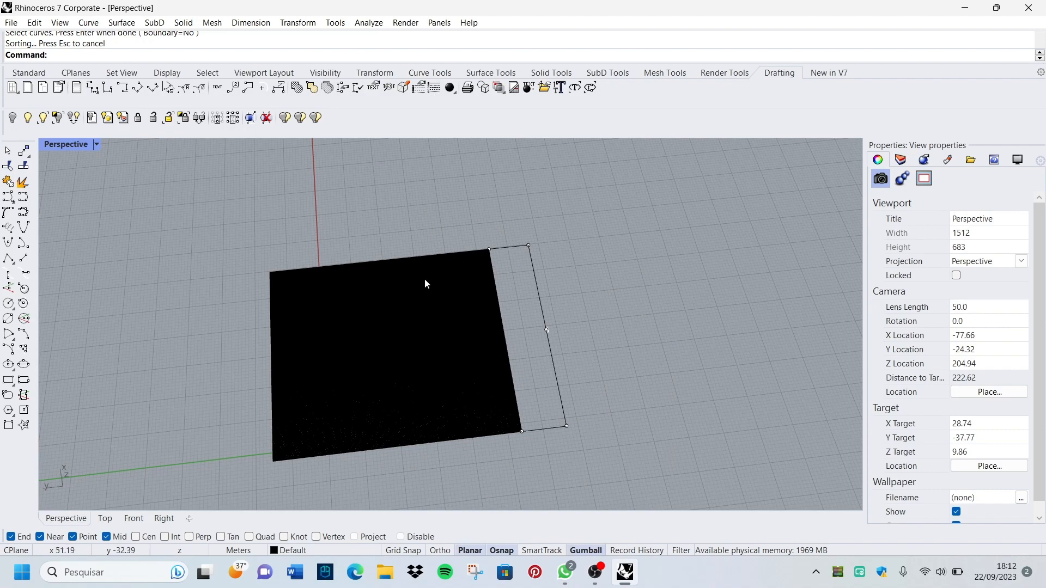
# - Set the rectangle hatch's gradient fill style to Radial Wrapped
pyautogui.click(426, 283)
pyautogui.scroll(-2, 991, 259)
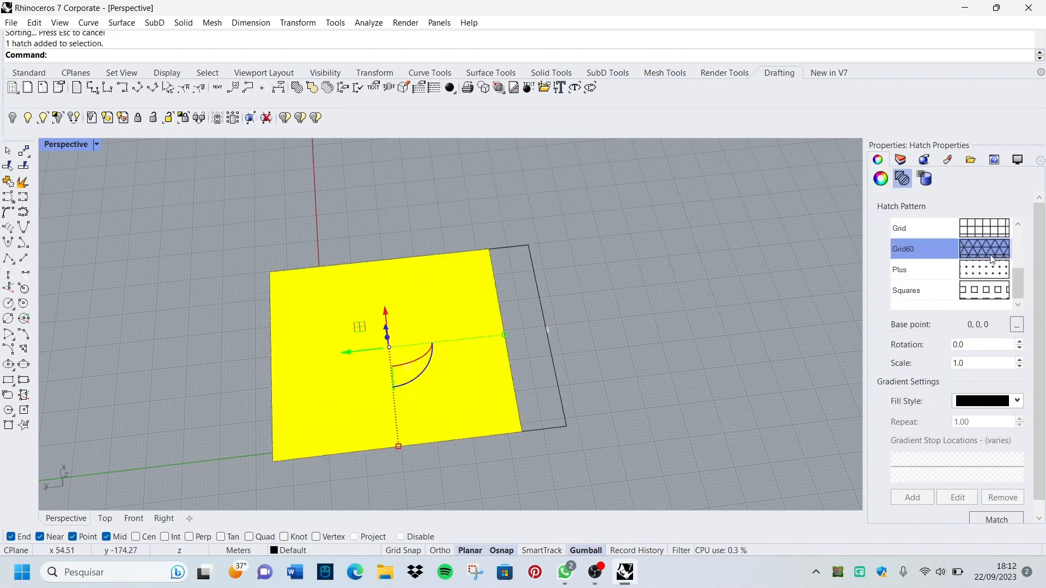
pyautogui.click(994, 403)
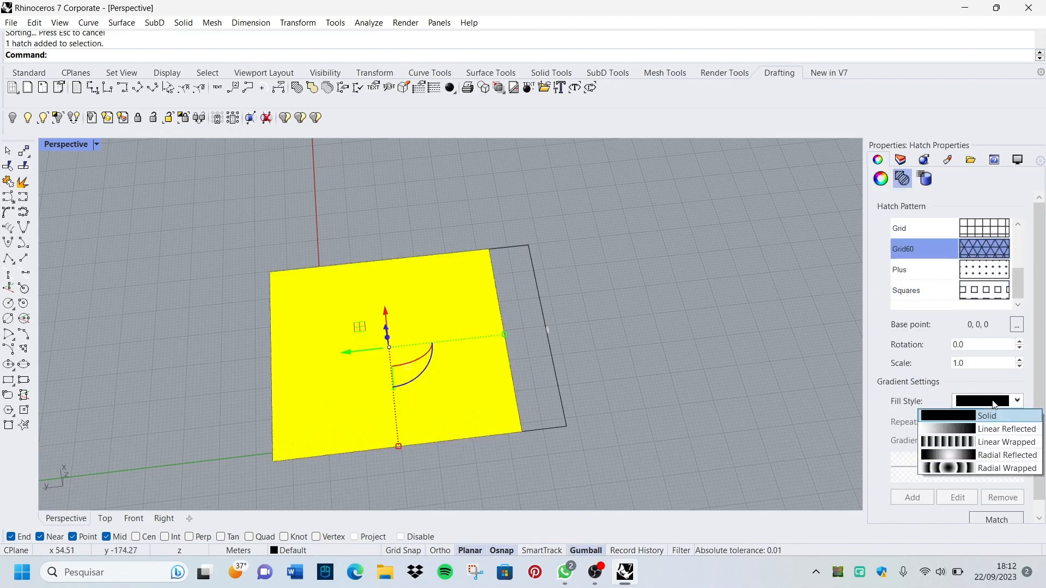
pyautogui.click(952, 466)
pyautogui.moveTo(643, 381); pyautogui.dragTo(559, 349, button='right')
pyautogui.scroll(4, 338, 312)
pyautogui.moveTo(339, 311)
pyautogui.mouseDown(button='right')
pyautogui.moveTo(439, 363)
pyautogui.moveTo(435, 370)
pyautogui.mouseUp(button='right')
pyautogui.scroll(12, 435, 370)
pyautogui.scroll(-8, 435, 370)
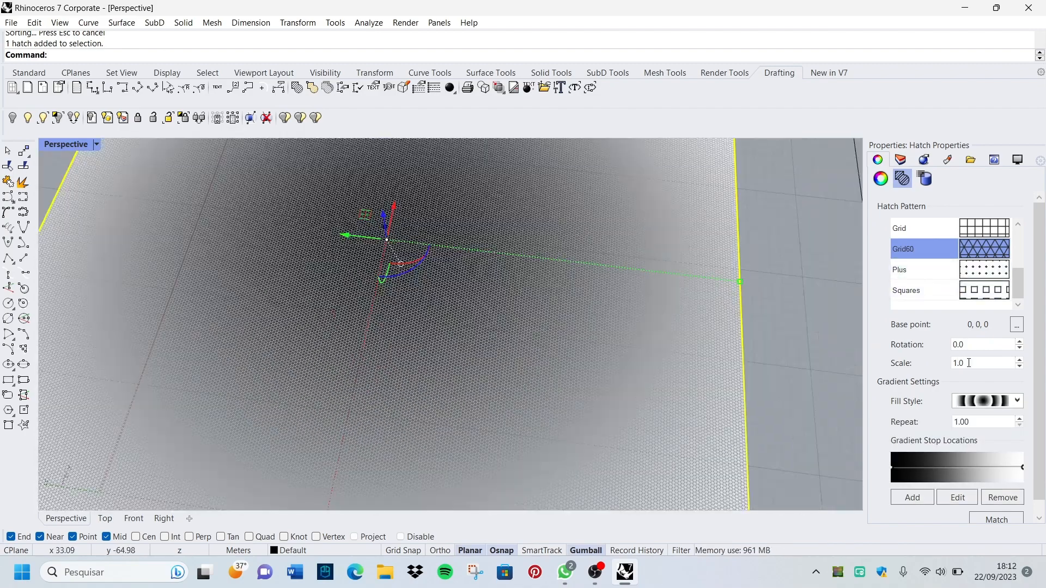
# - Enlarge the hatch pattern scale to 5 and finally to 10, and deselect the hatch
pyautogui.write('5')
pyautogui.press('Return')
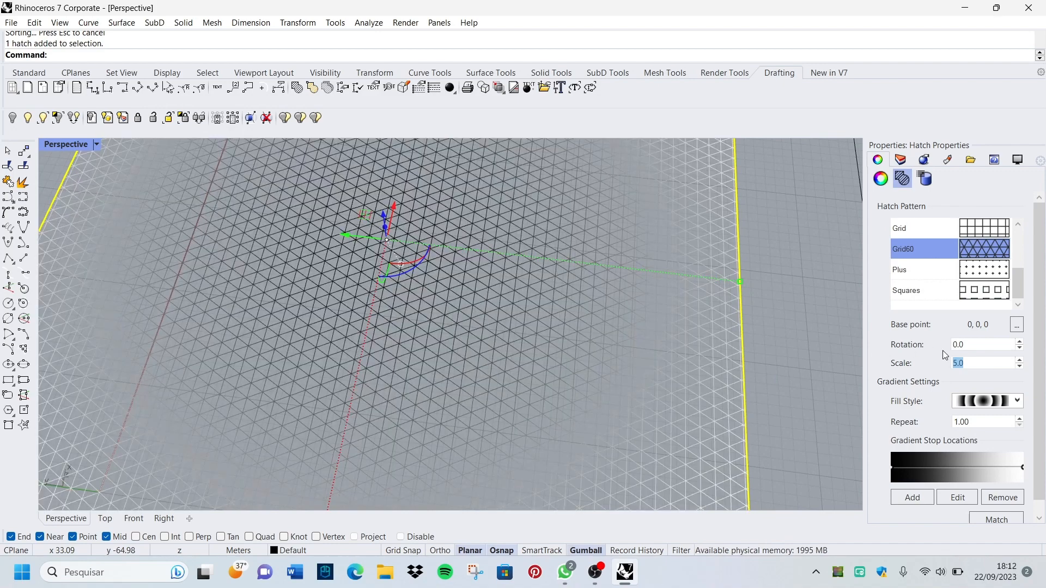
pyautogui.write('10')
pyautogui.press('Return')
pyautogui.scroll(-6, 433, 361)
pyautogui.moveTo(422, 284)
pyautogui.mouseDown(button='right')
pyautogui.moveTo(404, 332)
pyautogui.moveTo(577, 280)
pyautogui.moveTo(688, 279)
pyautogui.moveTo(506, 338)
pyautogui.moveTo(531, 296)
pyautogui.moveTo(659, 314)
pyautogui.mouseUp(button='right')
pyautogui.click(689, 280)
# - Delete the linear dimension beside the hatched rectangle
pyautogui.scroll(4, 505, 338)
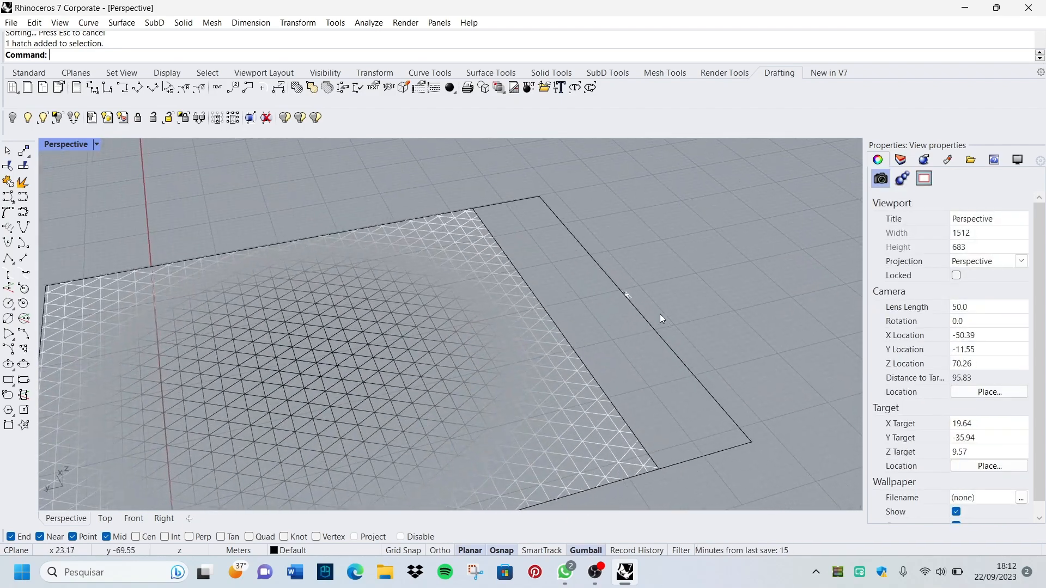
pyautogui.click(643, 326)
pyautogui.press('Delete')
pyautogui.scroll(-5, 584, 327)
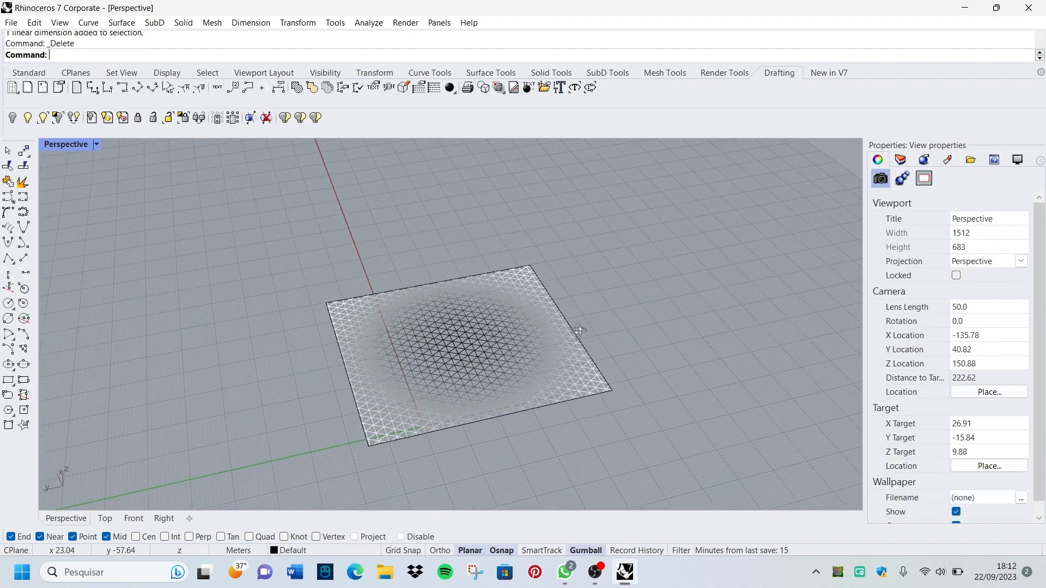
# - Create a new layout page with four detail views and inspect its perspective detail
pyautogui.click(12, 87)
pyautogui.press('Return')
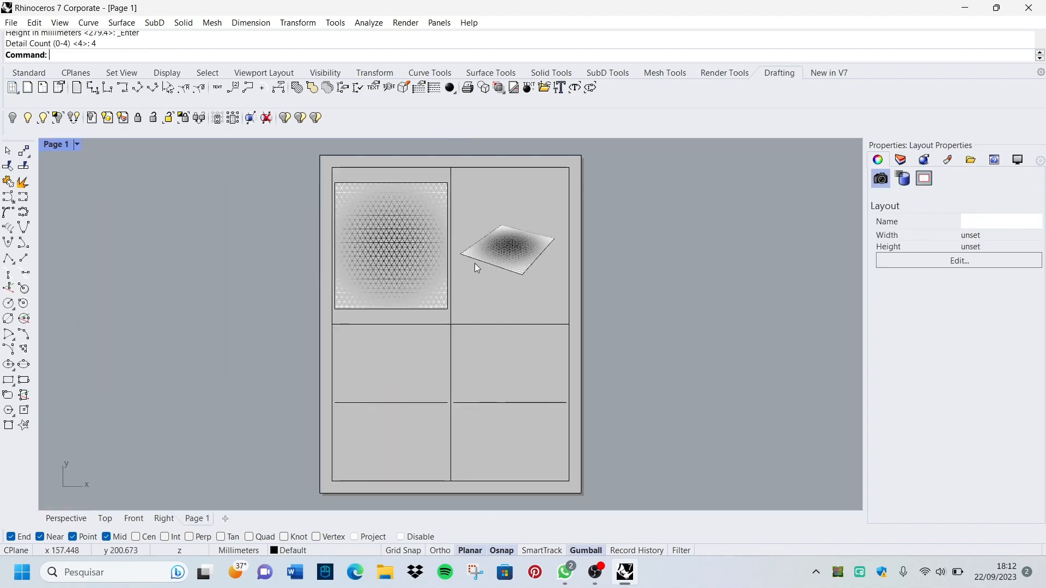
pyautogui.scroll(2, 441, 237)
pyautogui.scroll(-1, 390, 329)
pyautogui.scroll(4, 467, 275)
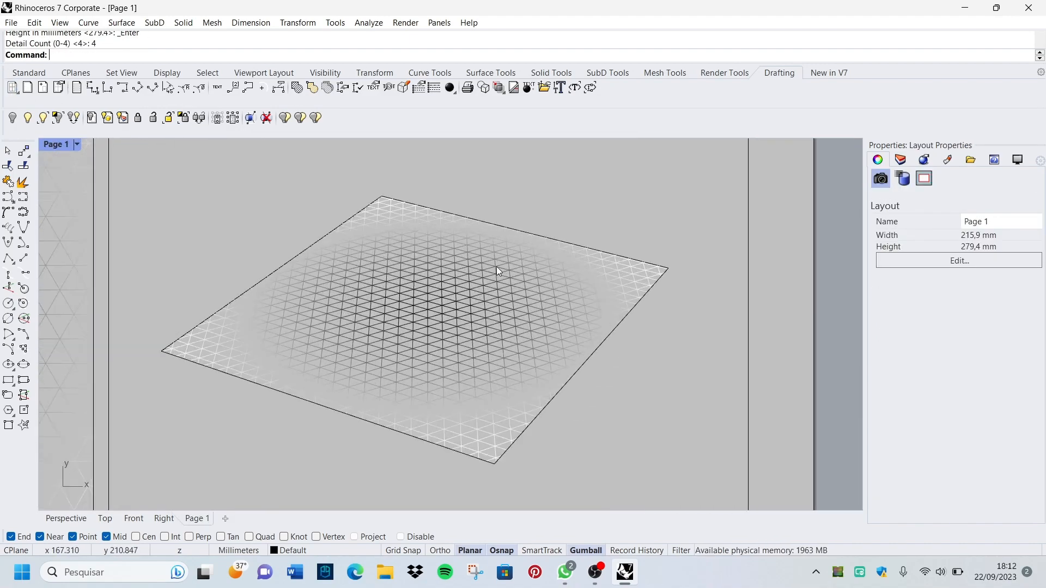
pyautogui.scroll(-5, 513, 284)
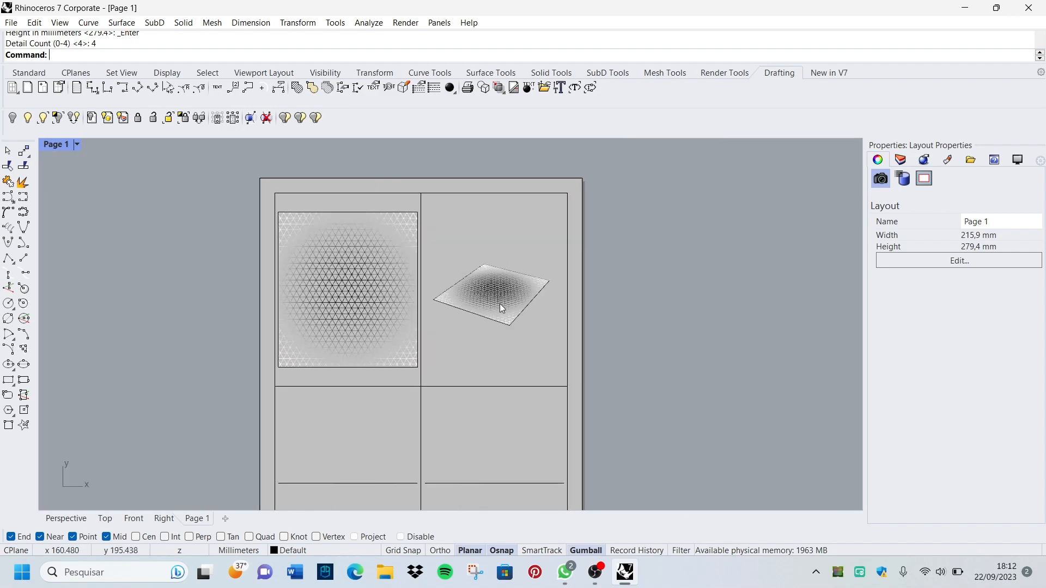
# - Examine the arrangement and borders of the detail views on the layout page
pyautogui.click(419, 437)
pyautogui.click(484, 256)
pyautogui.scroll(-8, 485, 255)
pyautogui.scroll(10, 464, 338)
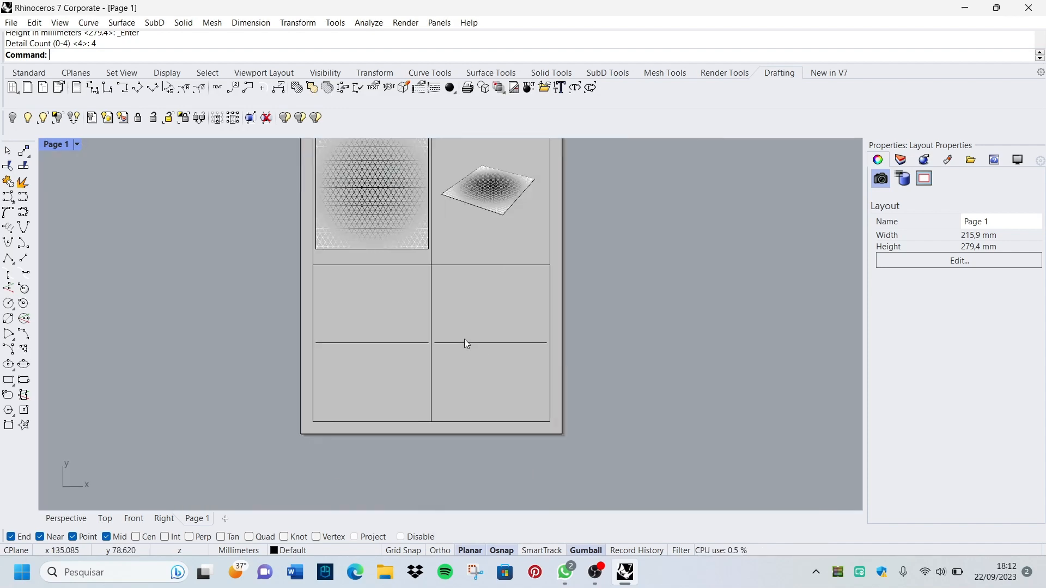
pyautogui.click(416, 322)
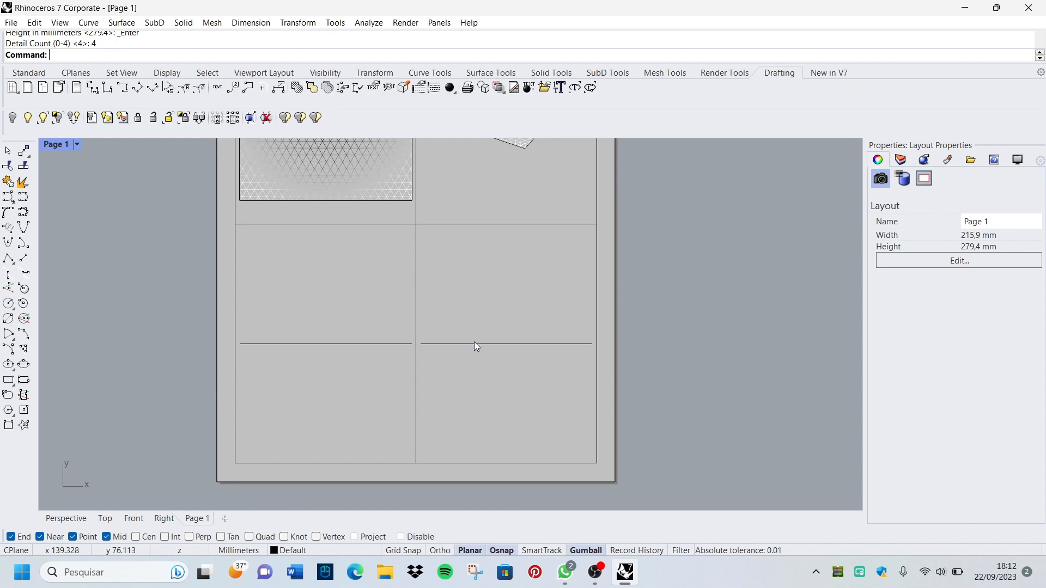
pyautogui.click(474, 224)
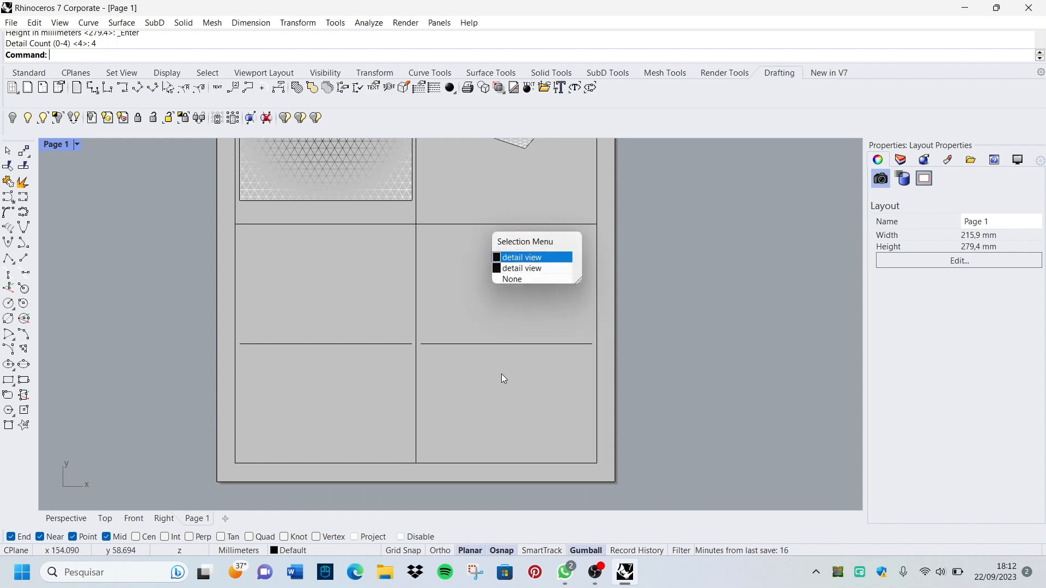
pyautogui.scroll(-5, 490, 381)
pyautogui.scroll(5, 385, 201)
pyautogui.scroll(-3, 404, 181)
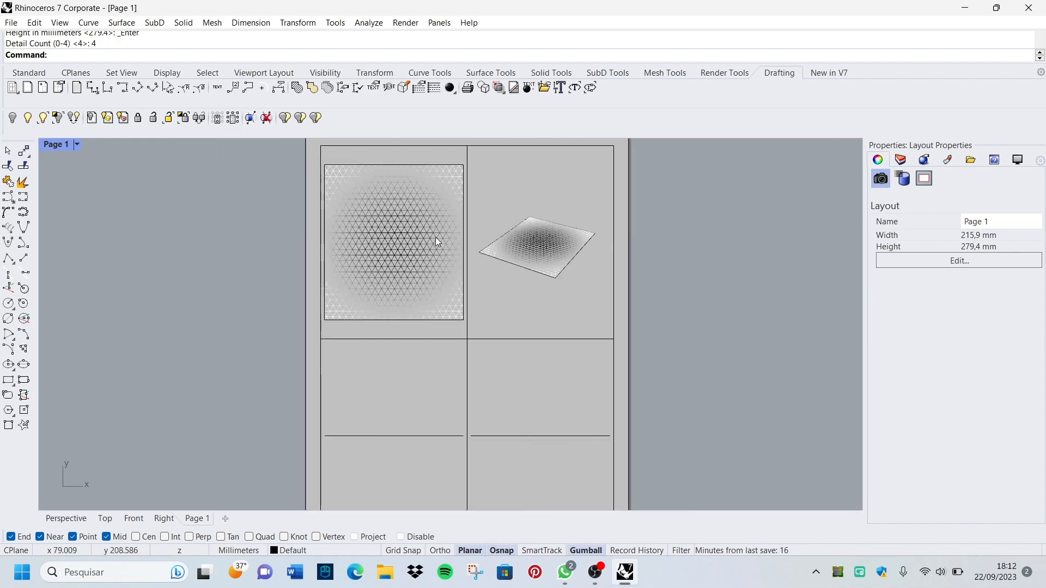
# - Switch to the perspective model view and delete the hatch together with its boundary rectangle
pyautogui.doubleClick(55, 147)
pyautogui.scroll(-4, 393, 366)
pyautogui.doubleClick(478, 144)
pyautogui.scroll(-8, 484, 337)
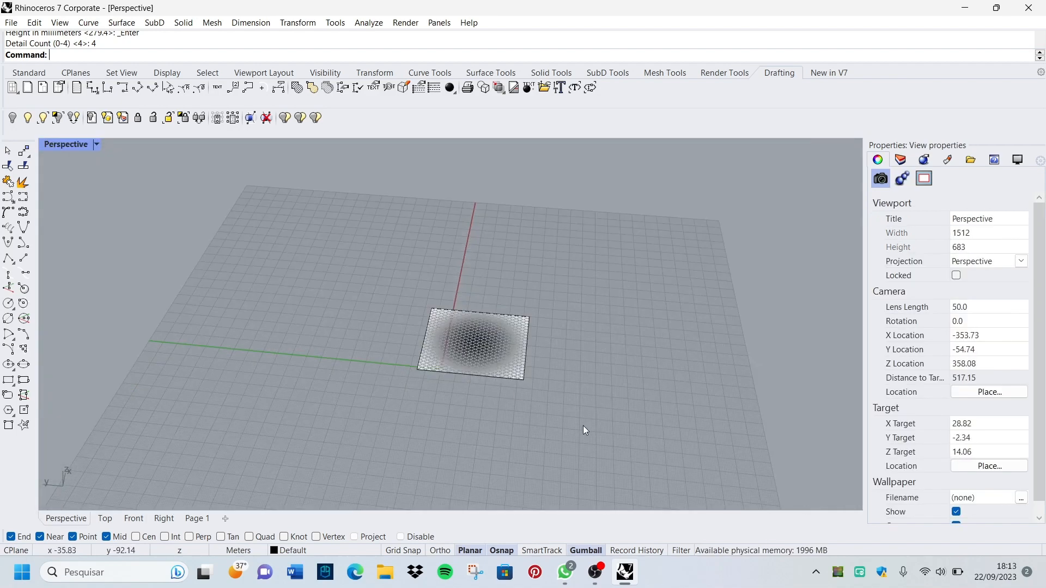
pyautogui.moveTo(582, 425); pyautogui.dragTo(337, 217)
pyautogui.press('Delete')
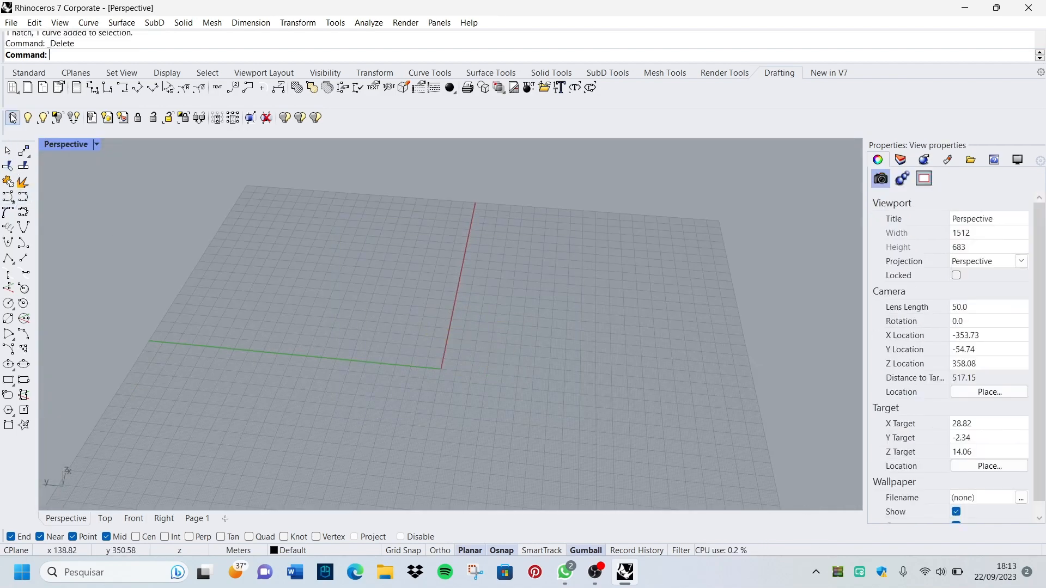
# - Create a solid box with its first base corner at the origin
pyautogui.click(27, 74)
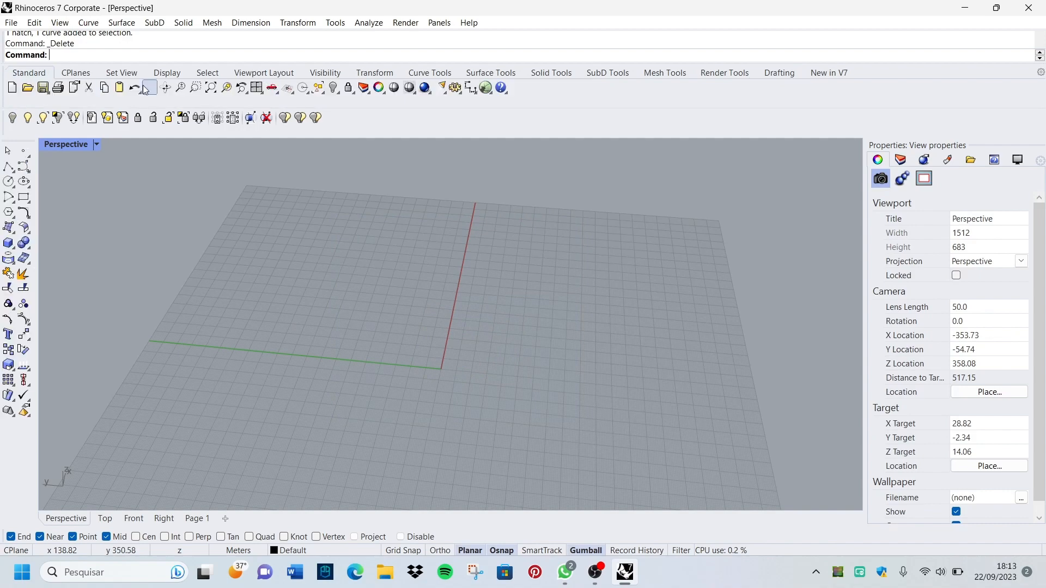
pyautogui.click(9, 243)
pyautogui.click(29, 249)
pyautogui.click(442, 369)
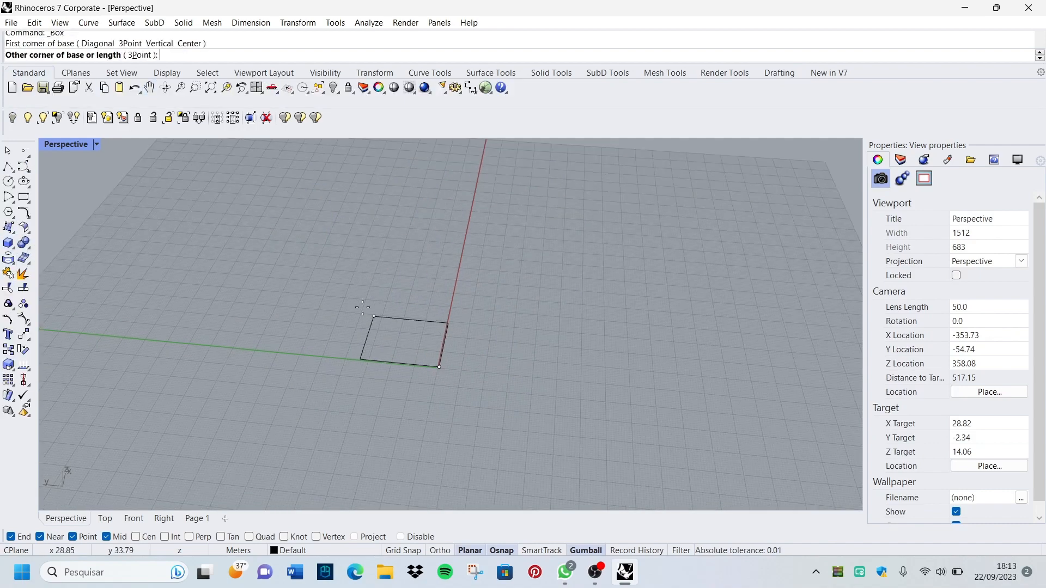
pyautogui.click(357, 300)
pyautogui.click(380, 236)
pyautogui.scroll(12, 403, 266)
pyautogui.moveTo(456, 370); pyautogui.dragTo(466, 332, button='right')
pyautogui.scroll(-6, 466, 332)
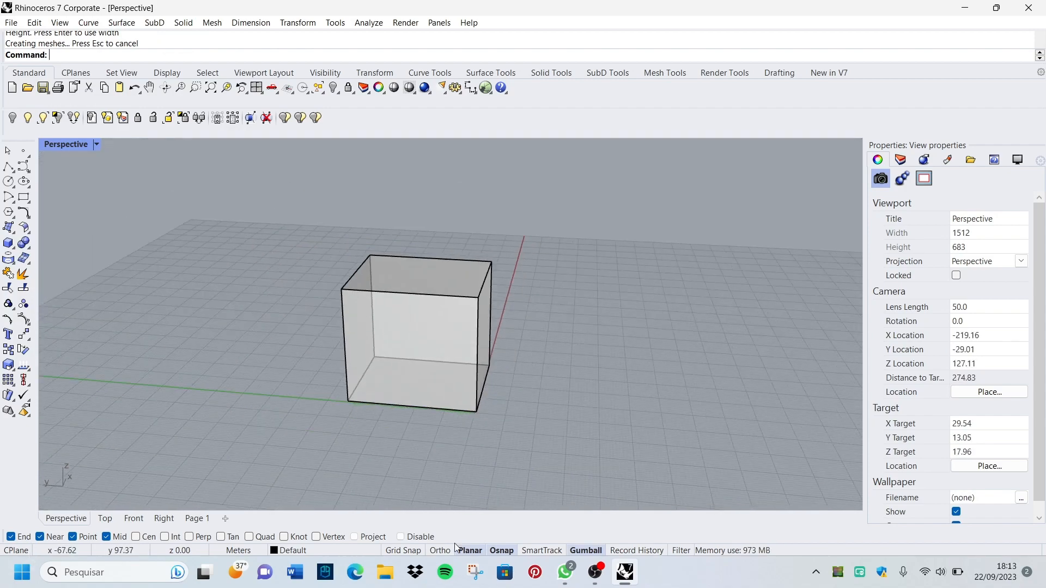
# - Create a second layout page with four detail views of the box
pyautogui.click(779, 75)
pyautogui.click(11, 87)
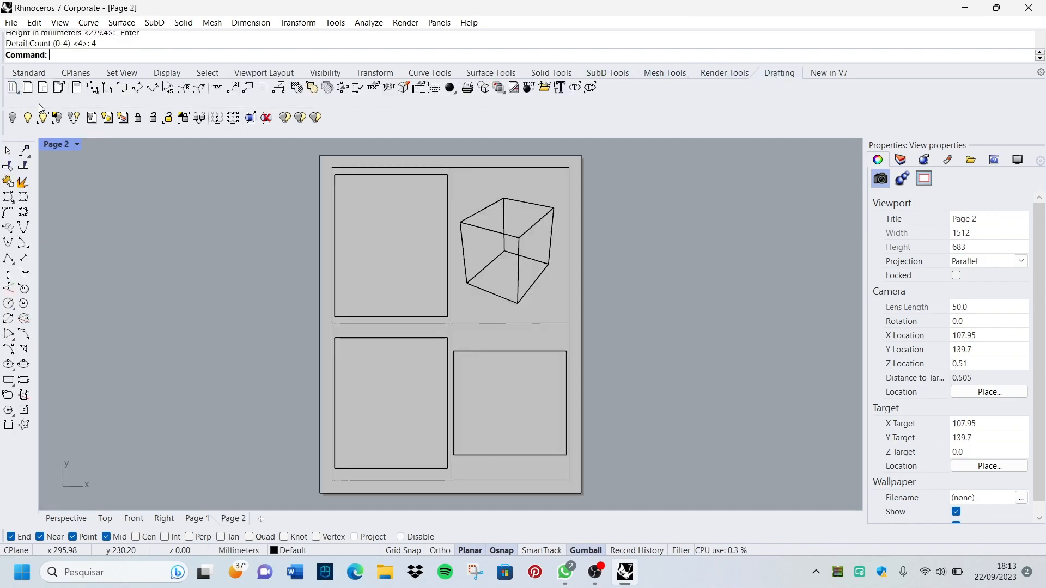
pyautogui.scroll(3, 513, 232)
pyautogui.scroll(-3, 475, 246)
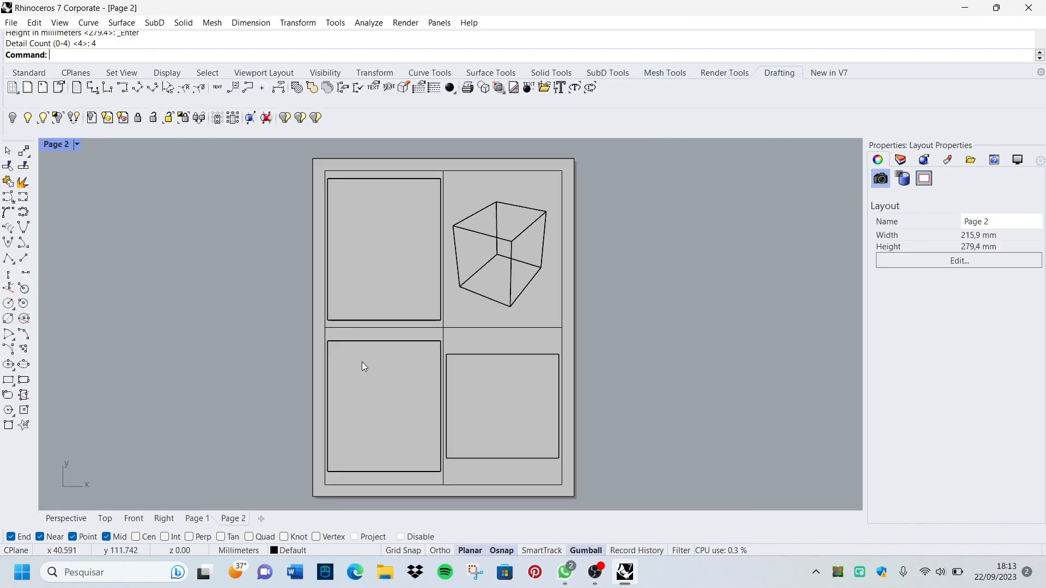
pyautogui.scroll(2, 511, 225)
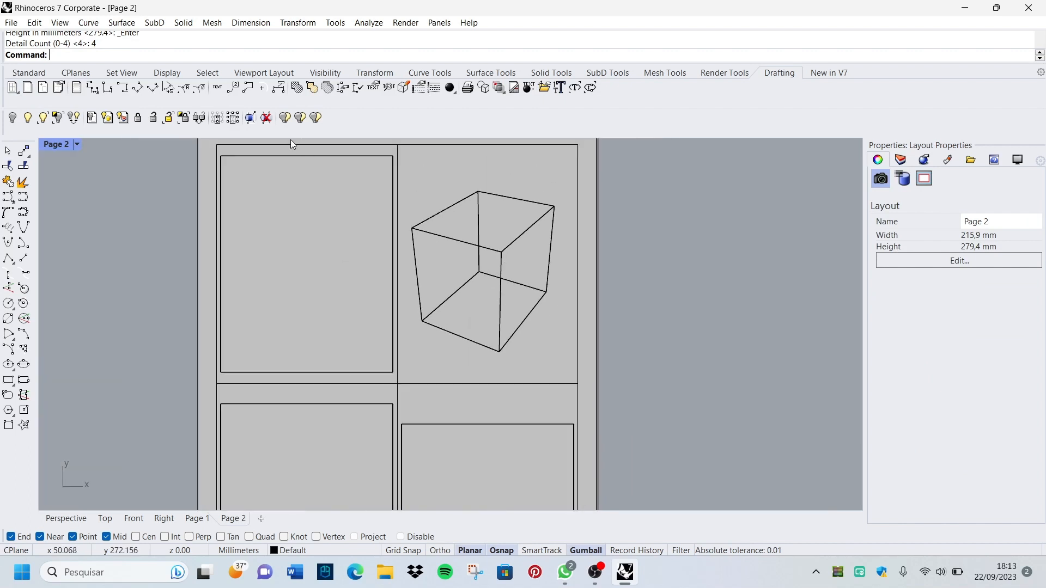
# - Reduce the box's display size inside the top and perspective details of the new page
pyautogui.doubleClick(259, 220)
pyautogui.scroll(-3, 332, 225)
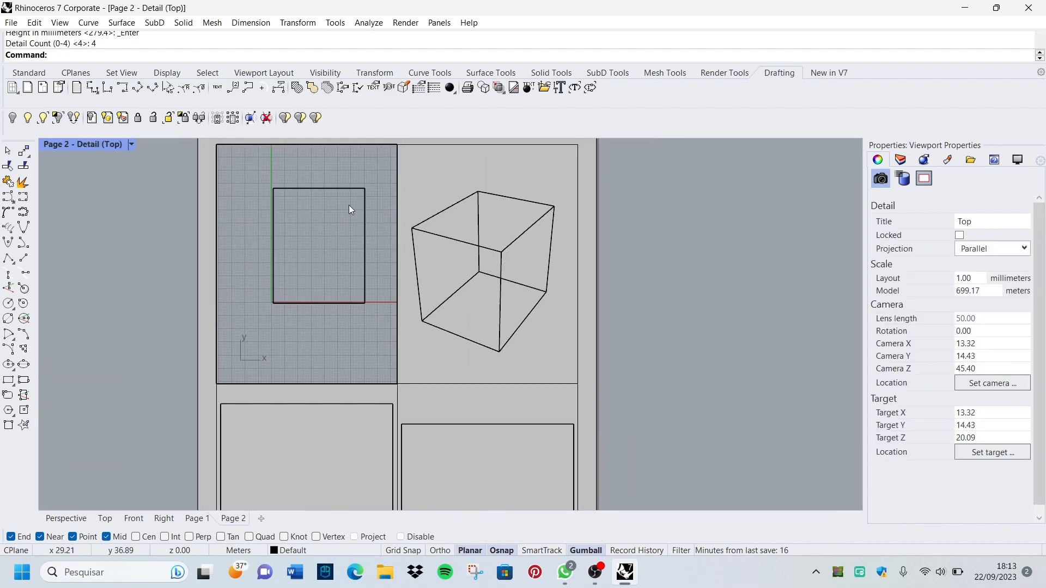
pyautogui.scroll(2, 350, 226)
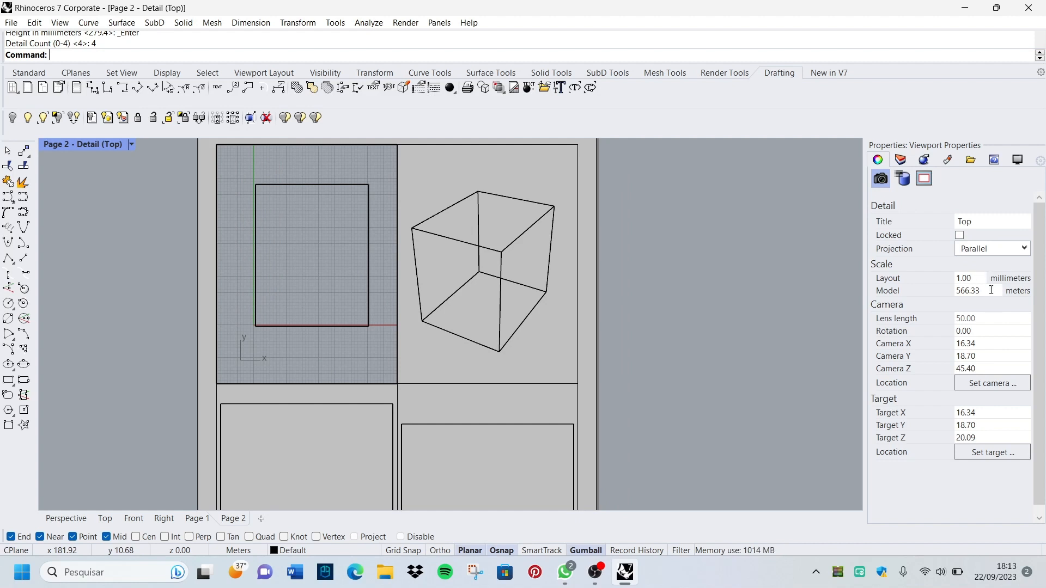
pyautogui.doubleClick(484, 259)
pyautogui.scroll(2, 485, 260)
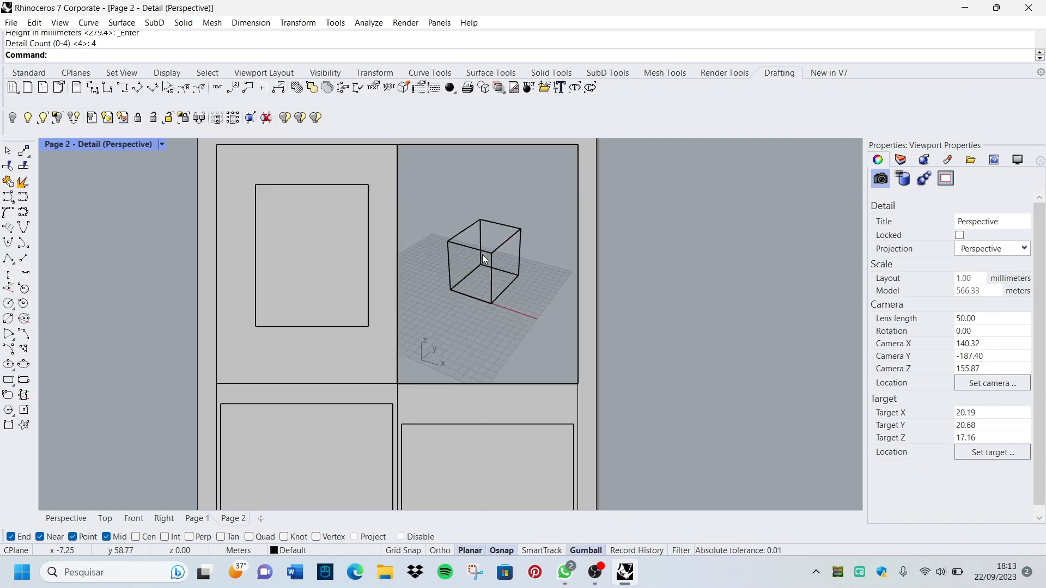
pyautogui.scroll(2, 484, 259)
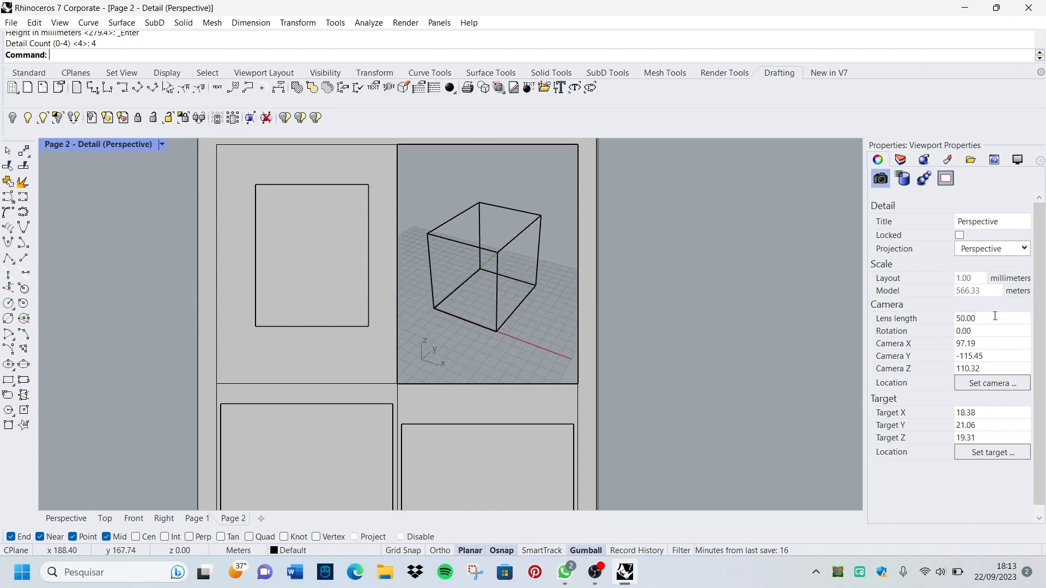
# - Reduce the box's display size in the two lower details and finish with no detail active or selected
pyautogui.doubleClick(687, 300)
pyautogui.scroll(-6, 479, 285)
pyautogui.scroll(4, 394, 400)
pyautogui.scroll(-8, 593, 332)
pyautogui.scroll(2, 594, 342)
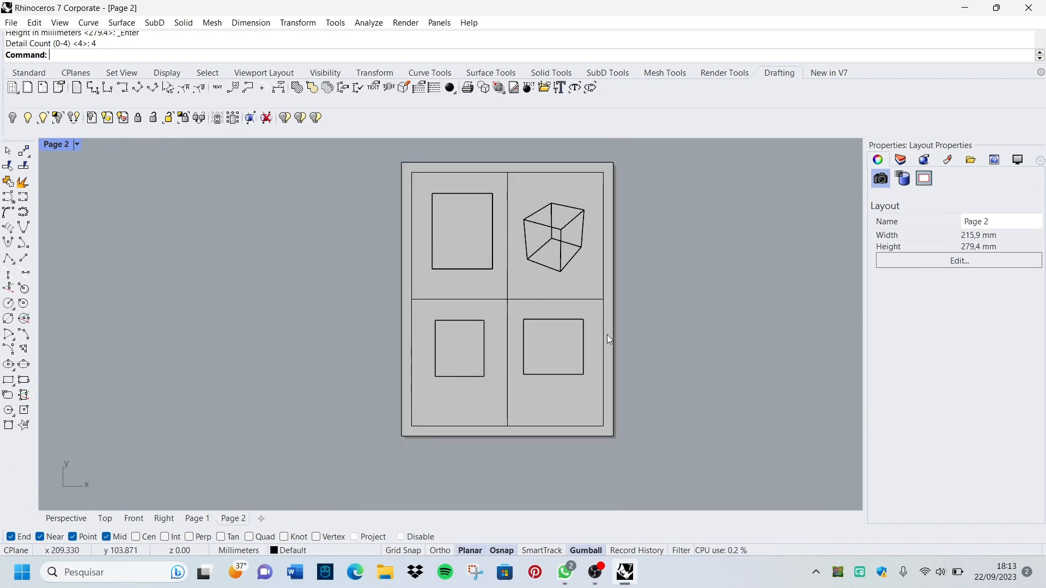
pyautogui.click(603, 333)
pyautogui.press('Escape')
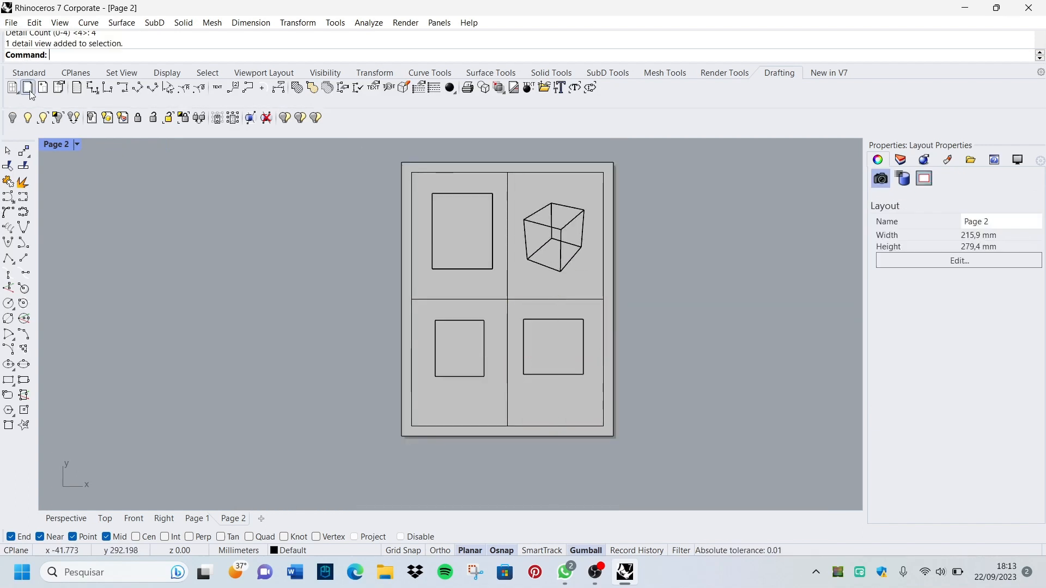
# - Draw a closed polyline frame along the outer border of the four details on the layout page
pyautogui.click(29, 72)
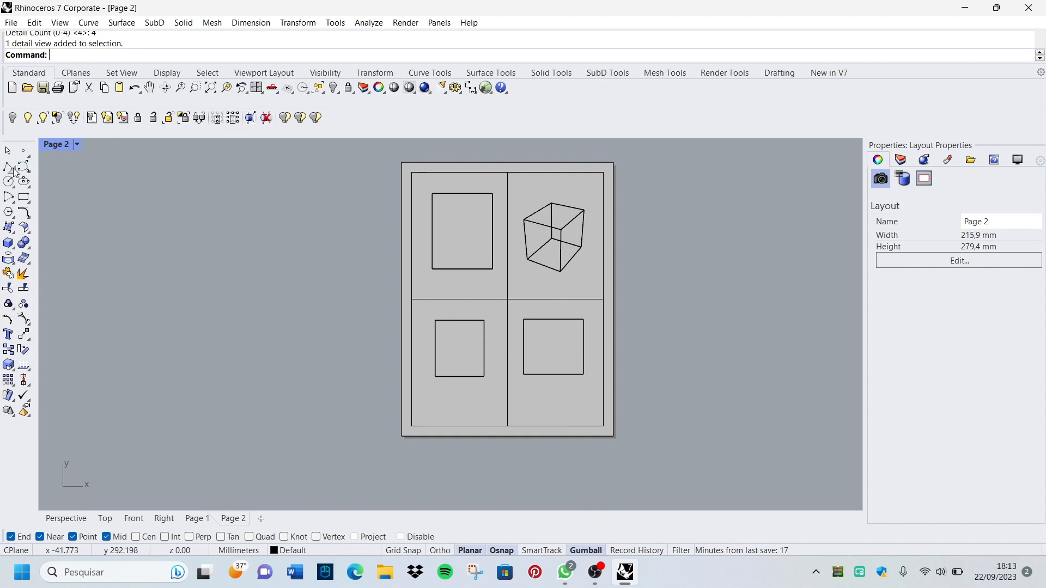
pyautogui.click(13, 169)
pyautogui.scroll(2, 553, 156)
pyautogui.click(295, 188)
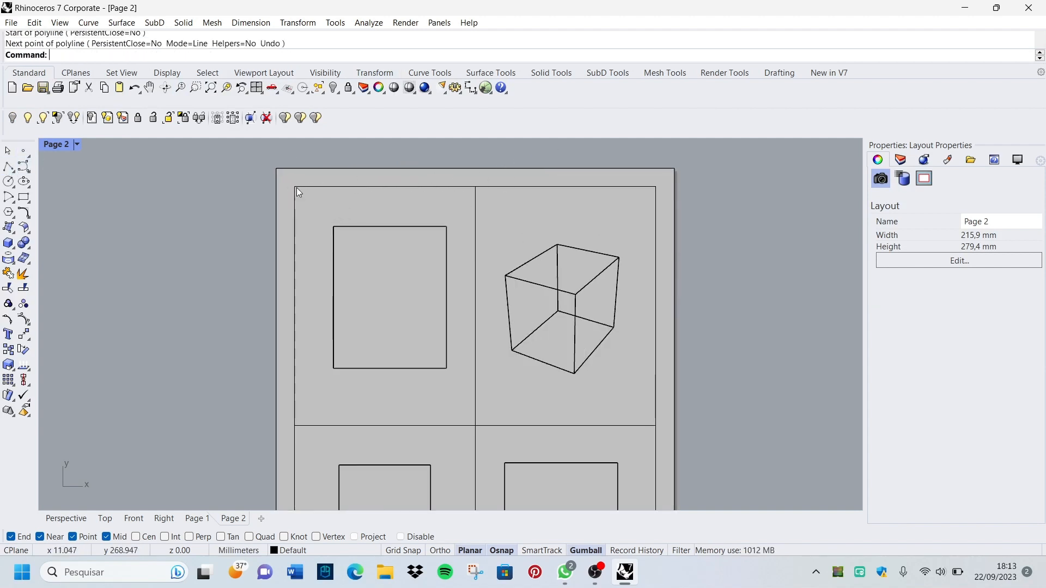
pyautogui.rightClick(298, 191)
pyautogui.click(295, 187)
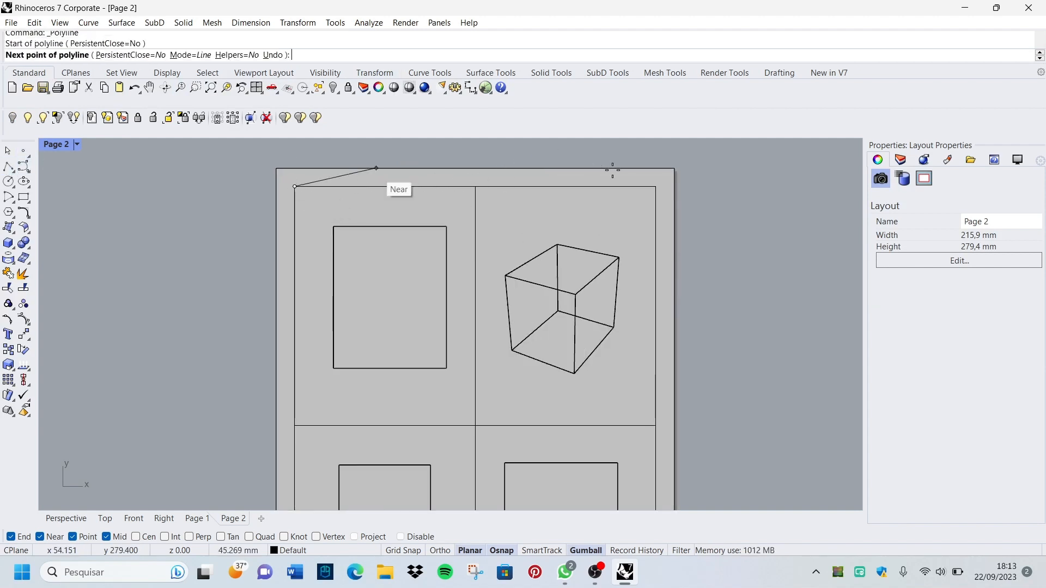
pyautogui.click(660, 185)
pyautogui.scroll(-4, 651, 161)
pyautogui.scroll(3, 675, 385)
pyautogui.click(633, 369)
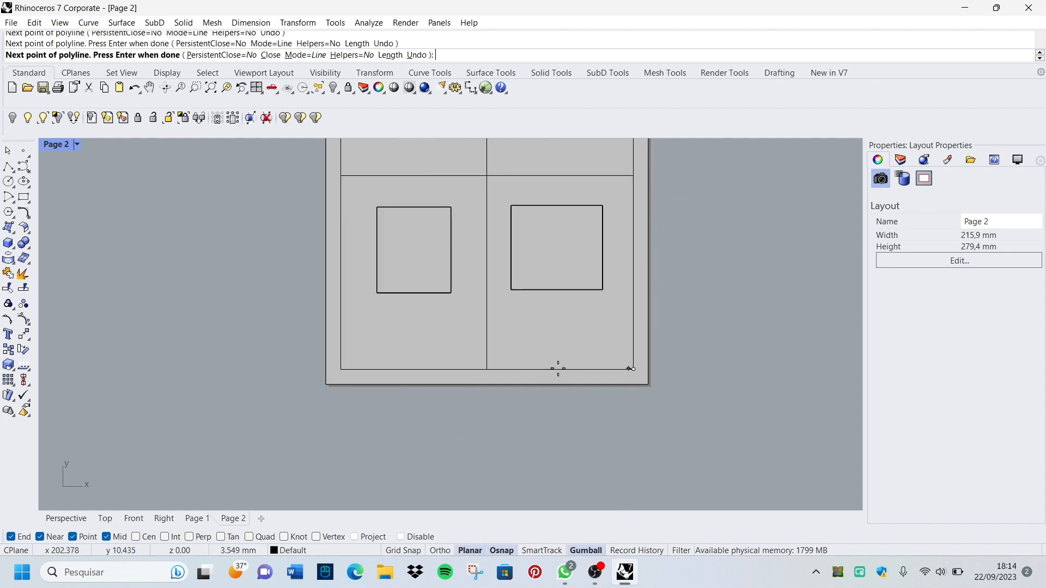
pyautogui.click(340, 368)
pyautogui.scroll(-3, 342, 368)
pyautogui.press('Return')
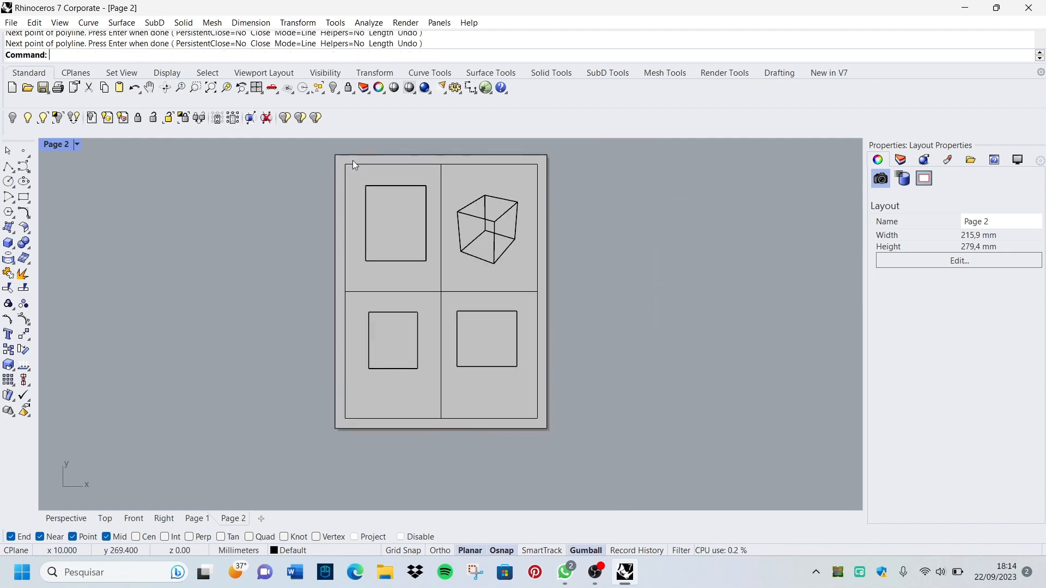
# - Enable Ortho while drawing a polyline from the lower edge of the page frame
pyautogui.rightClick(359, 444)
pyautogui.scroll(3, 469, 420)
pyautogui.click(438, 421)
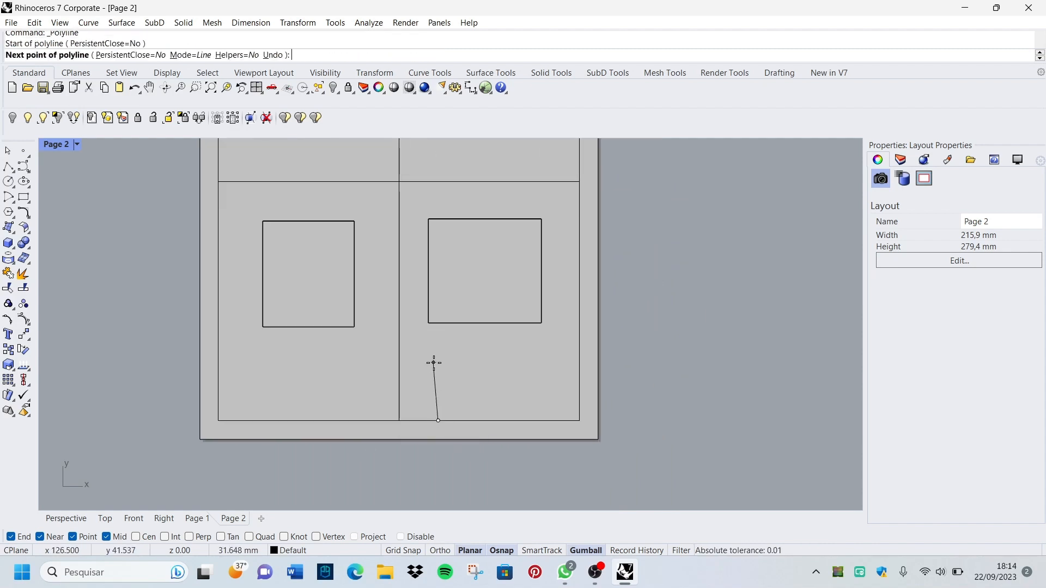
pyautogui.click(440, 550)
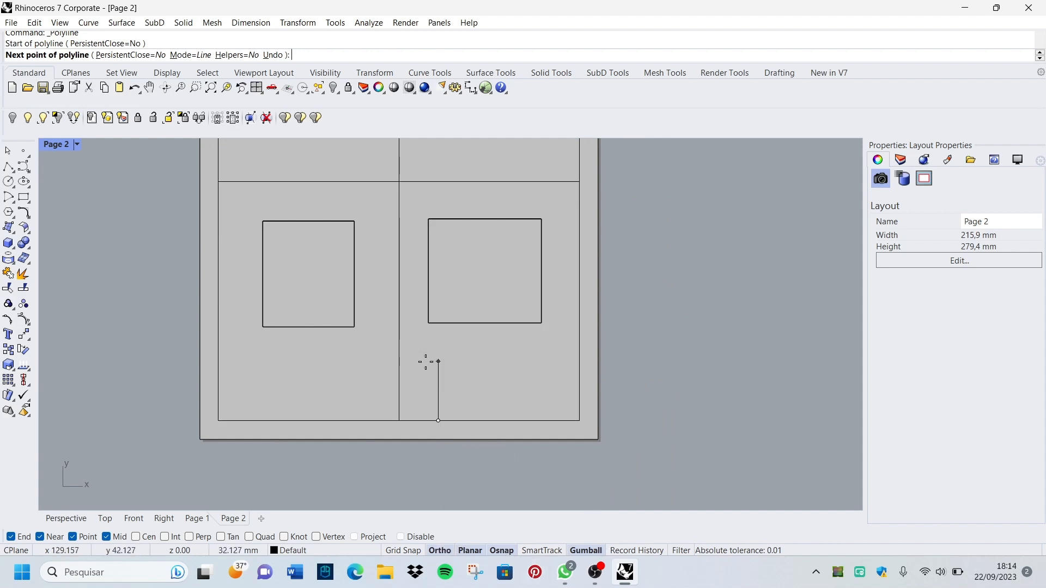
pyautogui.click(427, 361)
pyautogui.click(577, 358)
pyautogui.press('Escape')
# - Draw a two-segment polyline enclosing a title block in the lower-right corner of the page frame
pyautogui.rightClick(433, 425)
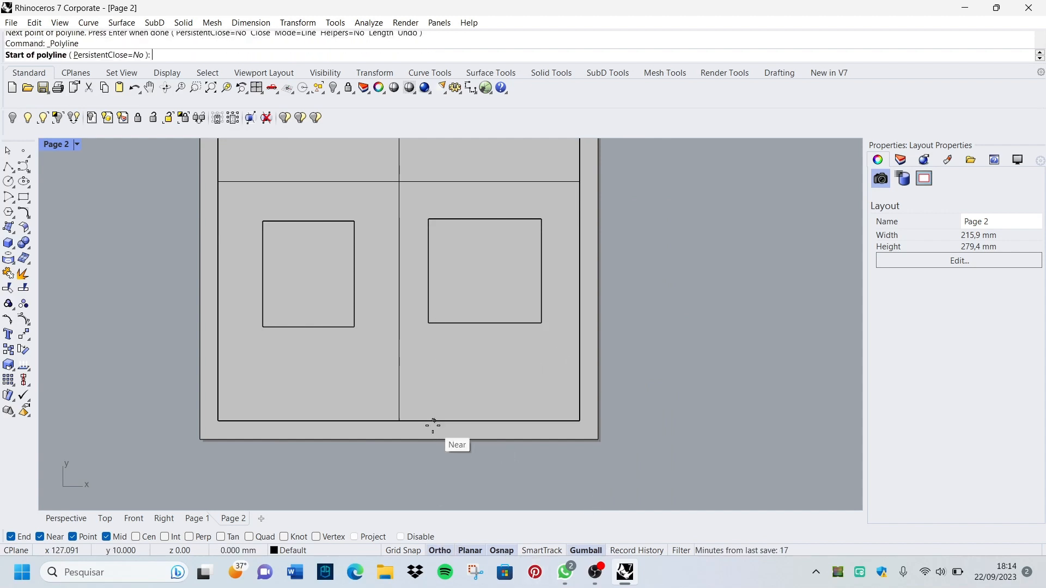
pyautogui.click(432, 422)
pyautogui.click(433, 355)
pyautogui.click(573, 355)
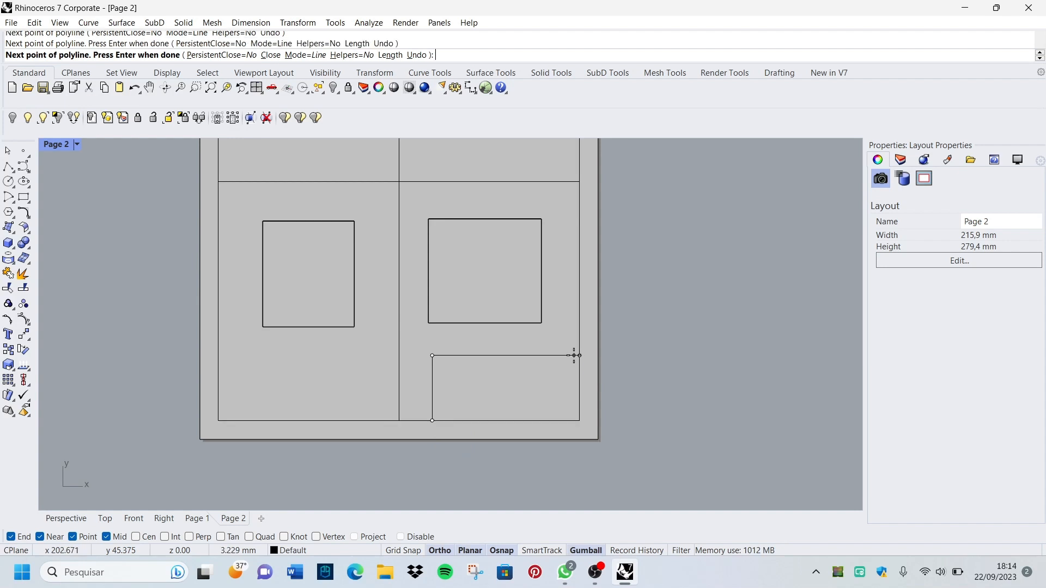
pyautogui.rightClick(477, 363)
# - Delete both lower details and the top detail, keeping only the perspective detail on the page
pyautogui.scroll(4, 477, 364)
pyautogui.scroll(-6, 483, 403)
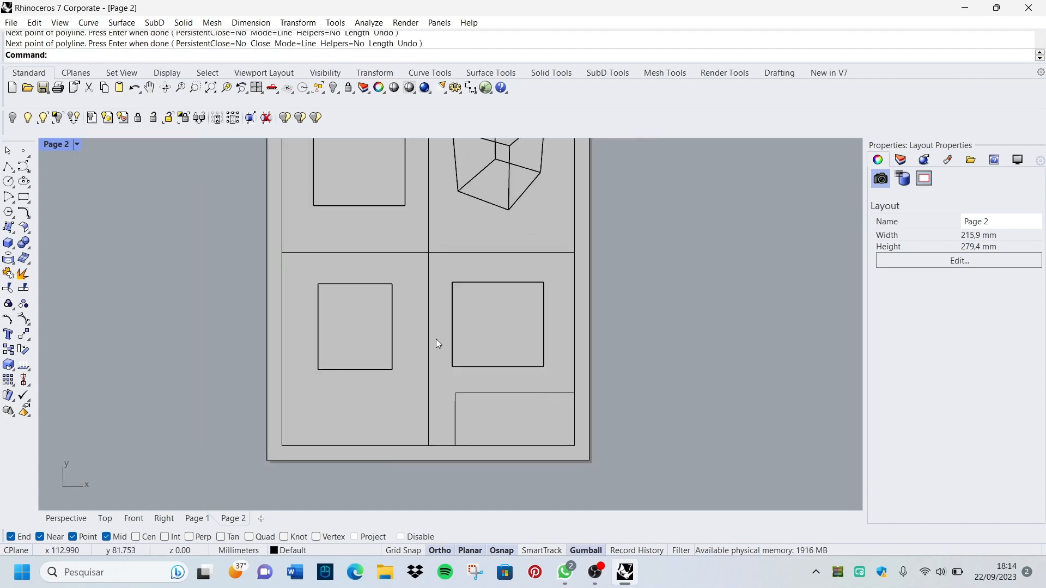
pyautogui.click(428, 338)
pyautogui.click(428, 338)
pyautogui.press('Delete')
pyautogui.click(428, 296)
pyautogui.press('Delete')
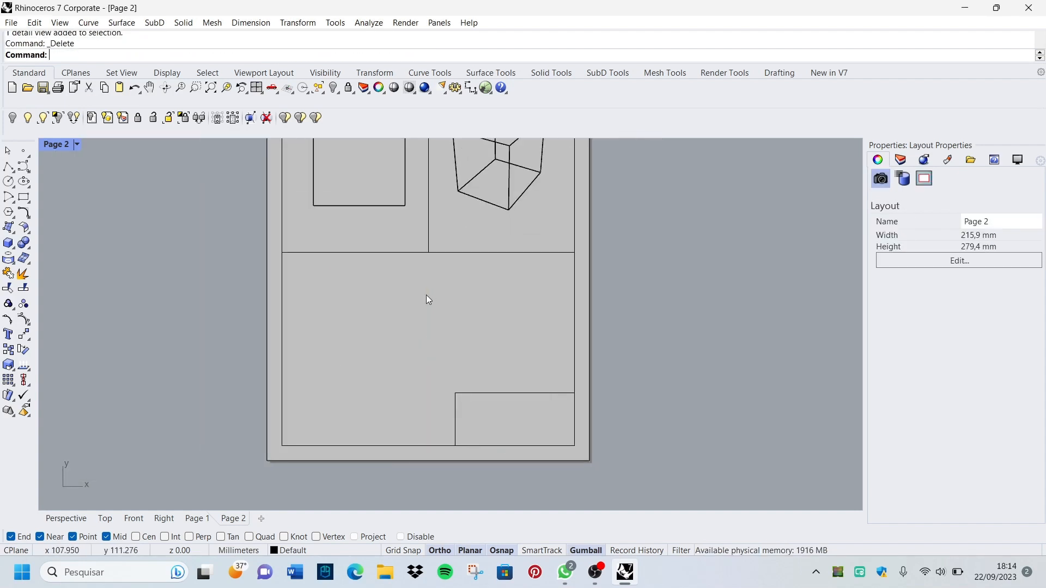
pyautogui.scroll(-4, 465, 425)
pyautogui.scroll(4, 465, 286)
pyautogui.click(407, 327)
pyautogui.press('Delete')
# - Stretch the perspective detail down to just above the title block and move it to the page's left edge
pyautogui.click(430, 327)
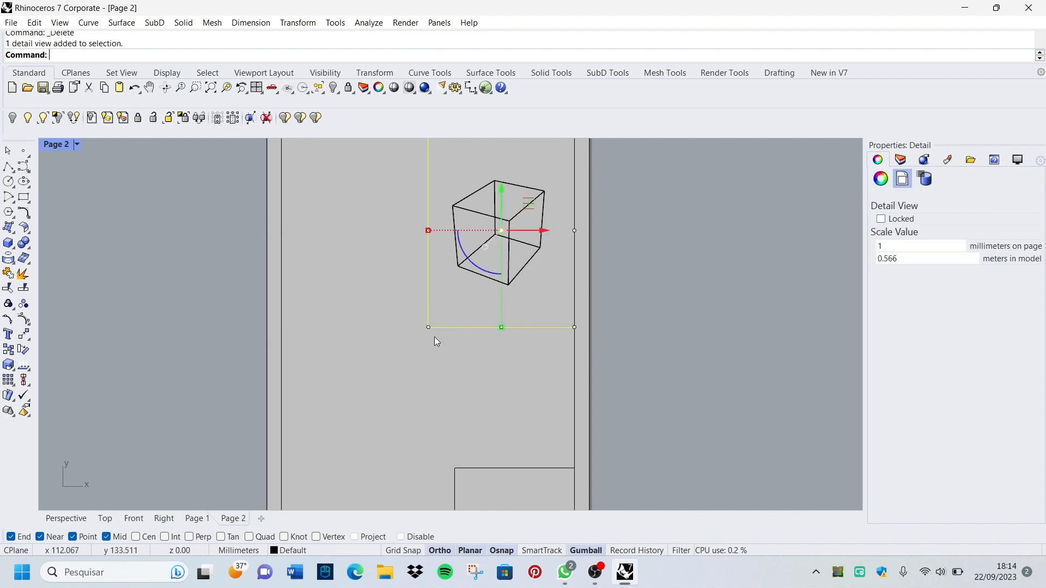
pyautogui.moveTo(430, 328); pyautogui.dragTo(366, 439)
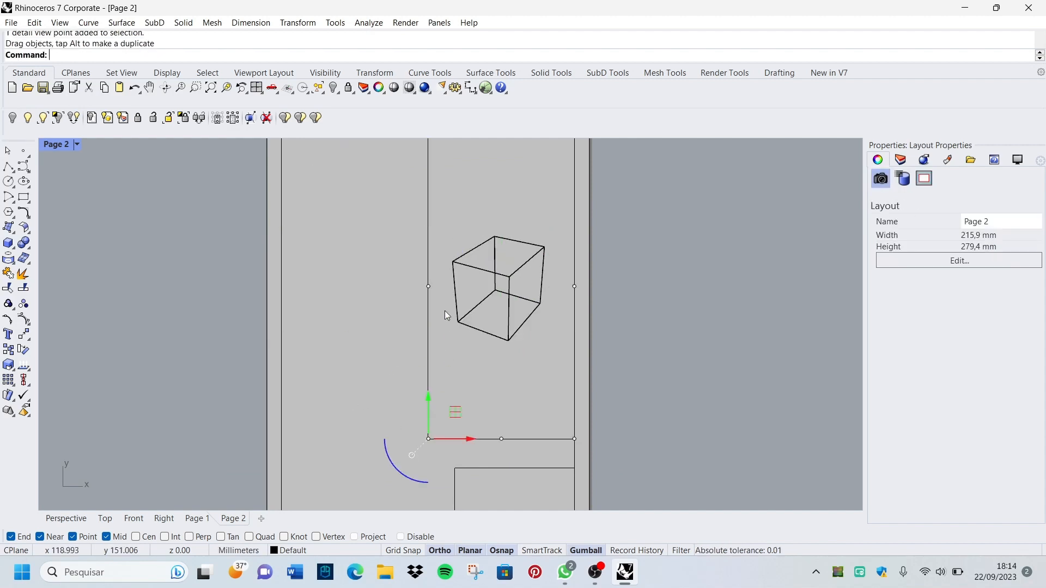
pyautogui.moveTo(407, 282); pyautogui.dragTo(267, 286)
pyautogui.moveTo(281, 291); pyautogui.dragTo(297, 289)
pyautogui.click(405, 282)
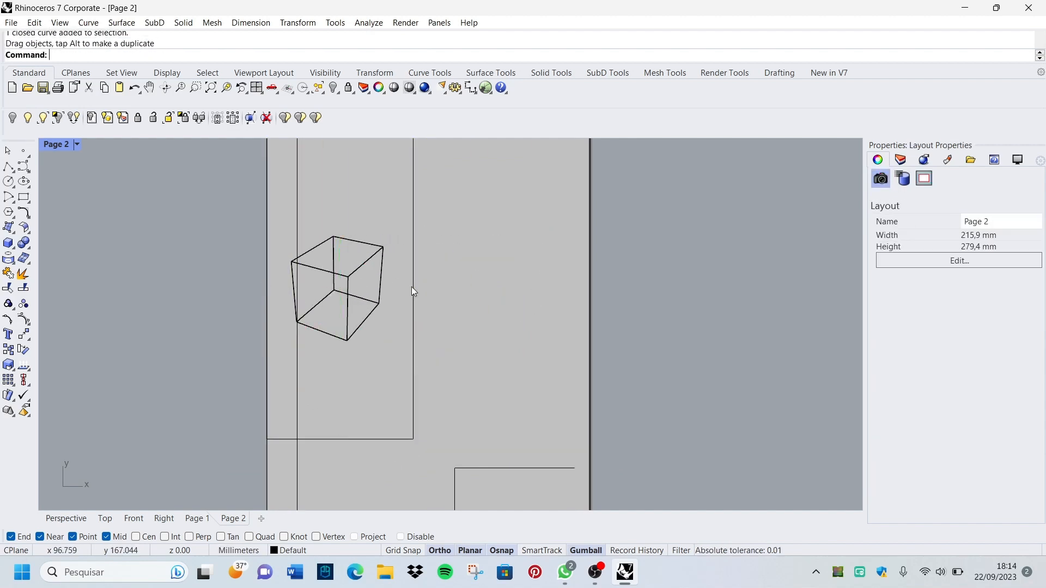
pyautogui.click(412, 286)
pyautogui.click(505, 287)
pyautogui.hotkey('ctrl', 'z')
# - Widen the perspective detail by moving its right edge almost to the right side of the page frame
pyautogui.click(462, 240)
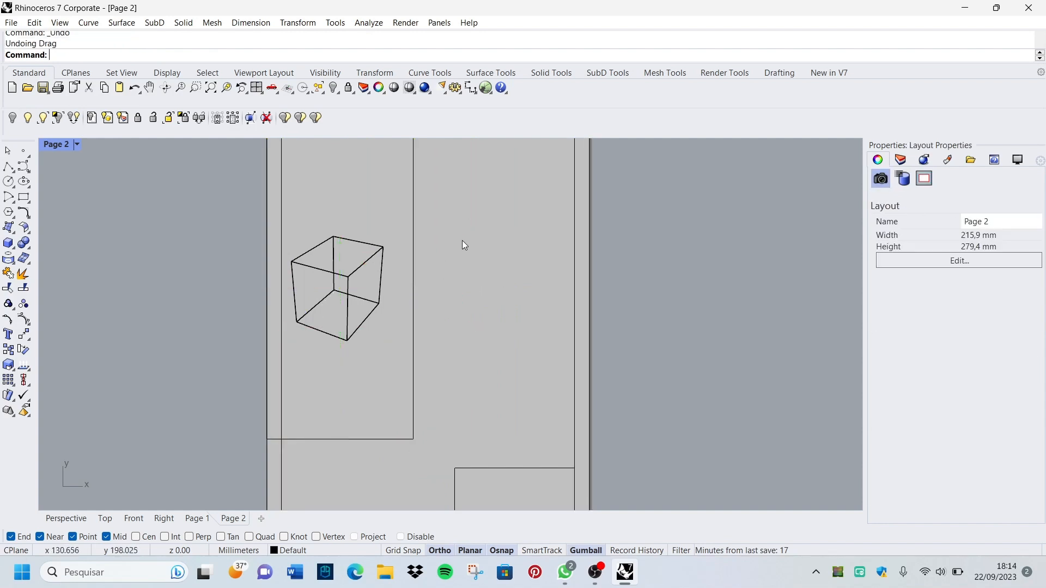
pyautogui.click(411, 286)
pyautogui.click(412, 288)
pyautogui.moveTo(423, 286); pyautogui.dragTo(540, 294)
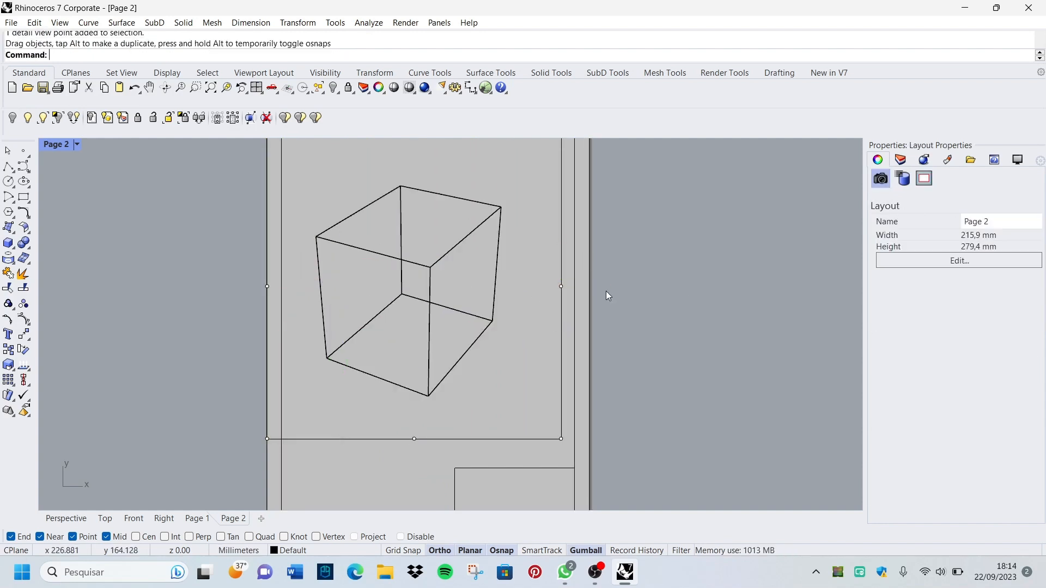
pyautogui.scroll(-3, 626, 251)
pyautogui.scroll(3, 539, 365)
# - Scale the perspective detail horizontally so it fits inside the page frame, and clear the selection
pyautogui.click(368, 394)
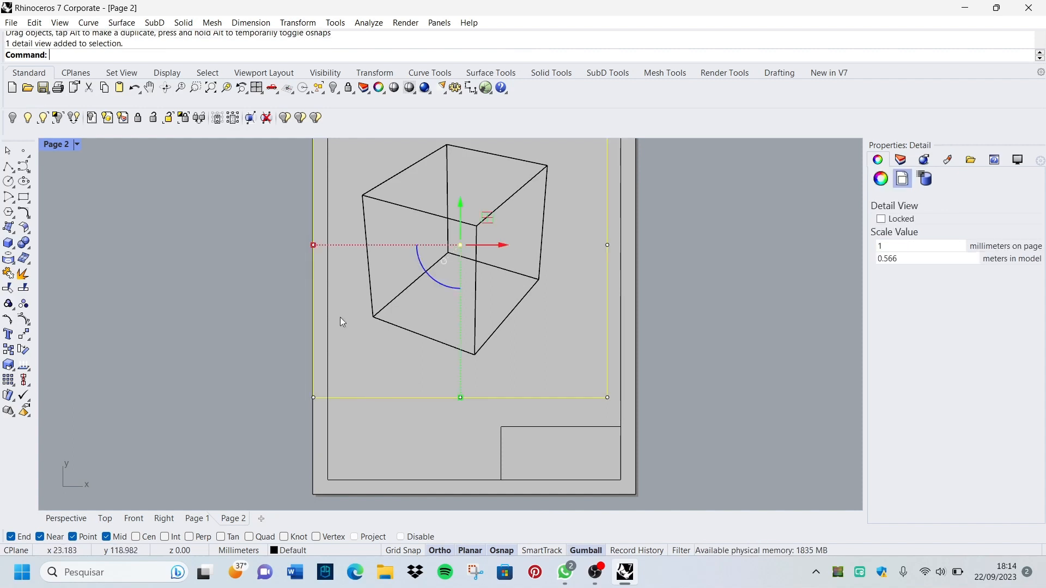
pyautogui.moveTo(321, 245); pyautogui.dragTo(332, 245)
pyautogui.click(504, 316)
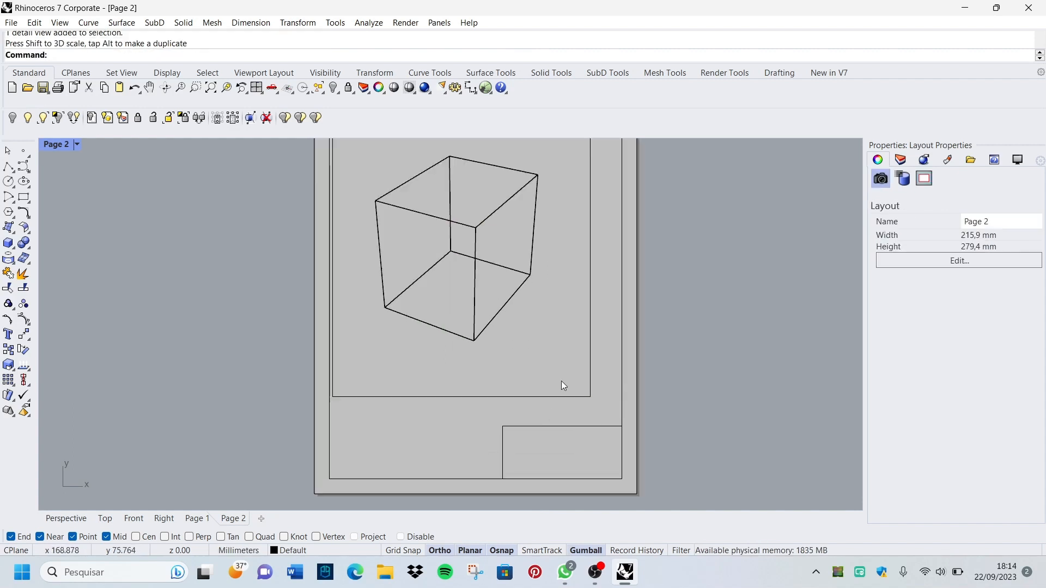
pyautogui.click(502, 439)
pyautogui.press('Escape')
pyautogui.scroll(-5, 518, 398)
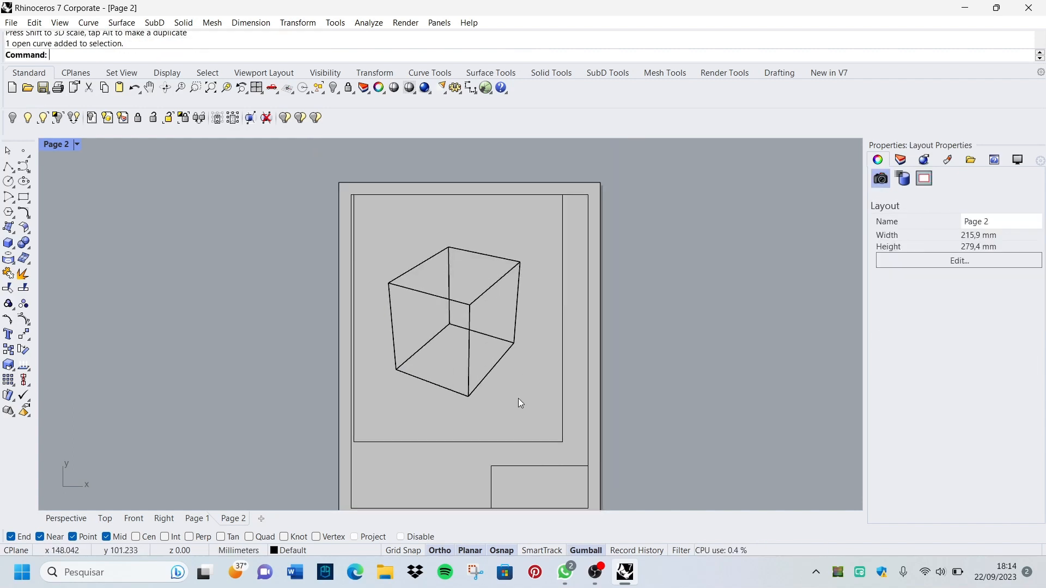
pyautogui.scroll(3, 516, 294)
# - Open the print setup for Page 2, choose Doro PDF Writer as the destination, and close the setup without printing
pyautogui.hotkey('ctrl', 'p')
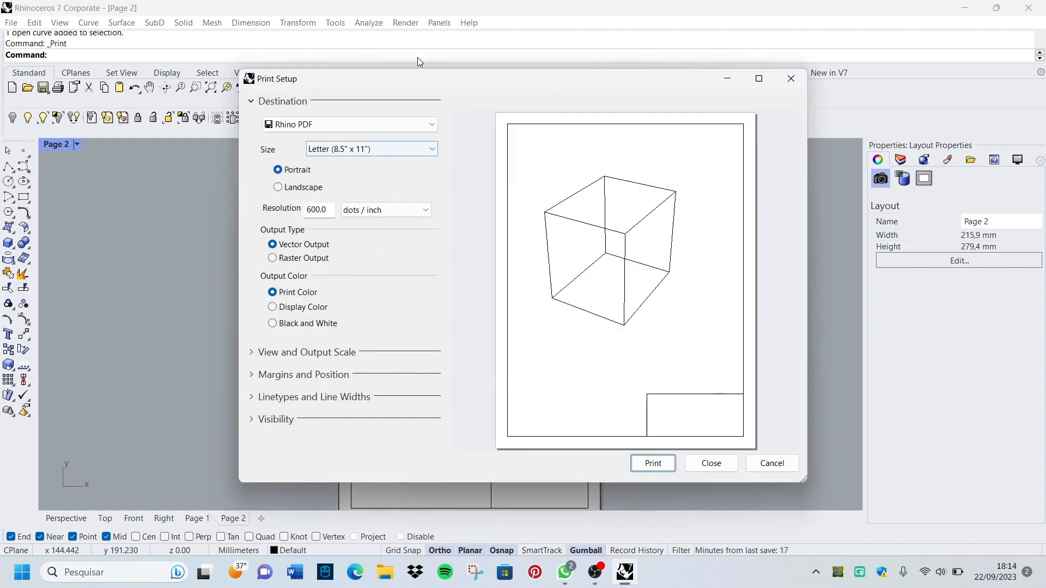
pyautogui.click(339, 125)
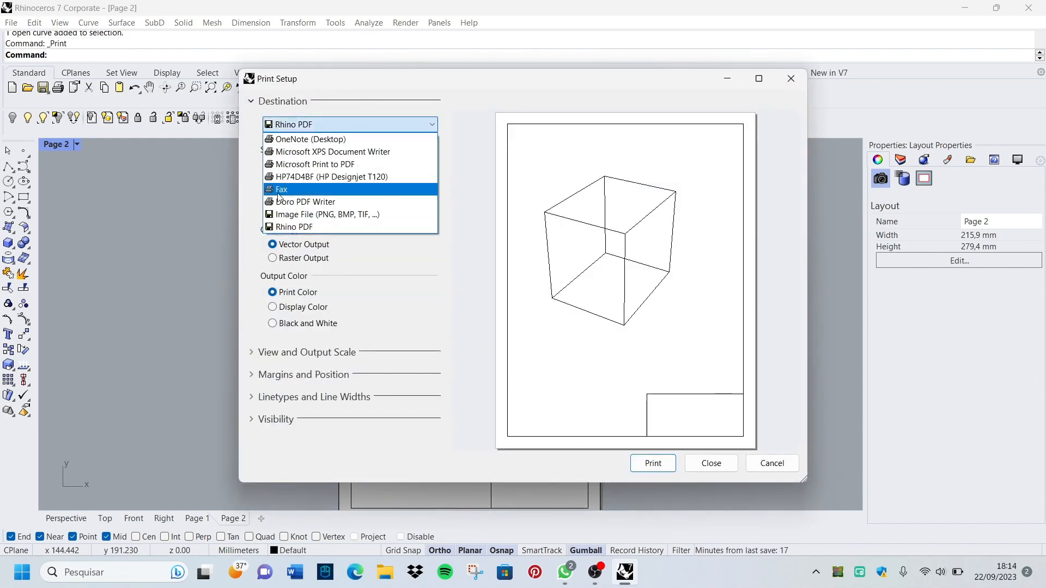
pyautogui.click(343, 202)
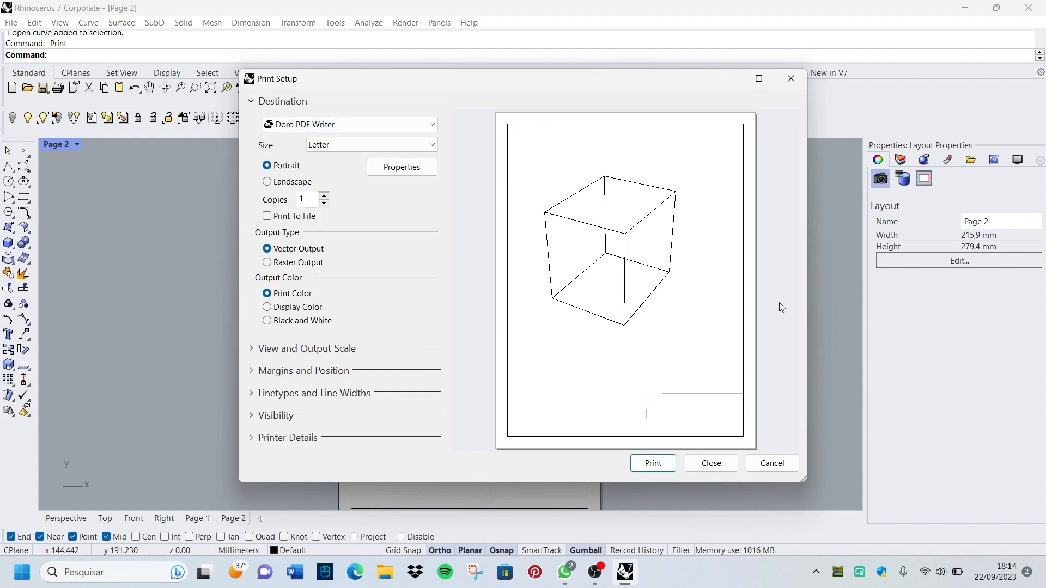
pyautogui.click(789, 80)
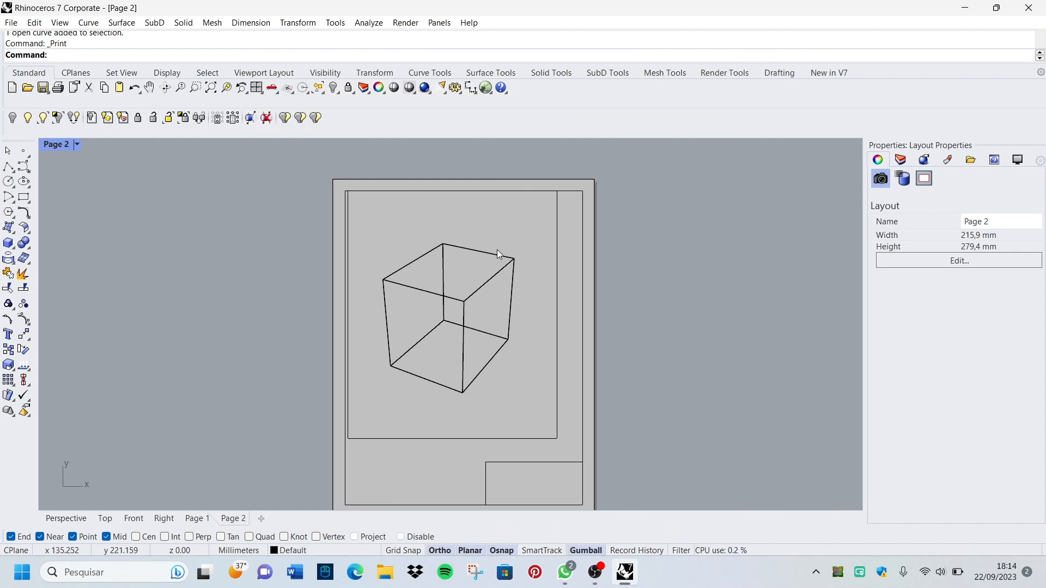
pyautogui.scroll(-2, 497, 250)
pyautogui.scroll(2, 482, 288)
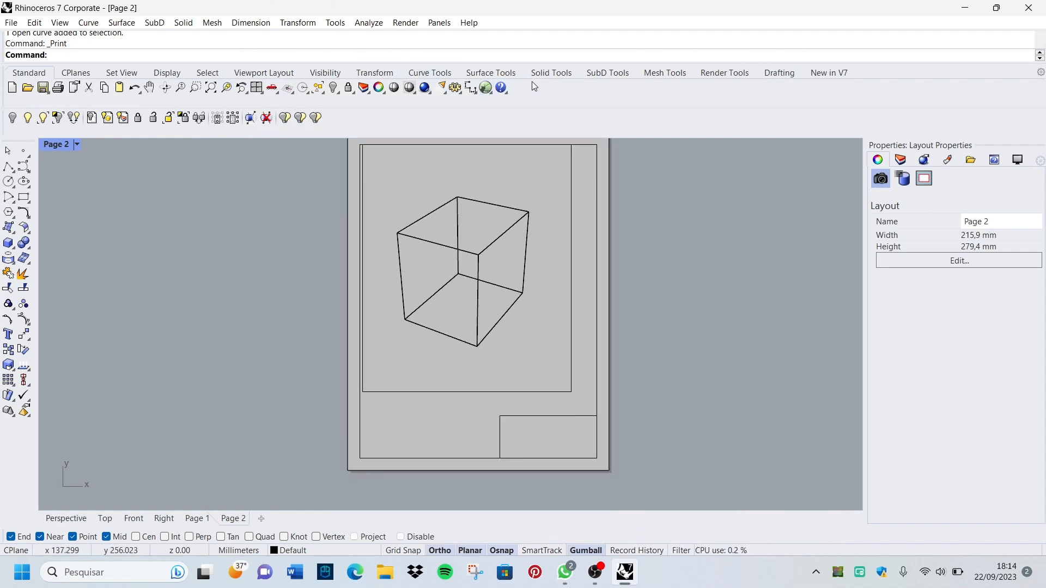
pyautogui.scroll(-2, 404, 372)
pyautogui.scroll(2, 463, 315)
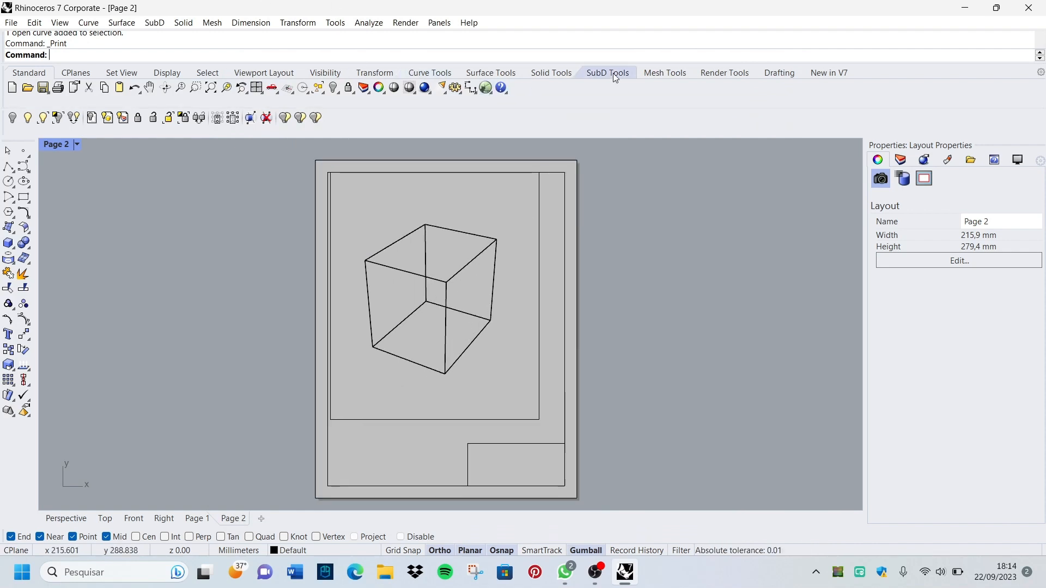
pyautogui.scroll(-1, 418, 264)
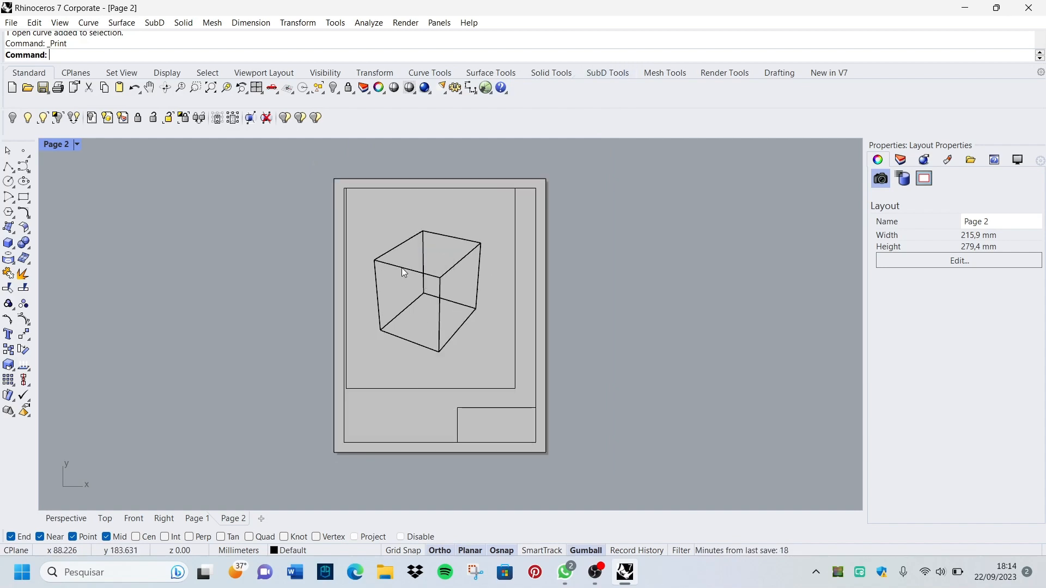
# - Leave the page layout for the four model views and maximize the Perspective viewport
pyautogui.doubleClick(46, 139)
pyautogui.doubleClick(52, 142)
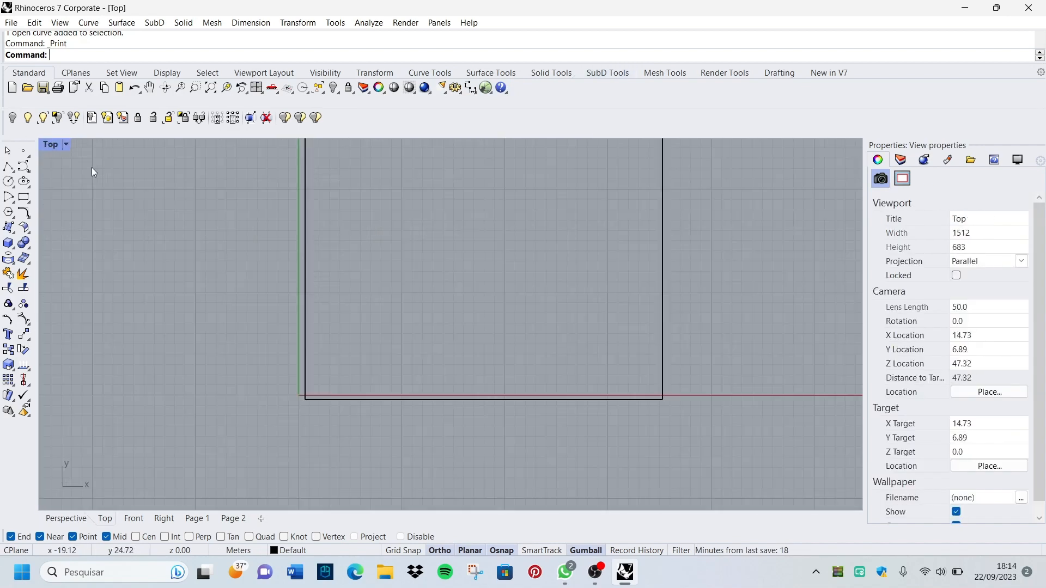
pyautogui.scroll(-10, 397, 352)
pyautogui.doubleClick(44, 145)
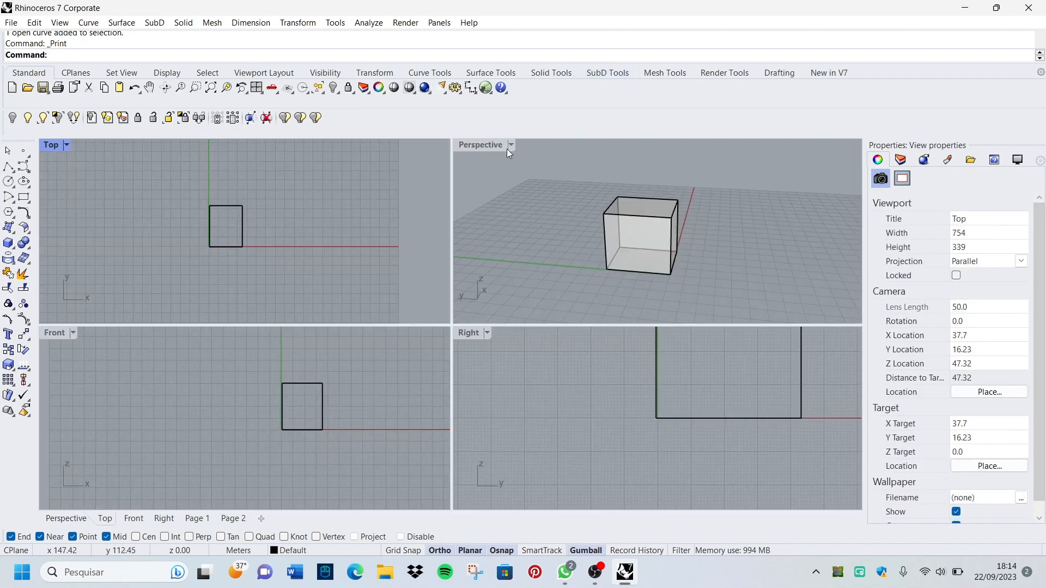
pyautogui.doubleClick(488, 147)
pyautogui.scroll(3, 479, 348)
# - Duplicate the box, placing the copy higher and to the side so that it overlaps the original's upper corner
pyautogui.click(300, 269)
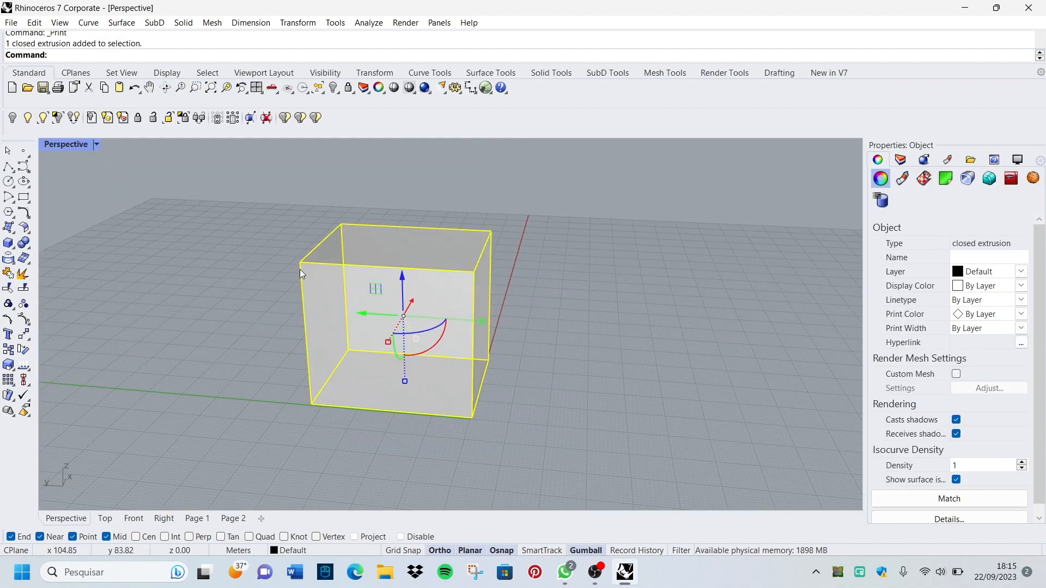
pyautogui.scroll(-2, 269, 322)
pyautogui.click(322, 253)
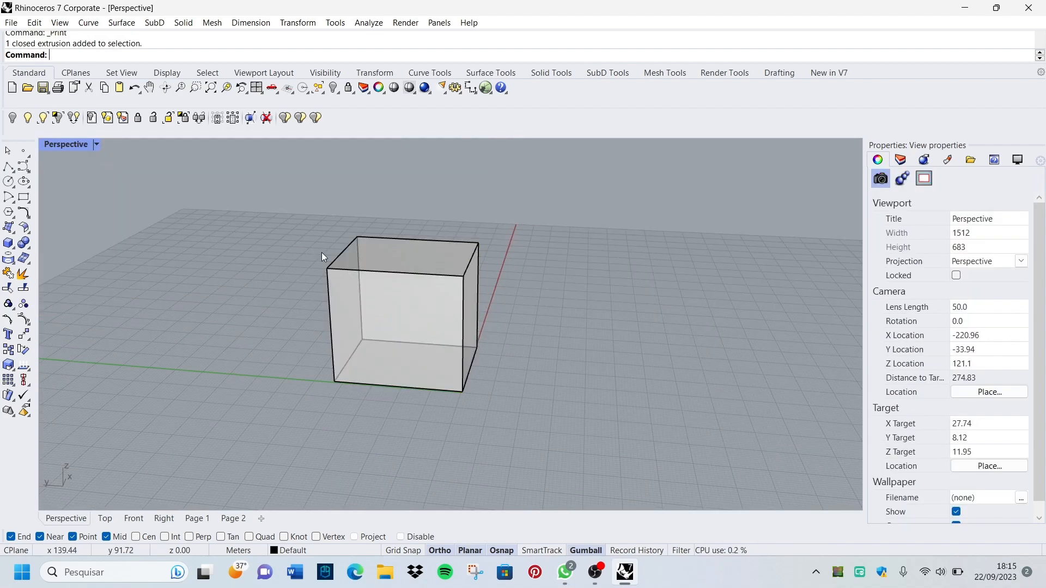
pyautogui.click(412, 251)
pyautogui.moveTo(105, 236); pyautogui.dragTo(390, 273, button='right')
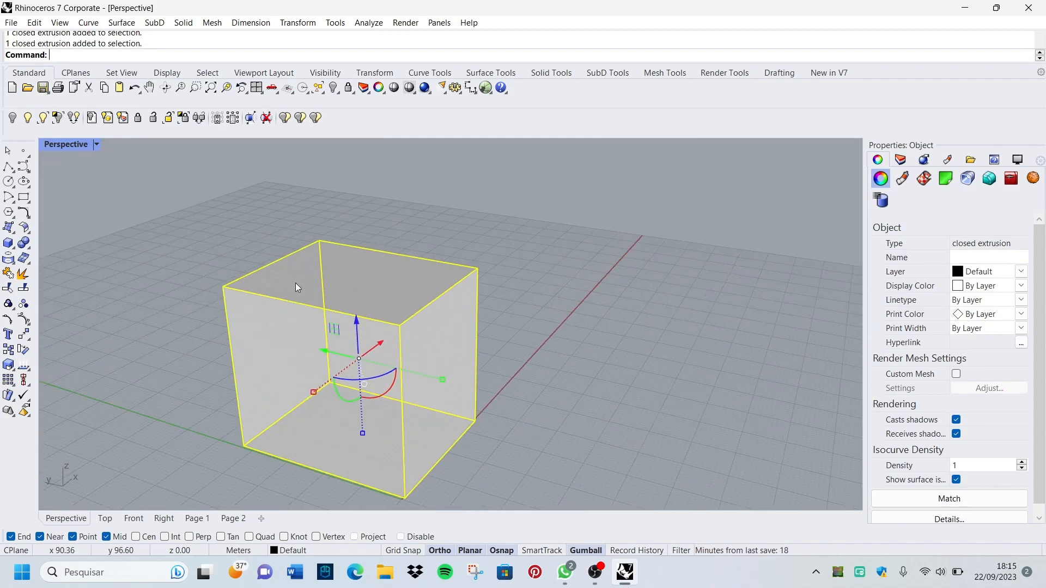
pyautogui.click(32, 249)
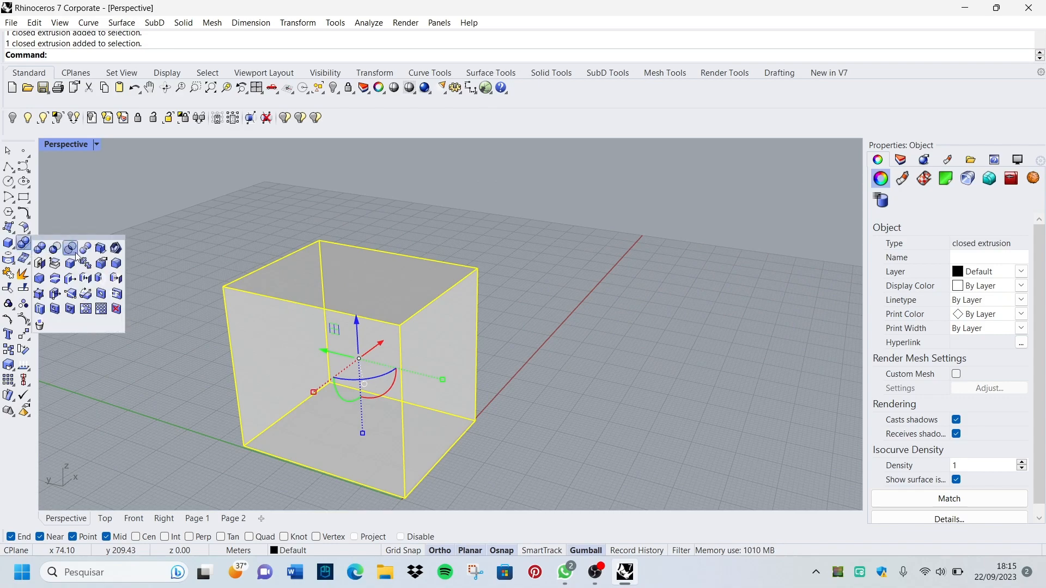
pyautogui.scroll(-5, 386, 282)
pyautogui.moveTo(332, 282); pyautogui.dragTo(415, 225)
pyautogui.press('Escape')
pyautogui.scroll(6, 361, 263)
pyautogui.moveTo(362, 263); pyautogui.dragTo(404, 252, button='right')
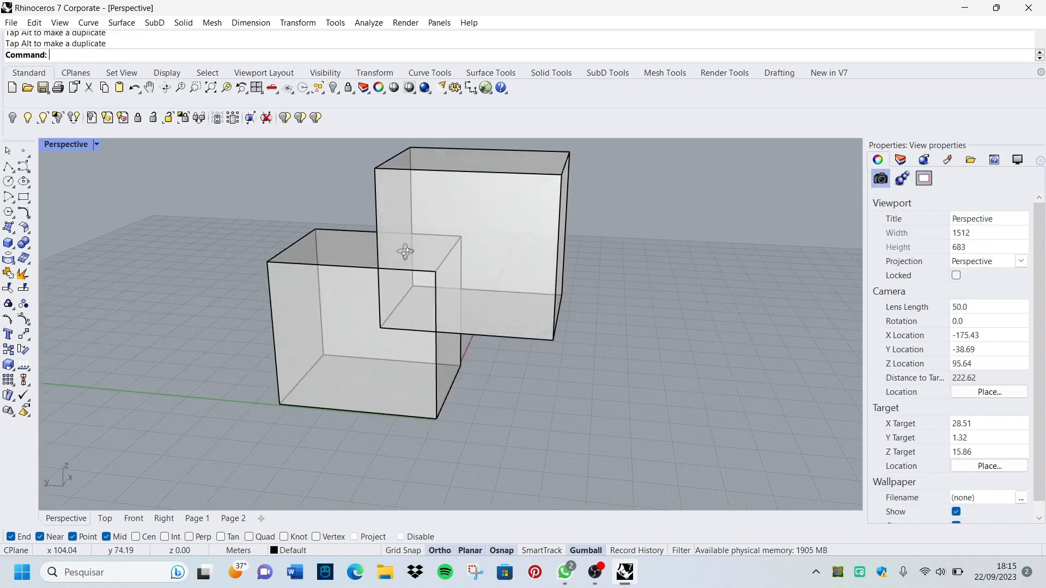
# - Subtract the original lower box from the raised copy with Boolean Difference
pyautogui.click(375, 204)
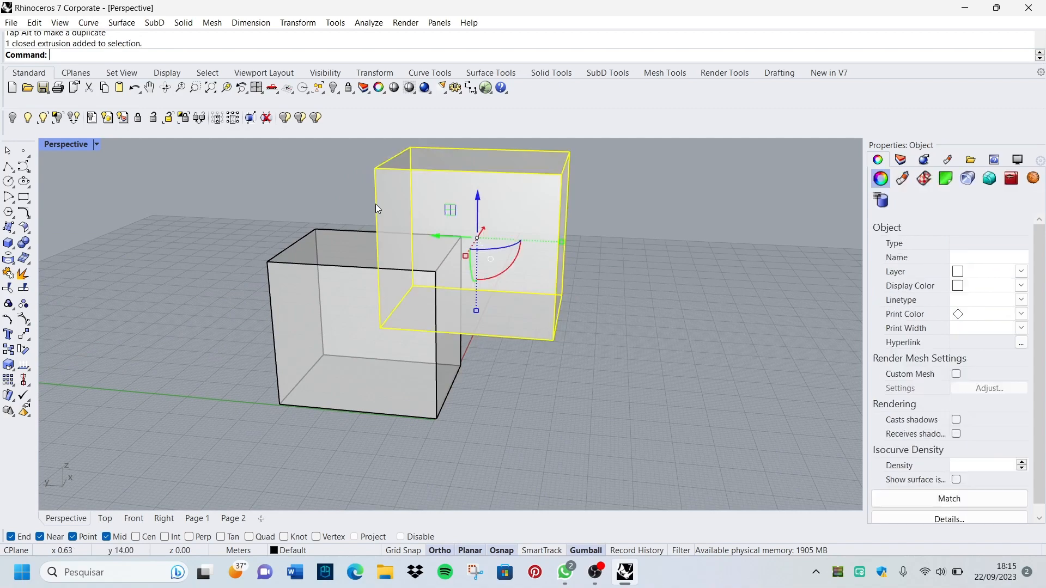
pyautogui.click(27, 250)
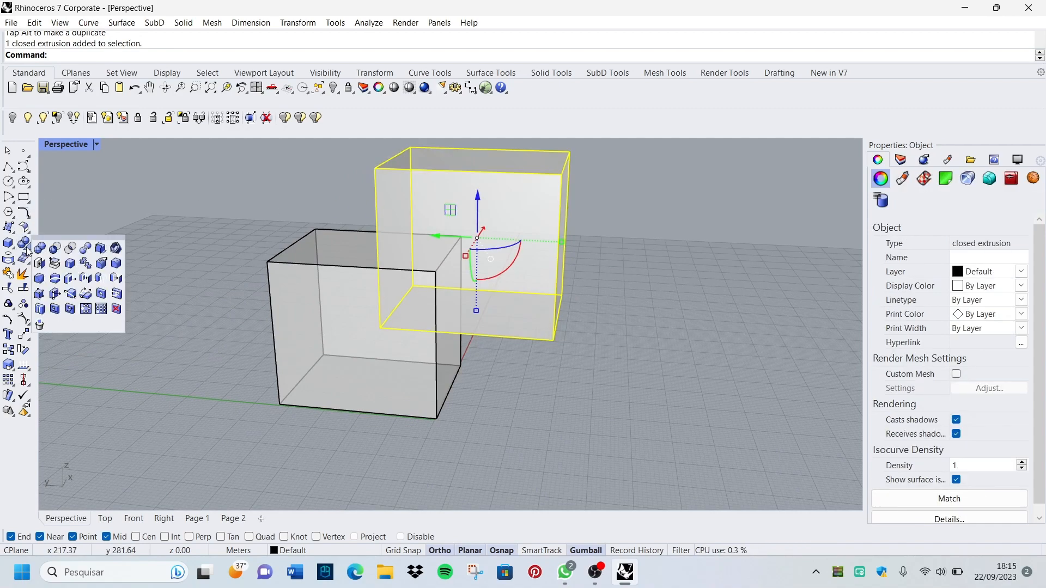
pyautogui.click(55, 249)
pyautogui.click(350, 271)
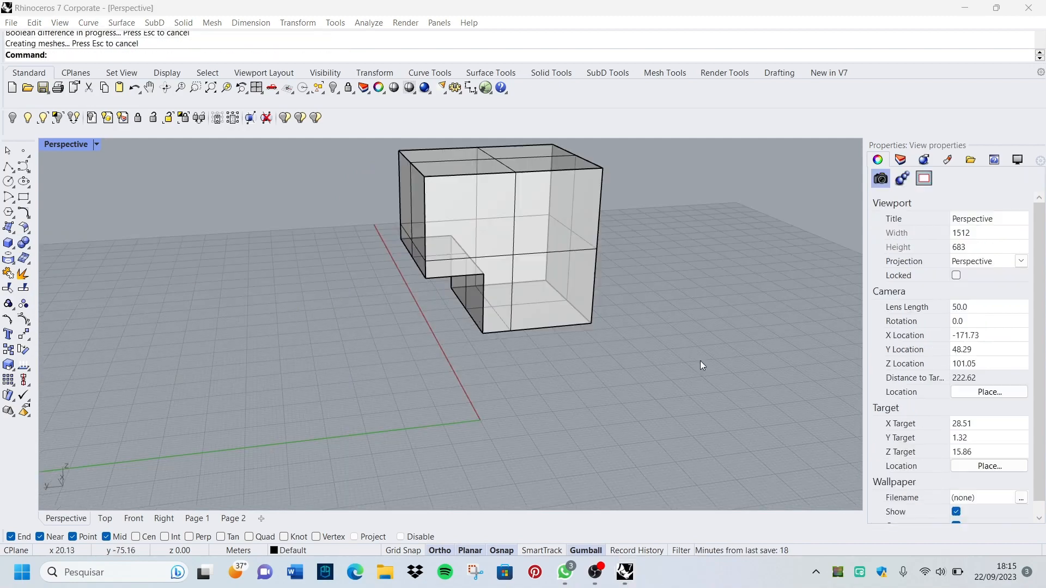
# - Examine the notched solid from several angles and look over the solid editing tools
pyautogui.moveTo(392, 343); pyautogui.dragTo(362, 322, button='right')
pyautogui.scroll(4, 479, 259)
pyautogui.scroll(-4, 436, 272)
pyautogui.scroll(2, 462, 271)
pyautogui.keyDown('shift'); pyautogui.moveTo(463, 271); pyautogui.dragTo(418, 306, button='right'); pyautogui.keyUp('shift')
pyautogui.scroll(-2, 477, 263)
pyautogui.moveTo(477, 263); pyautogui.dragTo(44, 239, button='right')
pyautogui.click(30, 247)
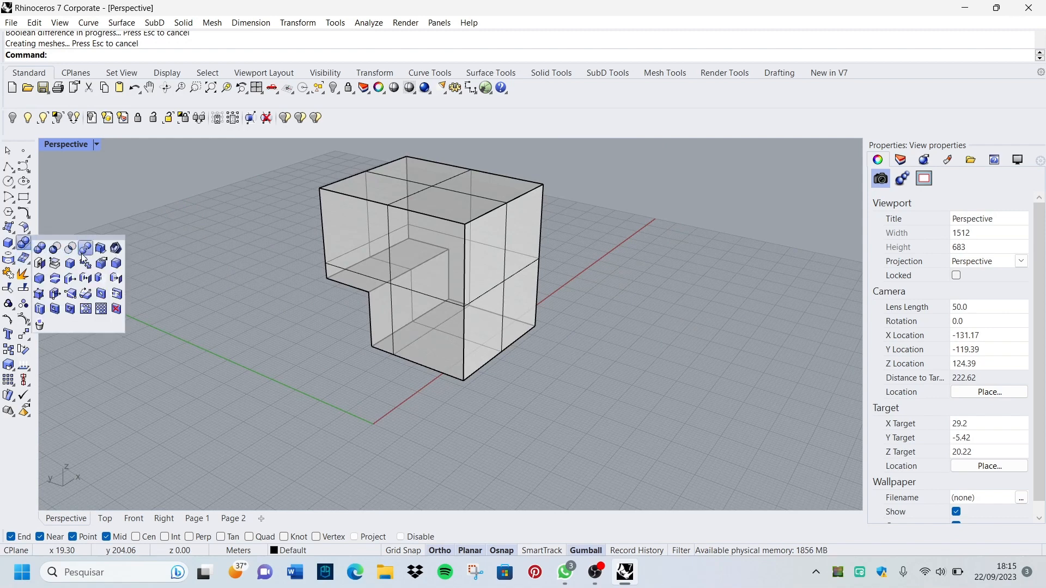
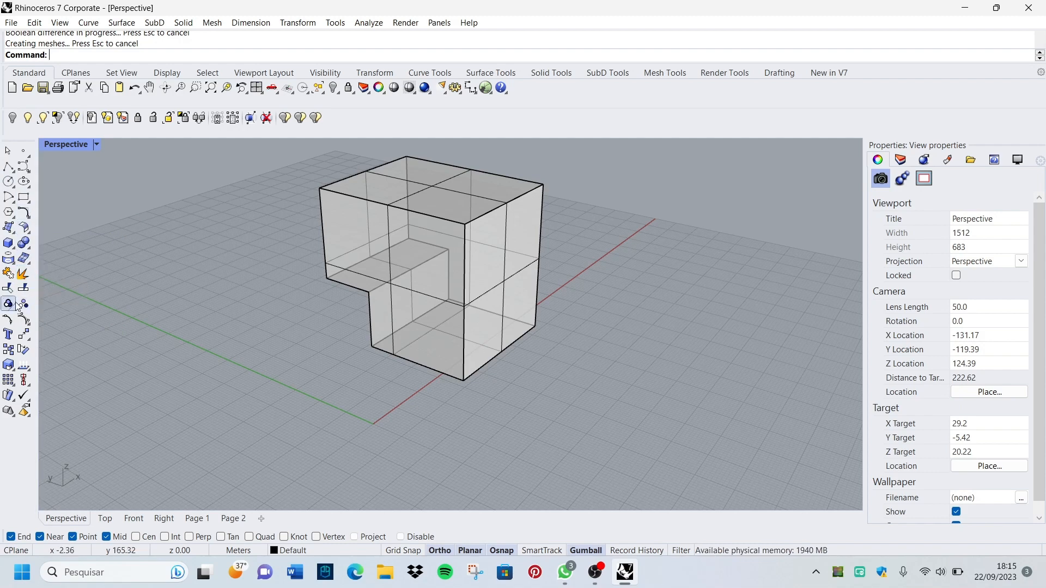
# - Shrink the notched solid uniformly with Scale, using its lower front corner as the base point
pyautogui.click(28, 339)
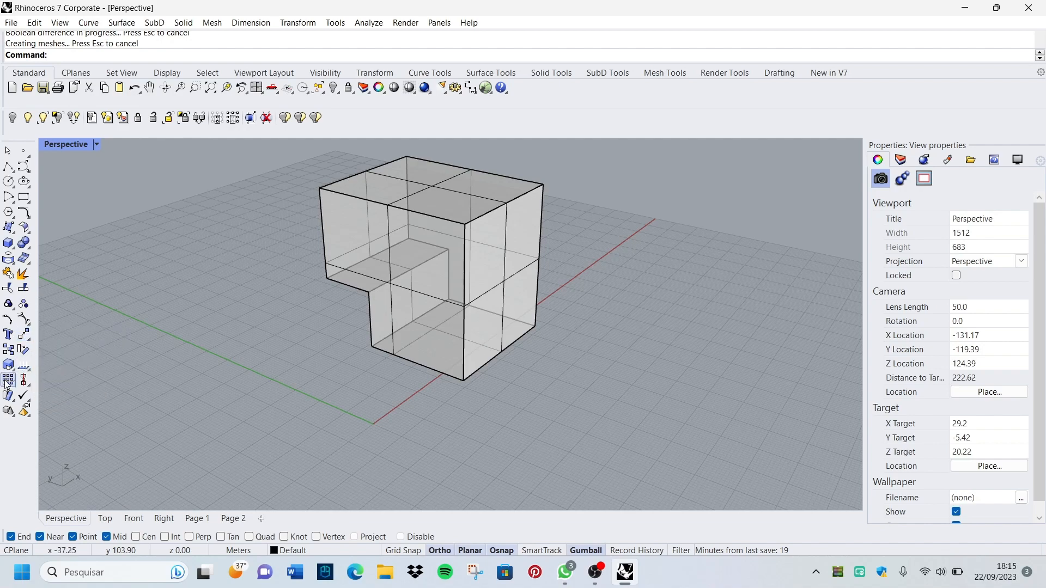
pyautogui.click(8, 364)
pyautogui.scroll(-3, 472, 264)
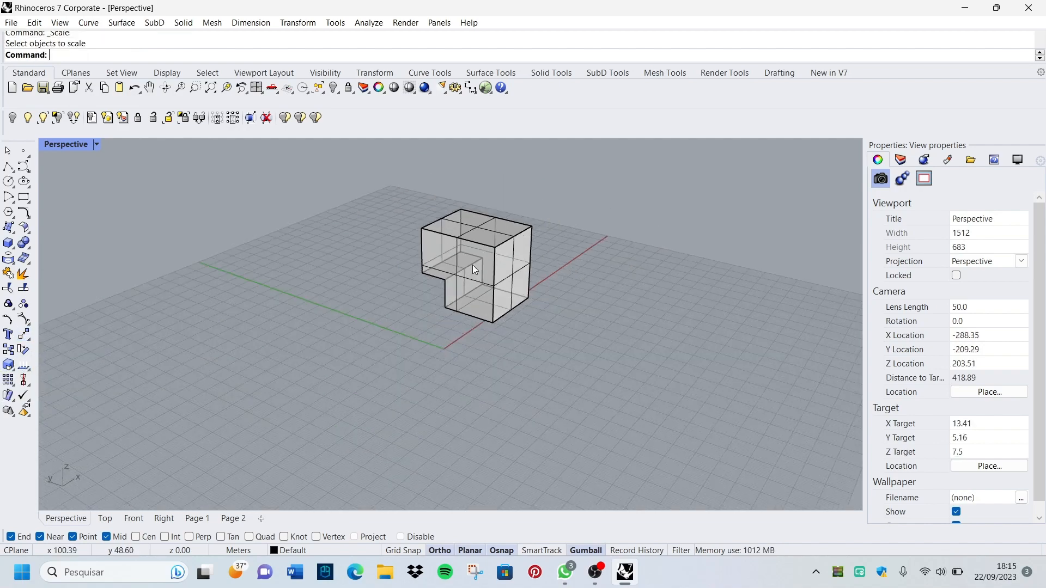
pyautogui.scroll(2, 472, 265)
pyautogui.click(499, 237)
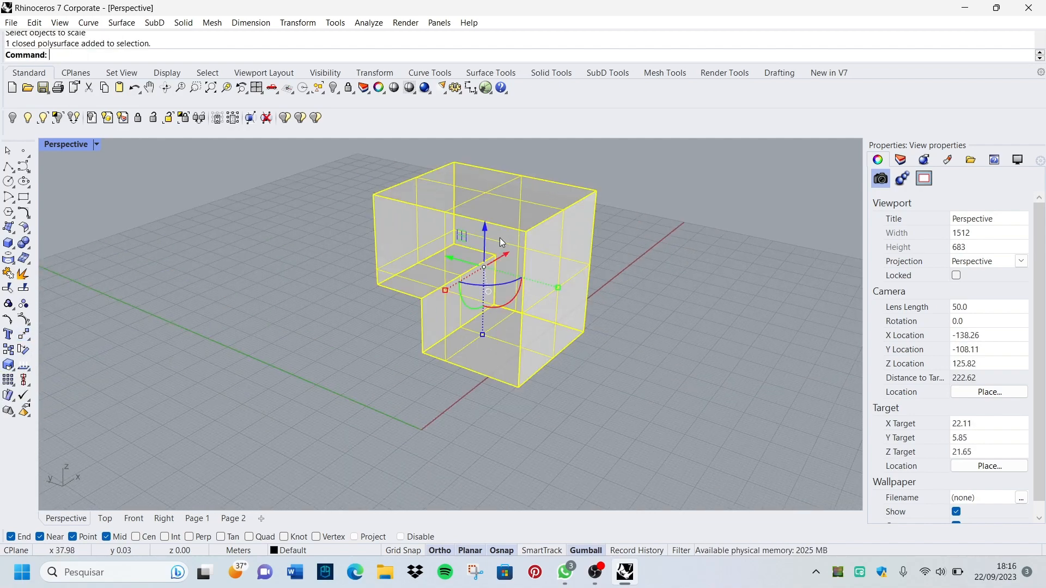
pyautogui.click(14, 367)
pyautogui.click(25, 370)
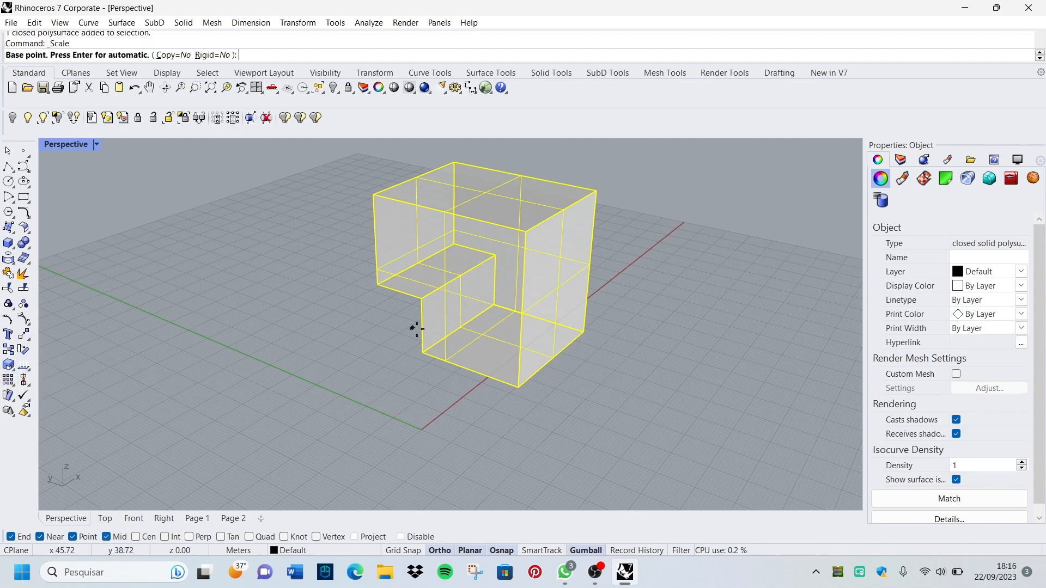
pyautogui.scroll(-2, 415, 326)
pyautogui.click(488, 371)
pyautogui.click(335, 321)
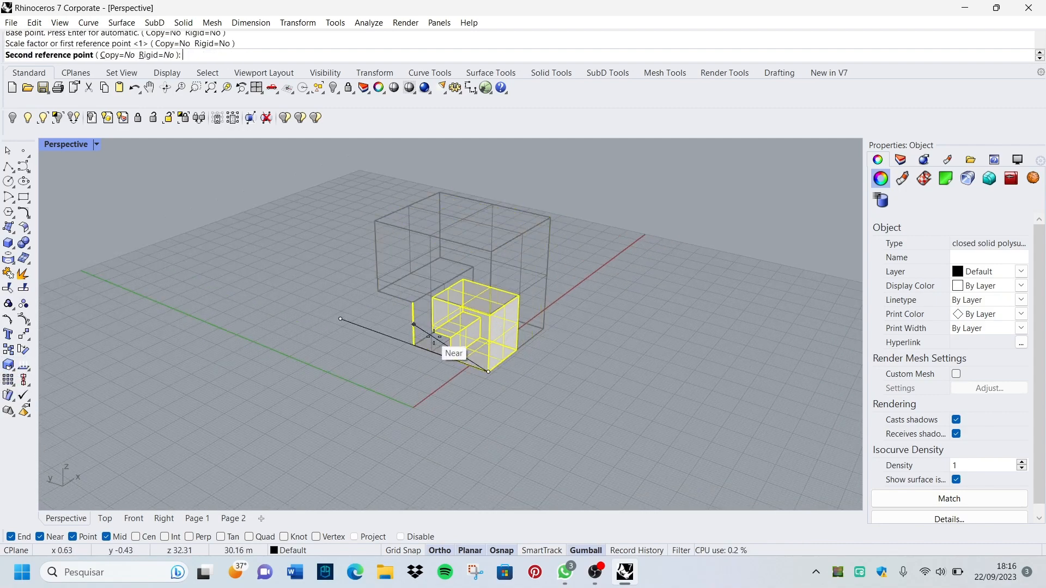
pyautogui.scroll(4, 450, 343)
pyautogui.press('Escape')
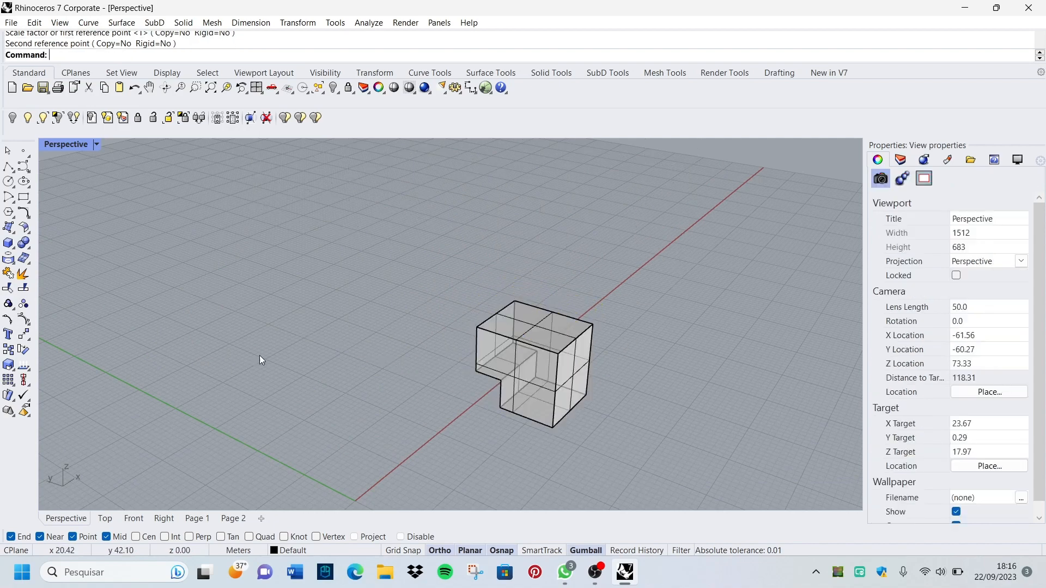
# - In the maximized Top view, enlarge the solid with Scale2D from its right edge to a width of about 53 m
pyautogui.doubleClick(70, 144)
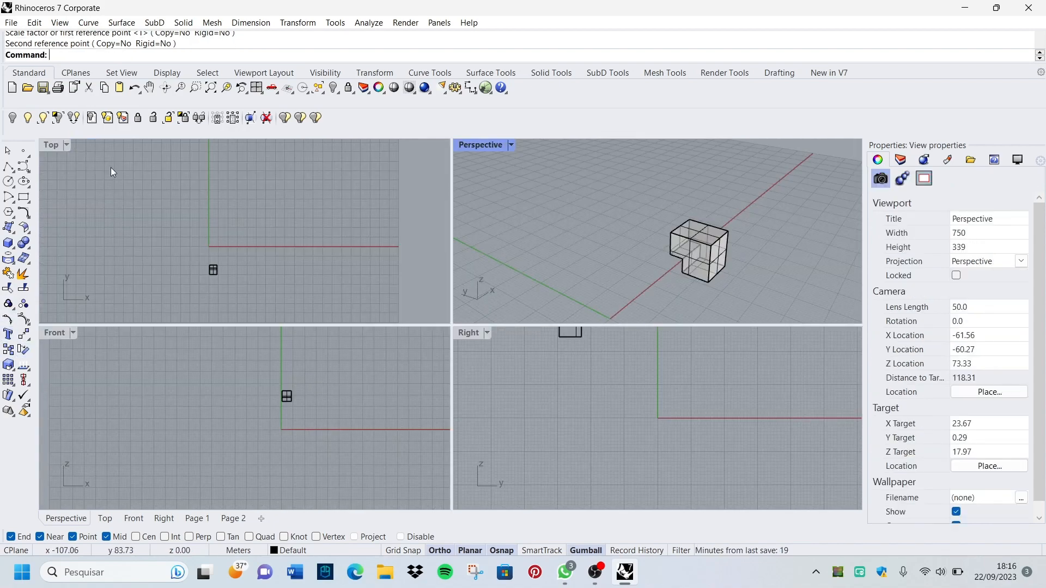
pyautogui.doubleClick(48, 145)
pyautogui.scroll(3, 348, 435)
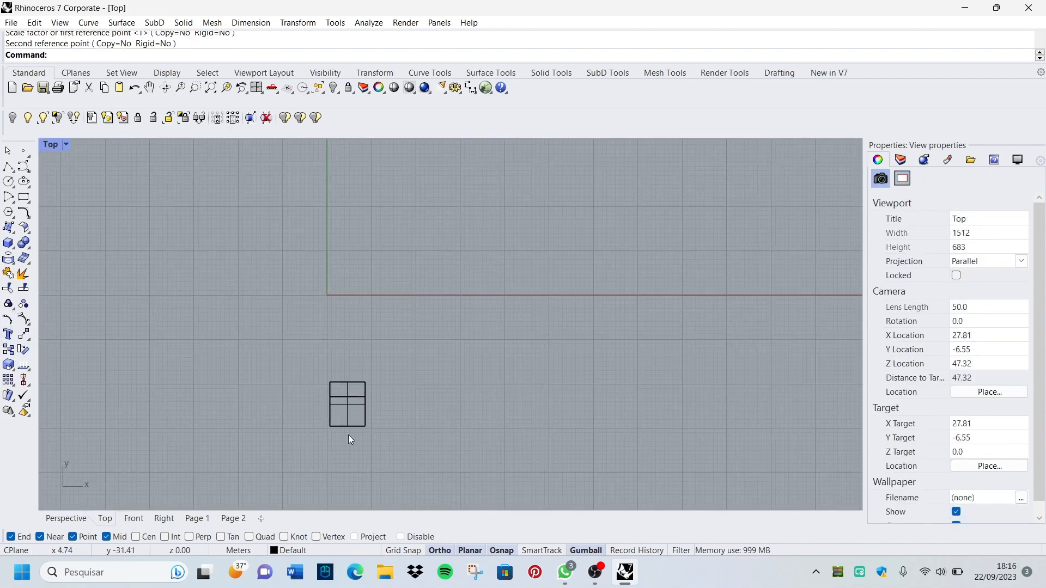
pyautogui.click(23, 366)
pyautogui.click(37, 368)
pyautogui.click(344, 380)
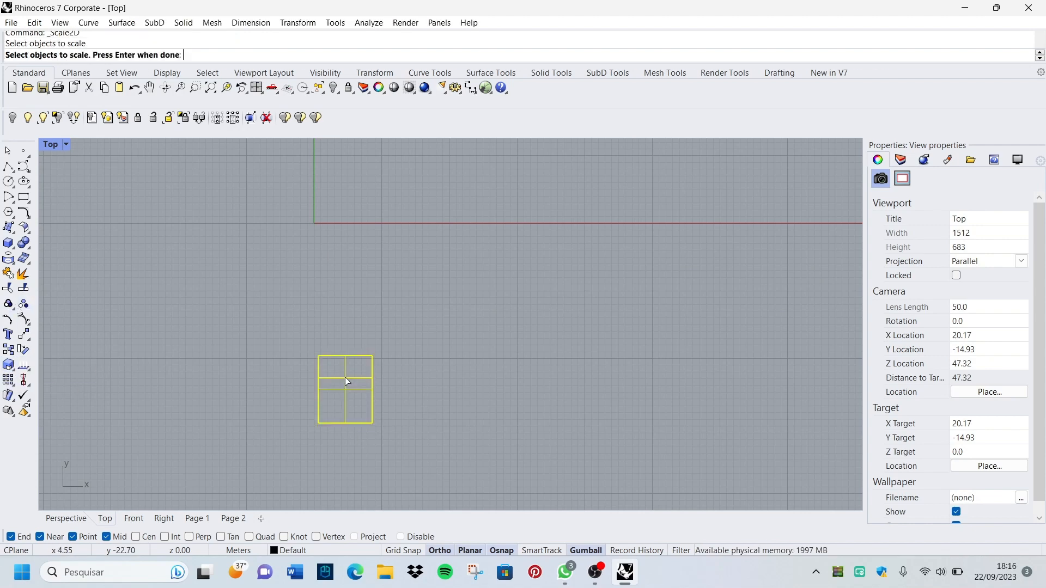
pyautogui.press('Return')
pyautogui.click(372, 378)
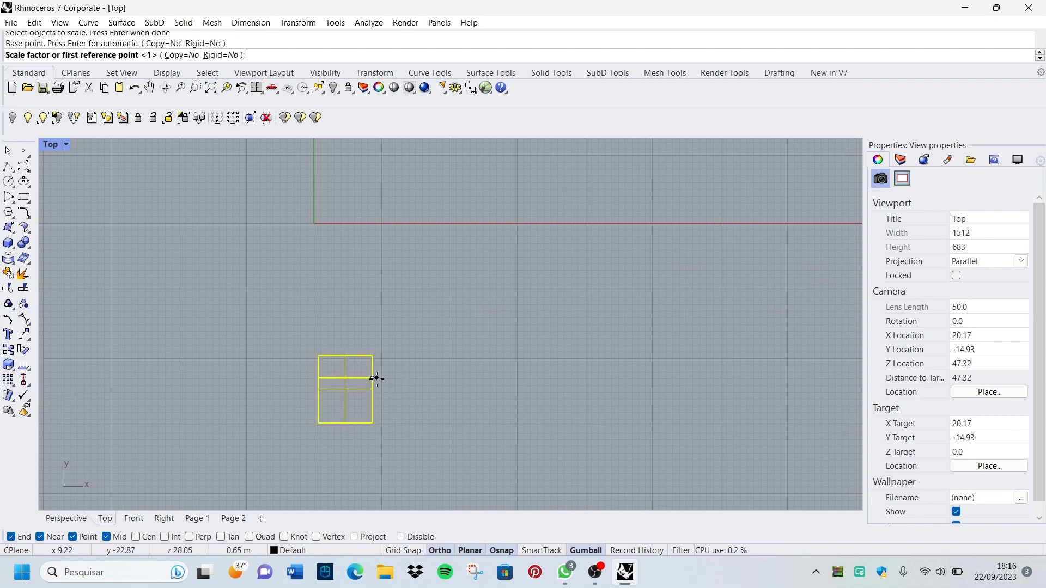
pyautogui.click(318, 378)
pyautogui.scroll(-4, 371, 327)
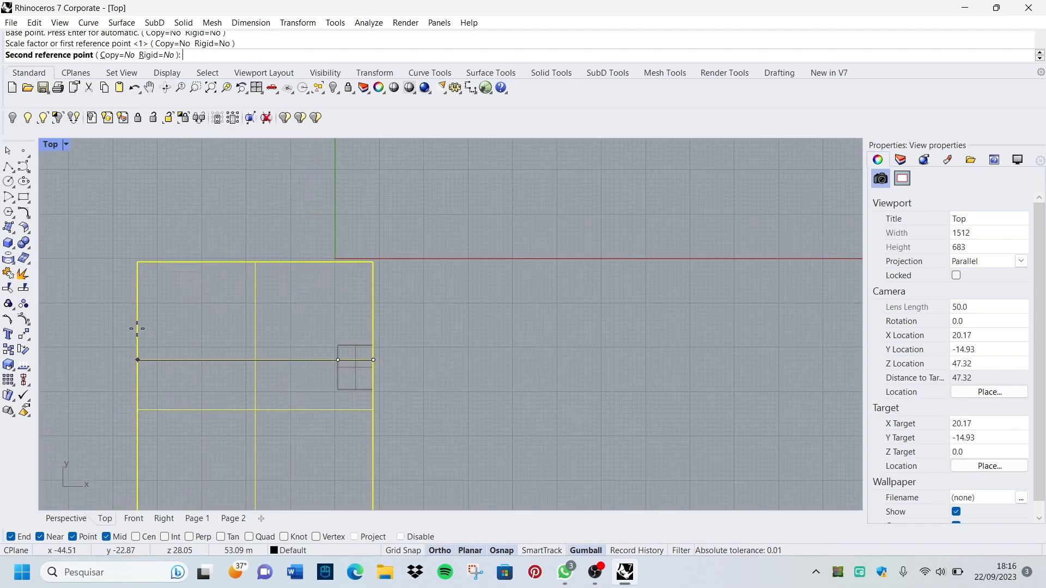
pyautogui.click(137, 328)
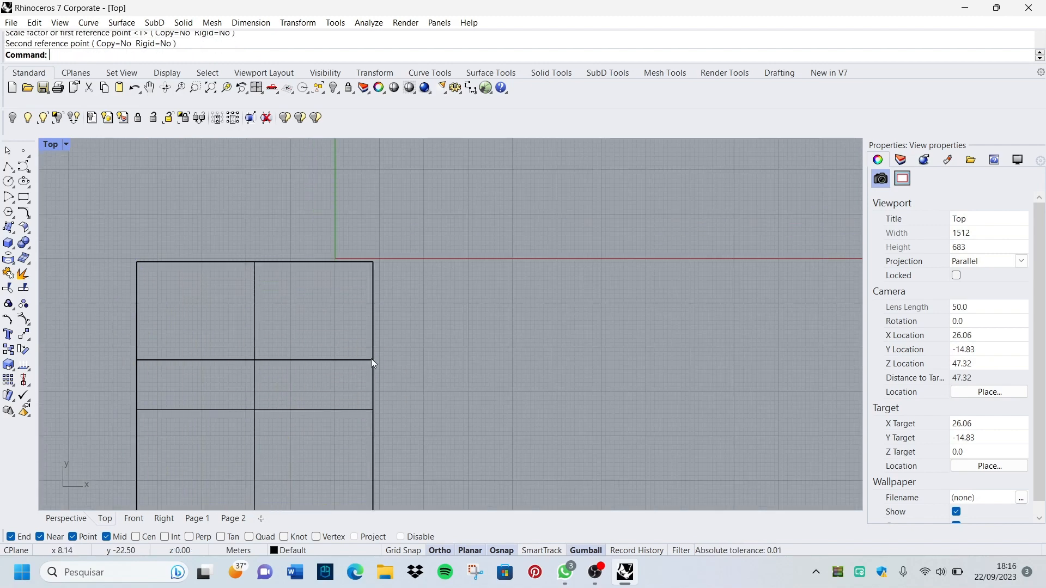
# - Select the enlarged solid in the Top view and frame it completely
pyautogui.moveTo(371, 358); pyautogui.dragTo(177, 329, button='right')
pyautogui.scroll(-6, 267, 316)
pyautogui.scroll(4, 212, 222)
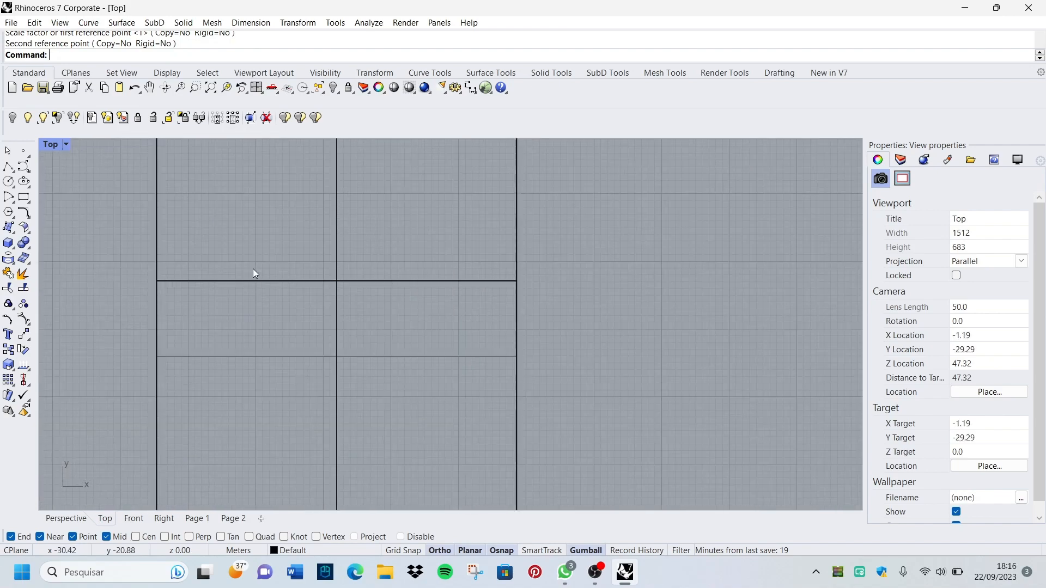
pyautogui.click(252, 281)
pyautogui.scroll(-6, 464, 326)
pyautogui.scroll(3, 471, 329)
pyautogui.scroll(-1, 436, 275)
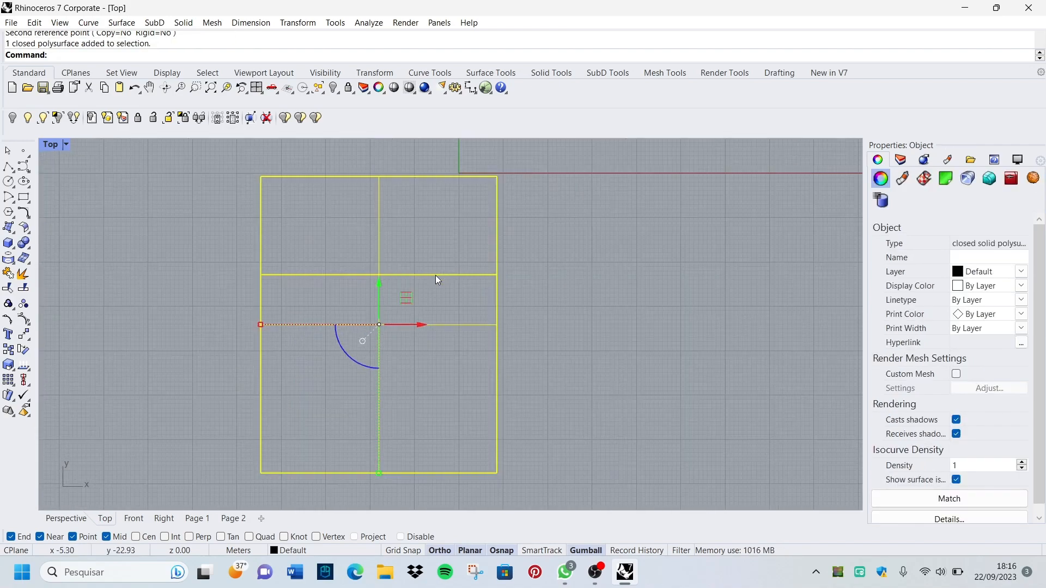